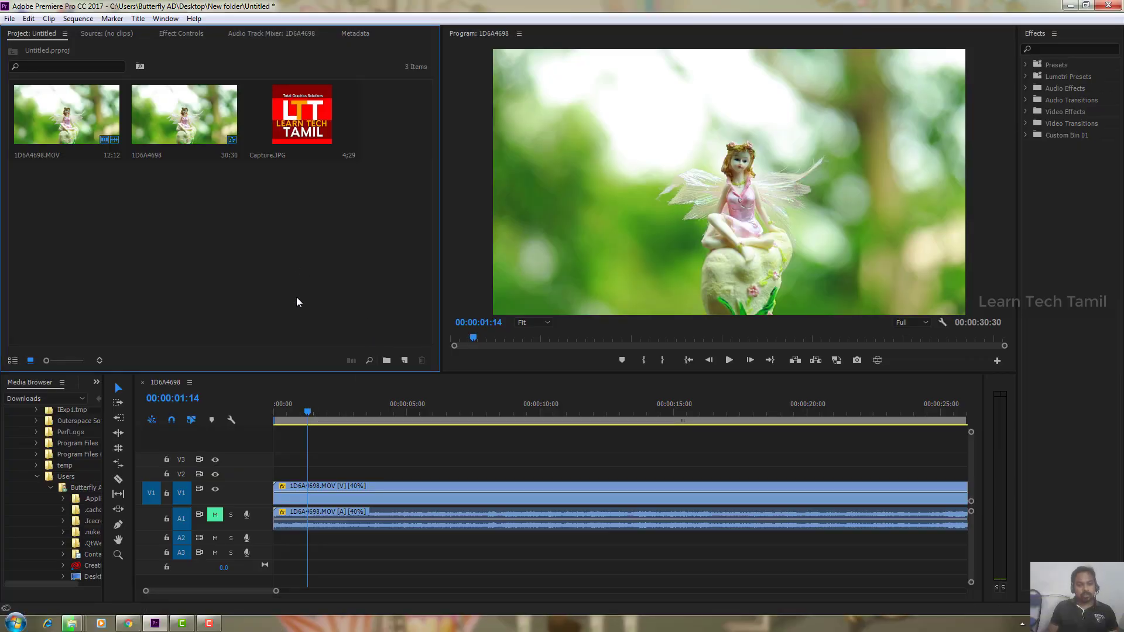
Zoom the timeline out and play the fairy clip from the start.
left_click(331, 424)
scroll(332, 424, "up", 1)
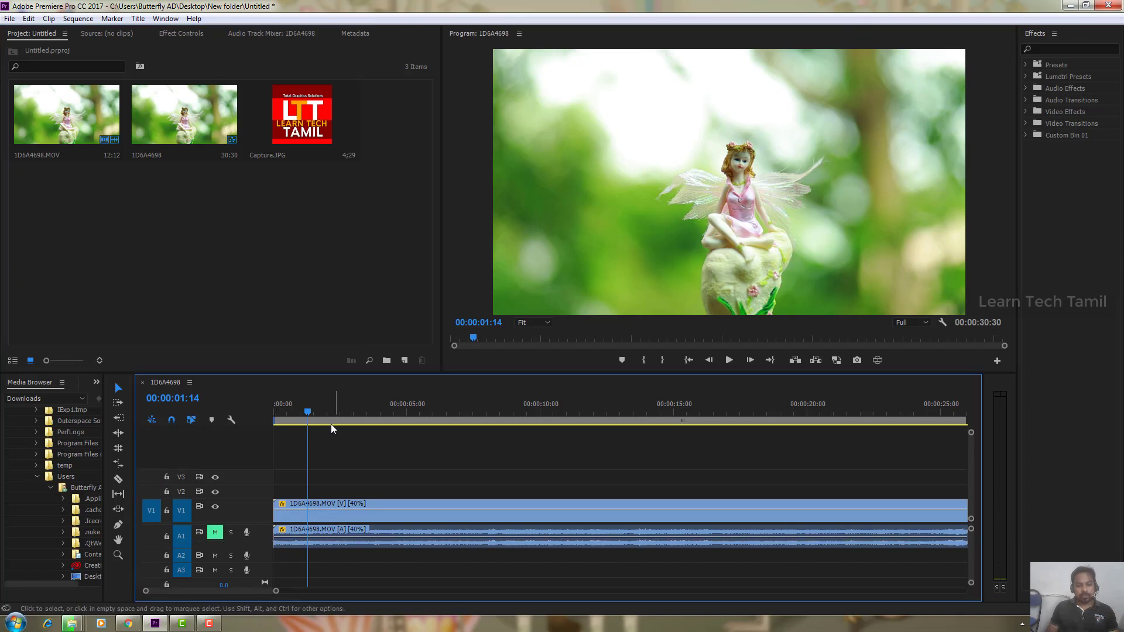
left_click_drag(306, 403, 311, 404)
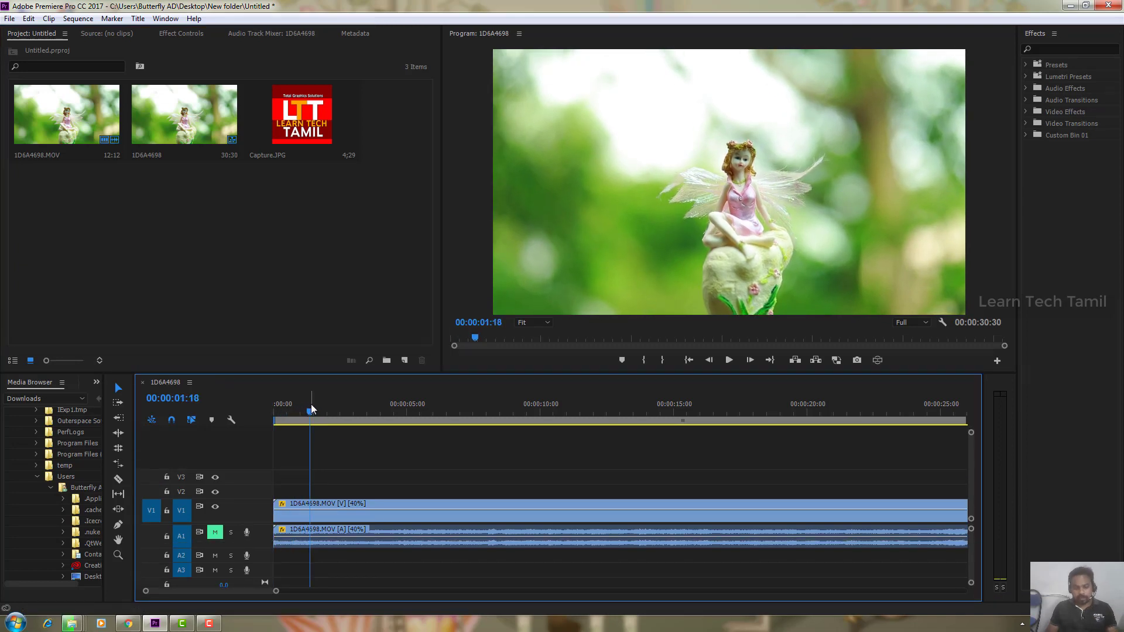
key("minus")
left_click(273, 407)
key("space")
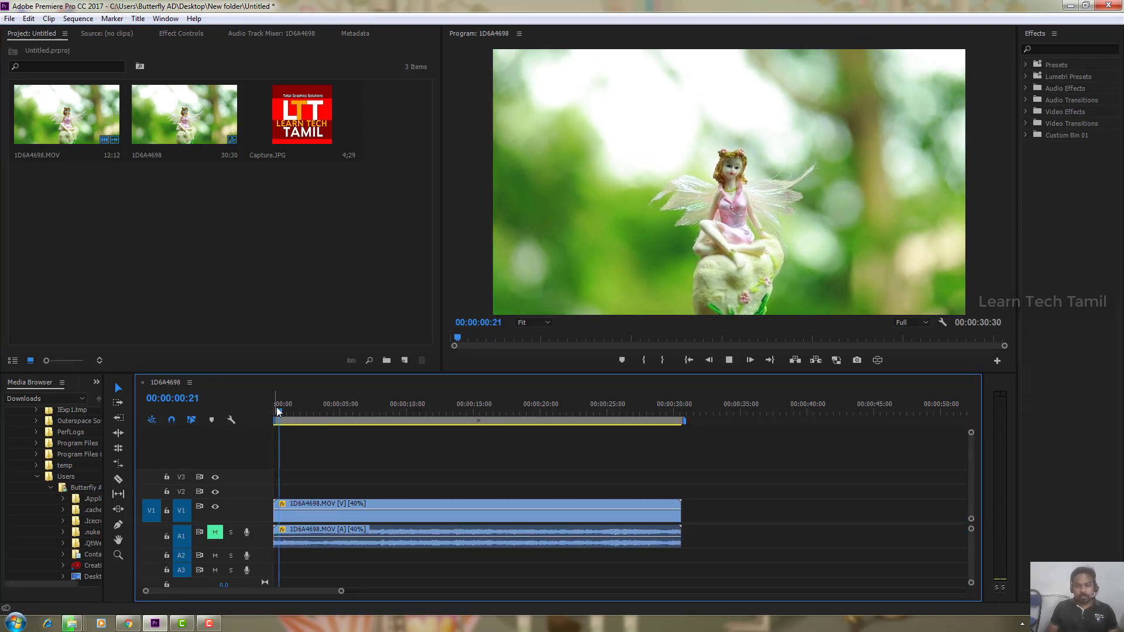
key("space")
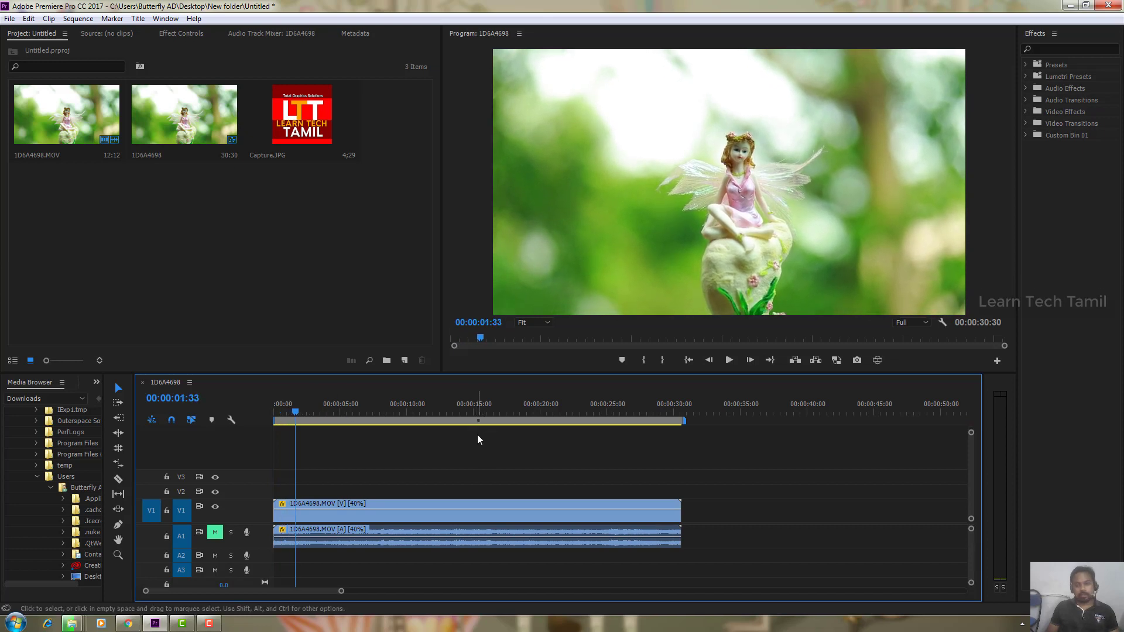
Place Capture.JPG on track V2 above the fairy clip.
left_click(219, 206)
left_click(310, 118)
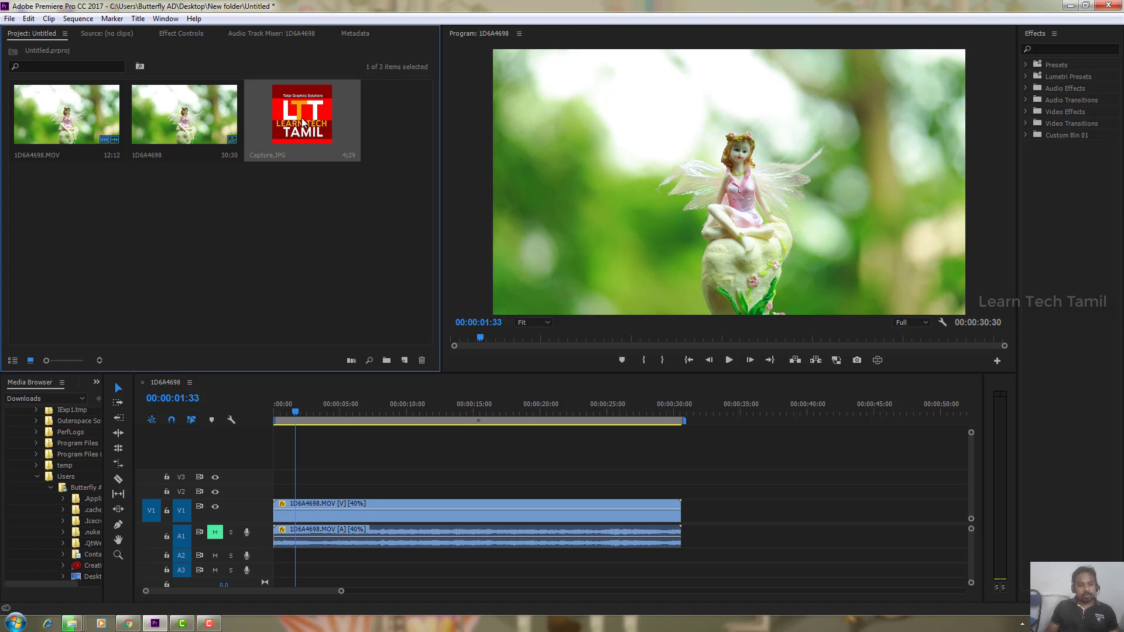
mouse_move(306, 125)
left_mouse_down()
mouse_move(271, 492)
mouse_move(691, 491)
mouse_move(464, 491)
left_mouse_up()
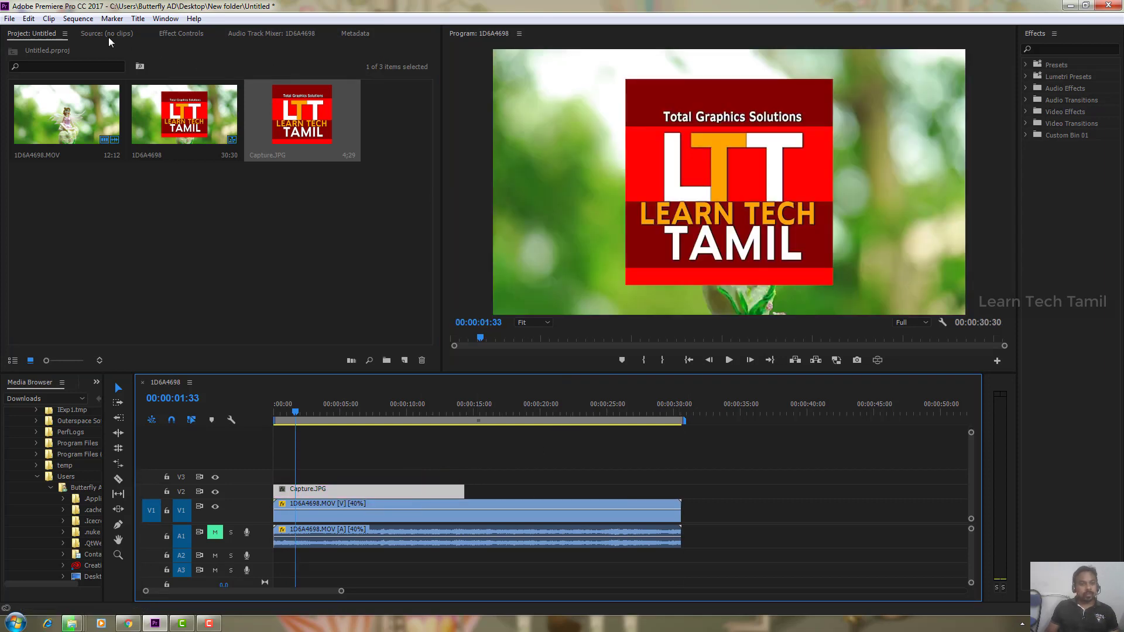
Scale the logo to 21 and move it to position 181, 867 in the lower-left corner.
left_click(186, 34)
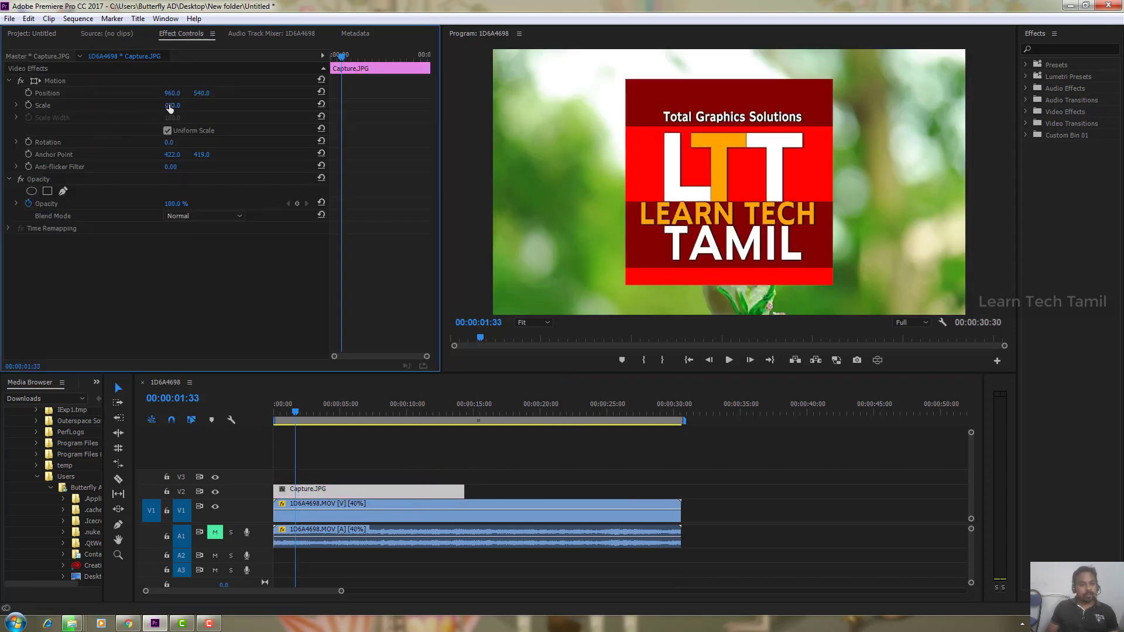
left_click_drag(174, 108, 5, 93)
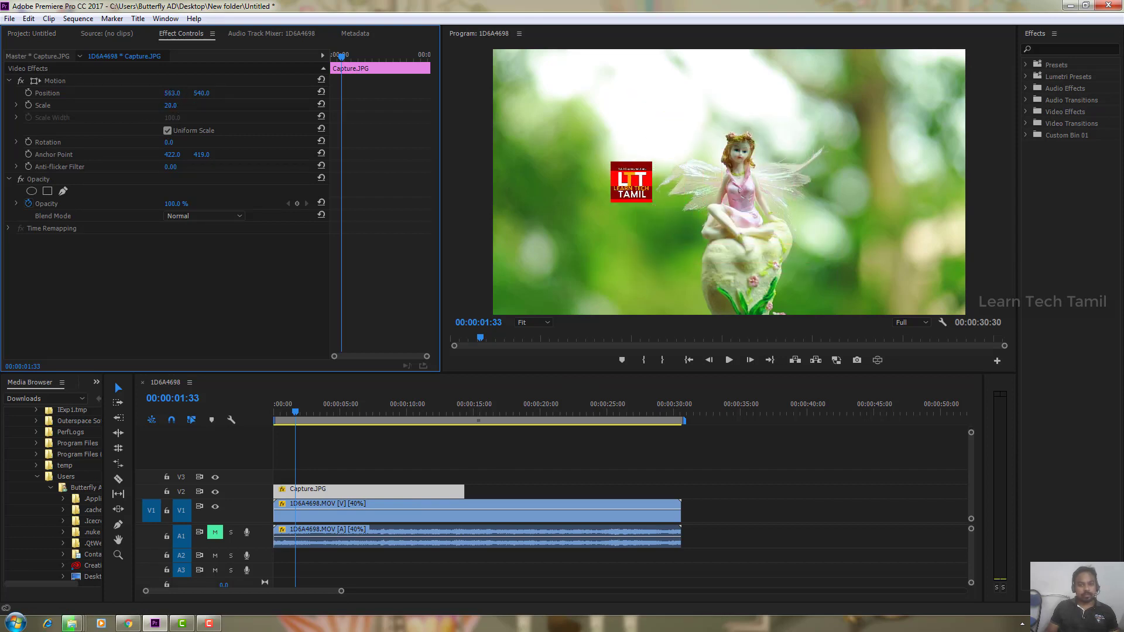
left_click_drag(202, 93, 401, 167)
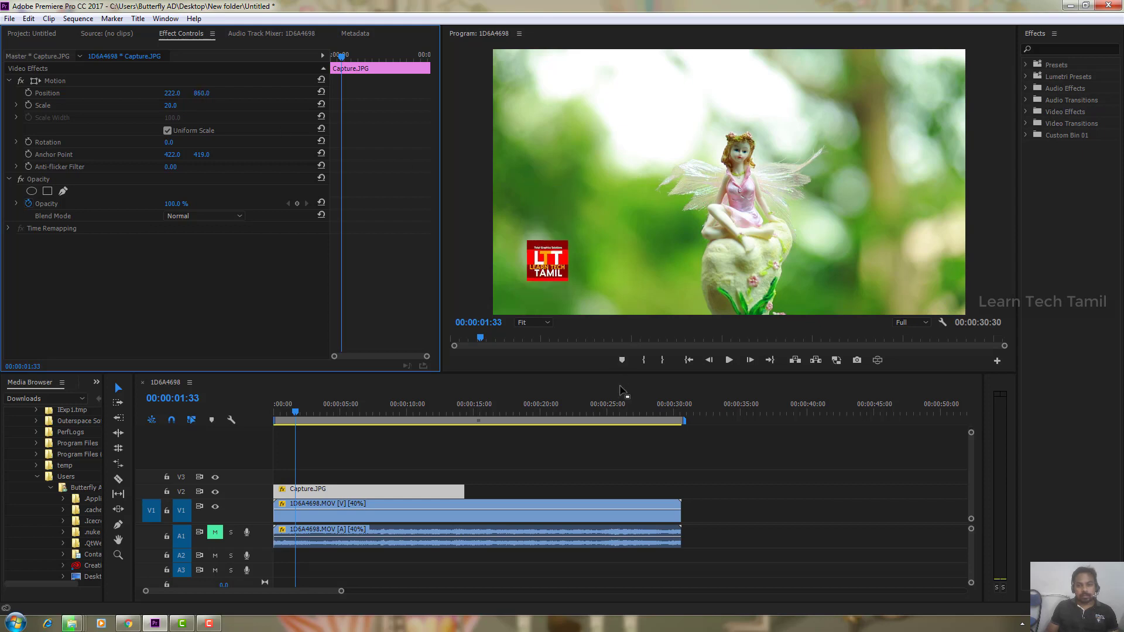
mouse_move(174, 101)
left_mouse_down()
mouse_move(157, 93)
mouse_move(205, 93)
mouse_move(172, 106)
left_mouse_up()
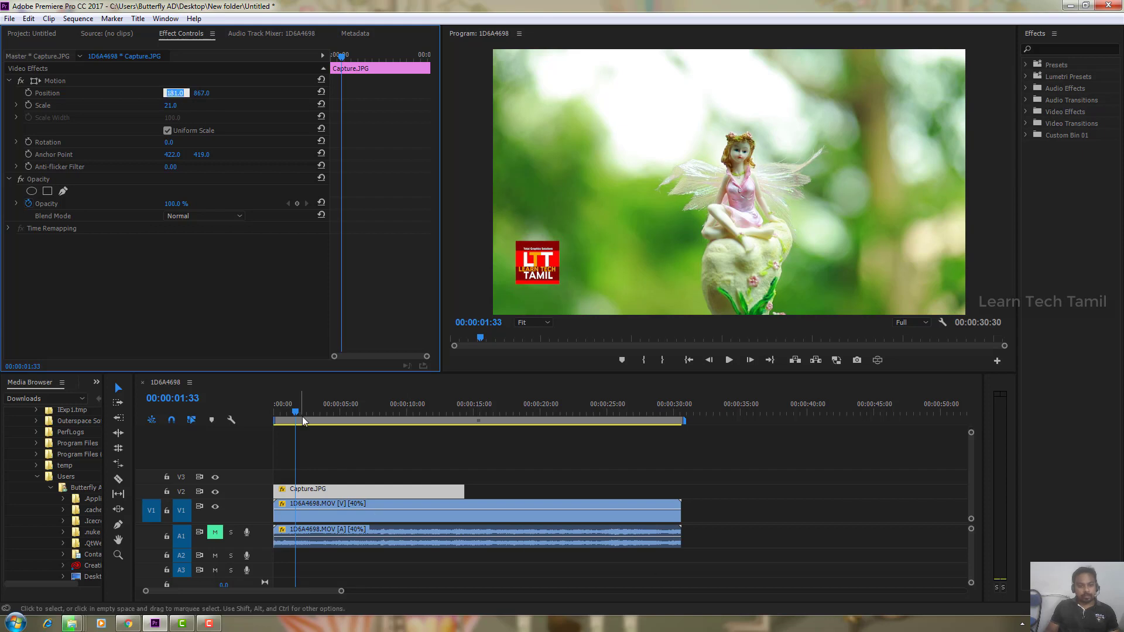
left_click(233, 398)
key("Home")
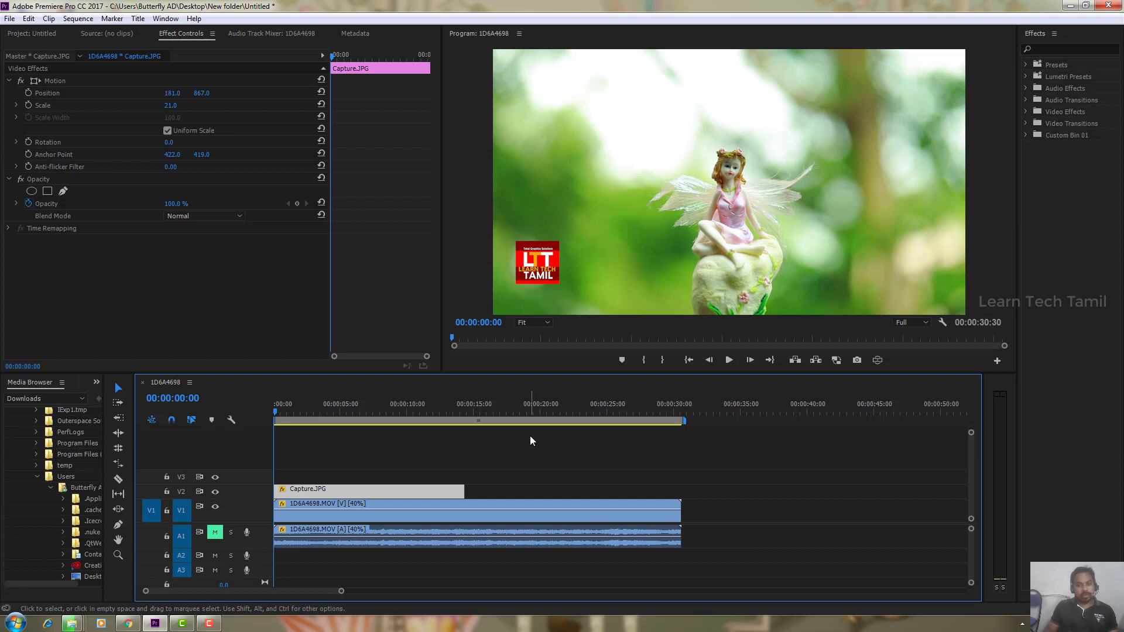
Create a new Default Still title, Title 02.
left_click(138, 19)
mouse_move(160, 49)
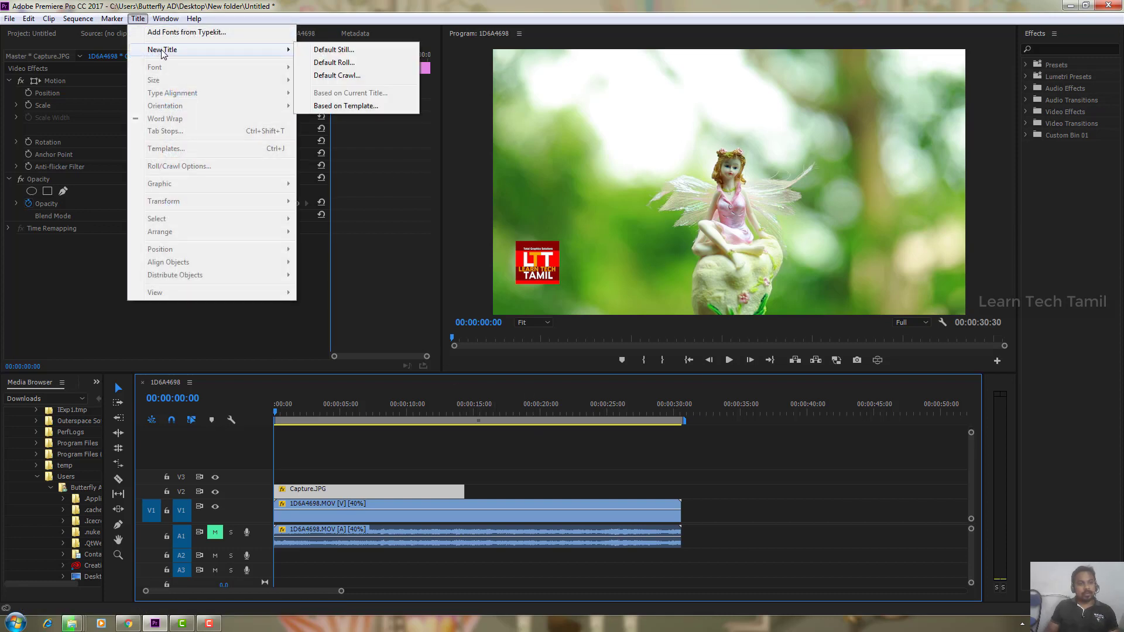
left_click(383, 48)
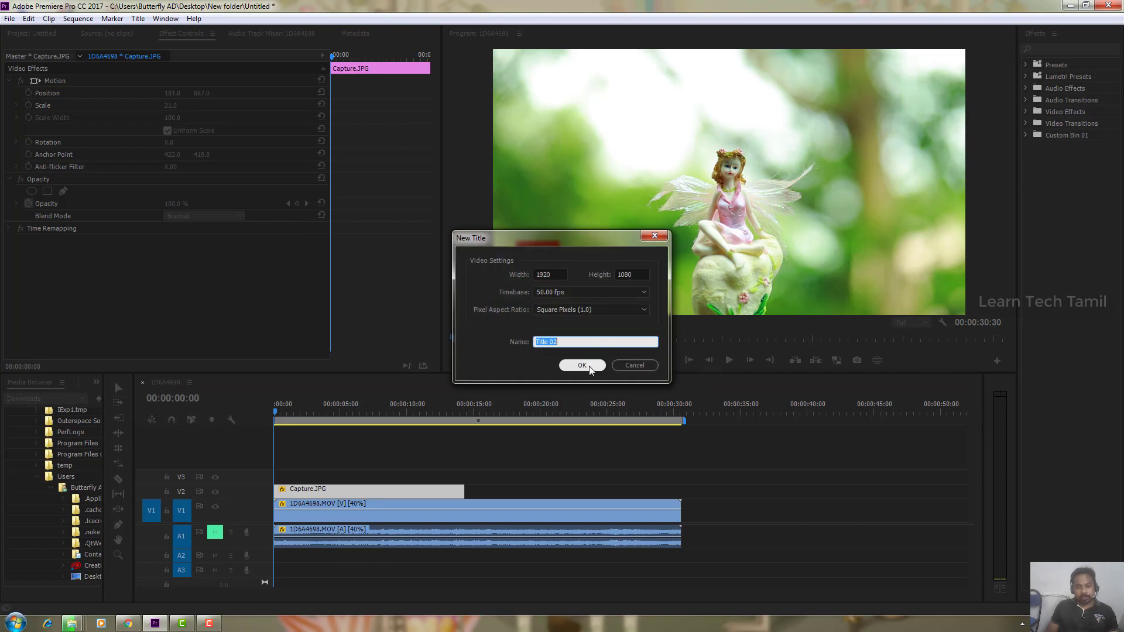
left_click(576, 343)
left_click(577, 365)
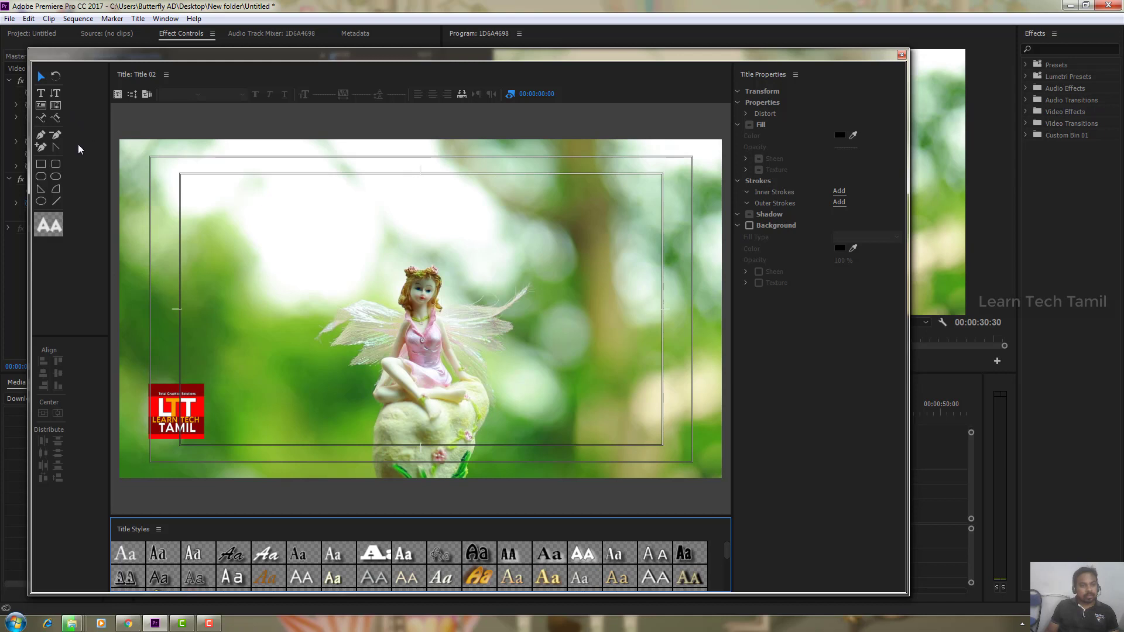
Draw a long bar right of the logo, filled with a darkened version of the logo's red.
left_click(42, 166)
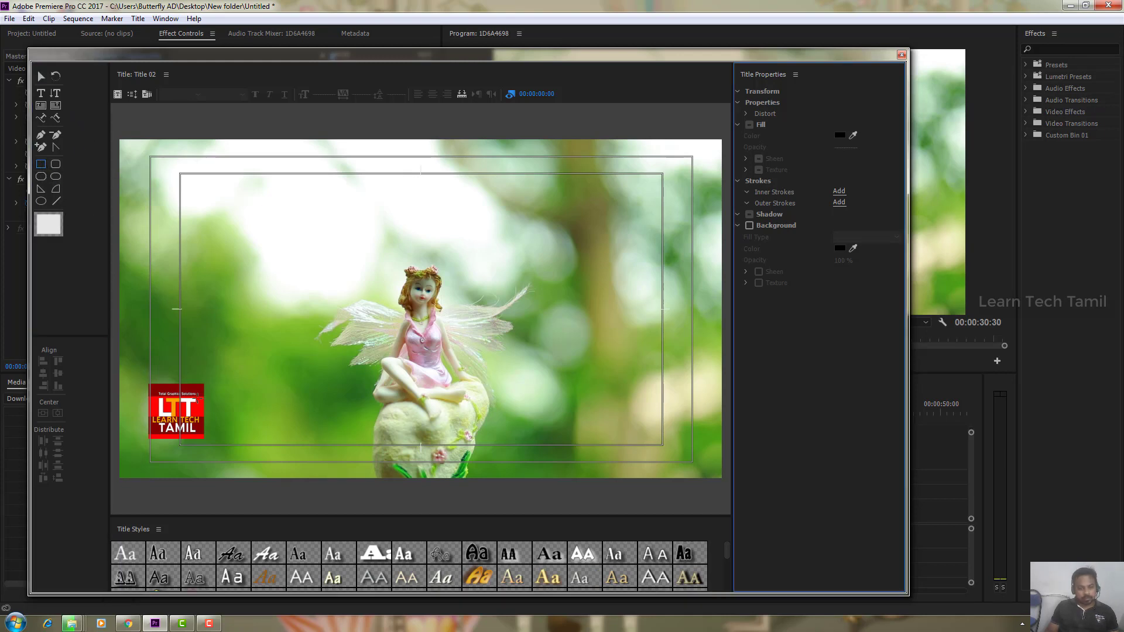
left_click_drag(198, 398, 354, 419)
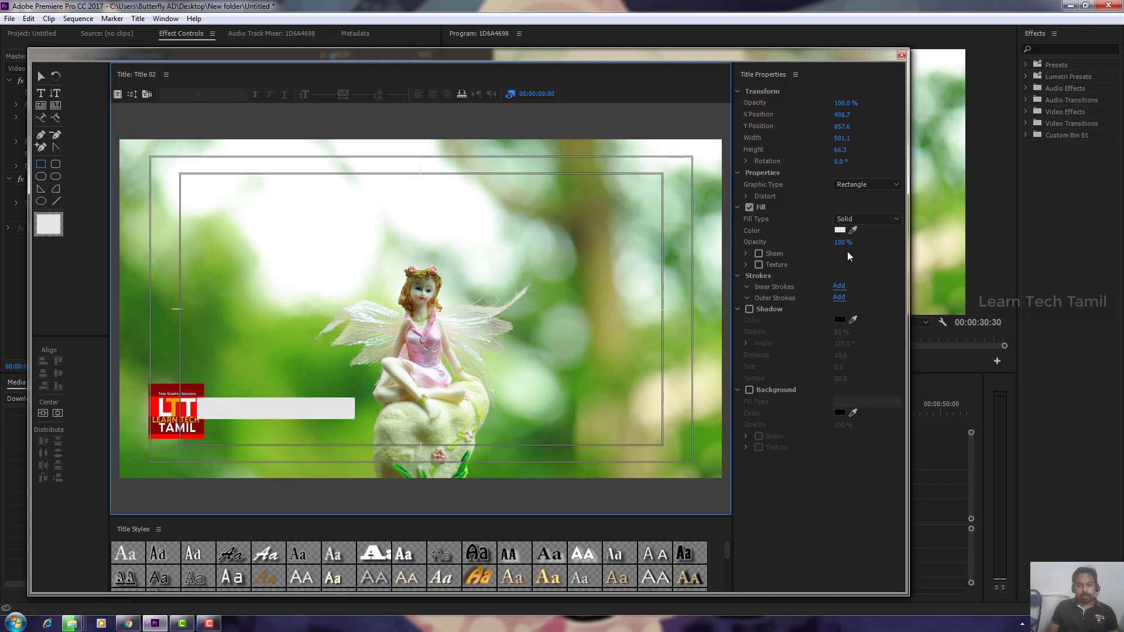
left_click(854, 230)
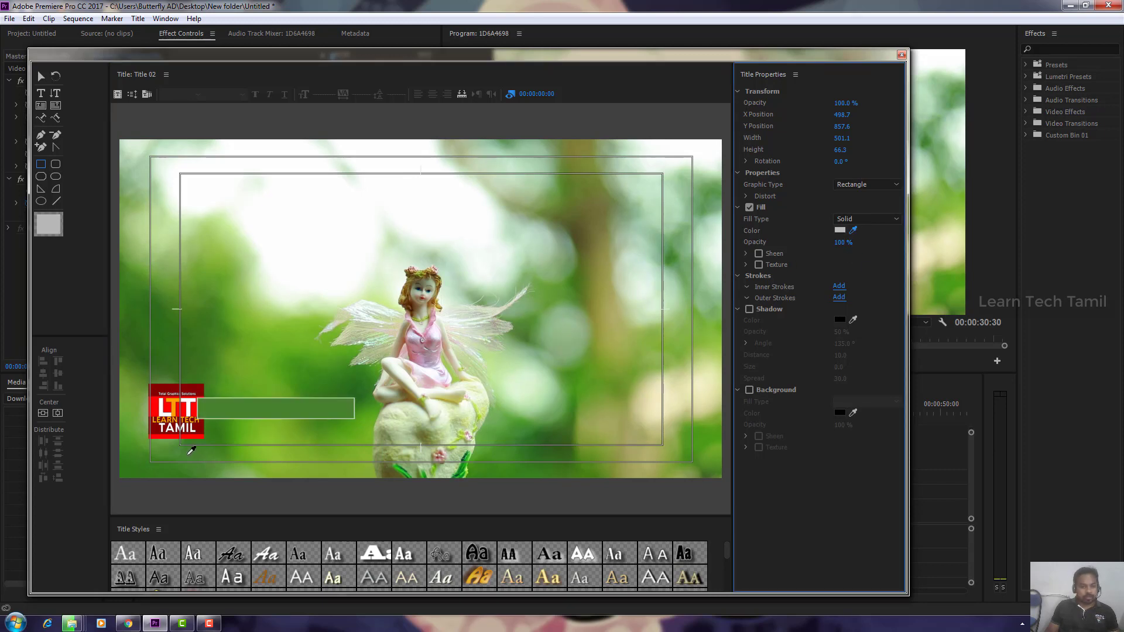
left_click(202, 386)
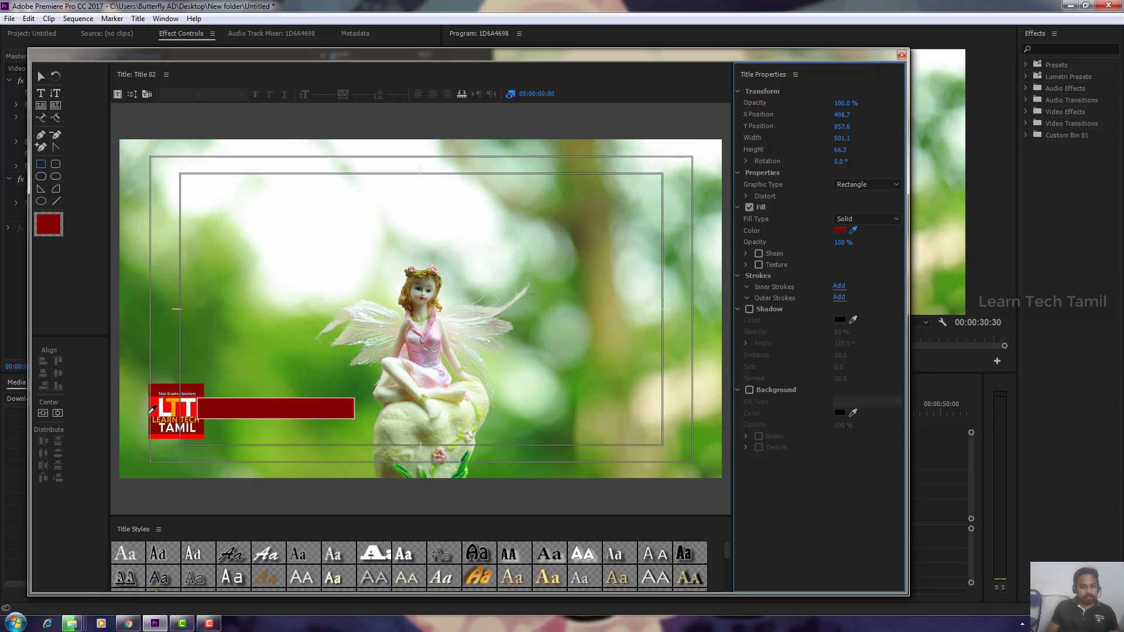
left_click(200, 390)
Shorten the red bar slightly from its left end.
left_click(39, 77)
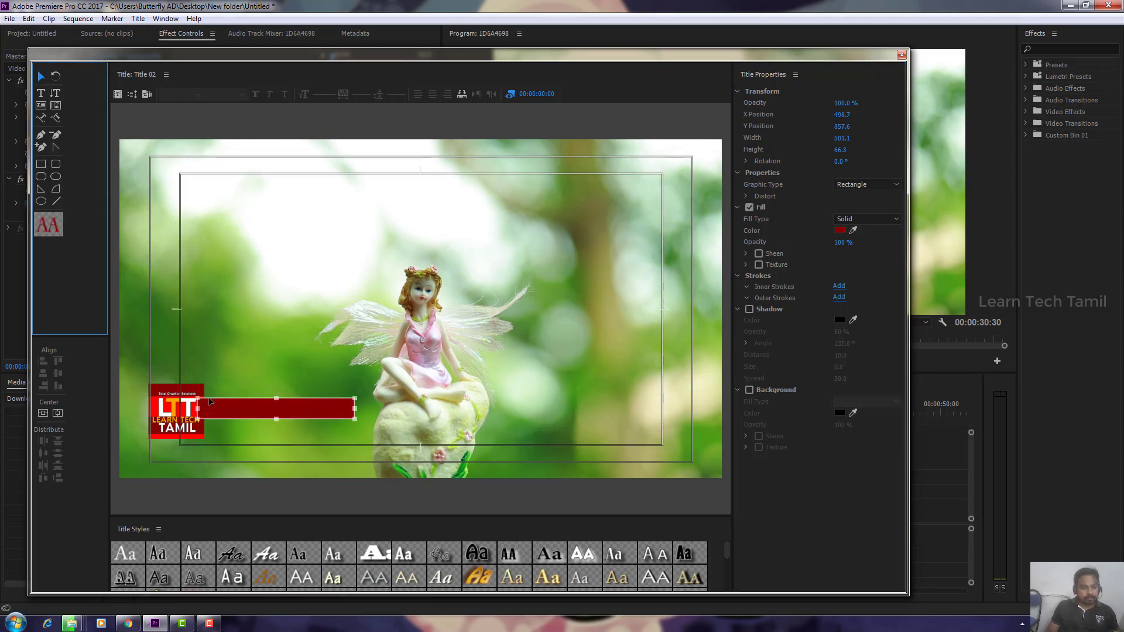
left_click(215, 425)
left_click(221, 418)
left_click_drag(198, 409, 205, 410)
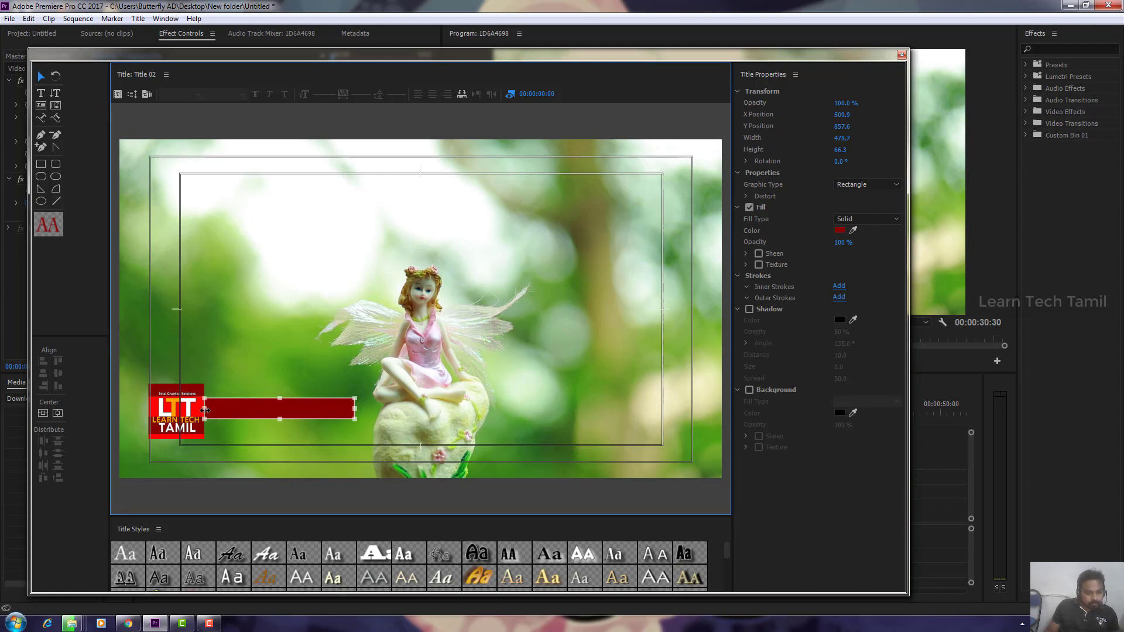
left_click(247, 348)
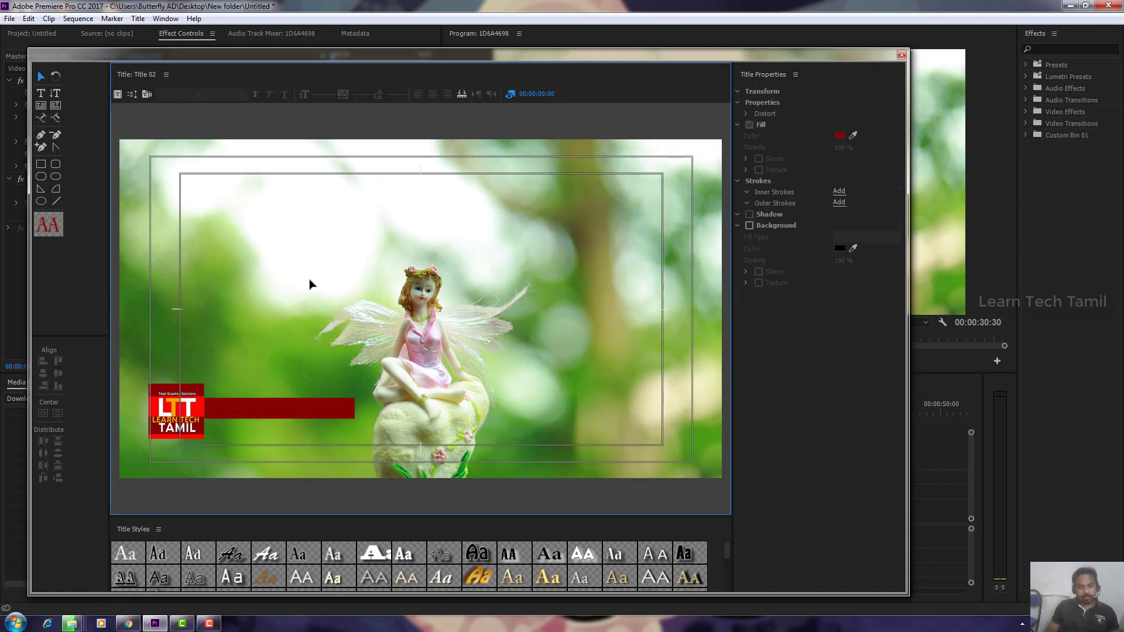
Close the Titler and place Title 02 on track V3 above the logo.
left_click(902, 56)
left_click(30, 33)
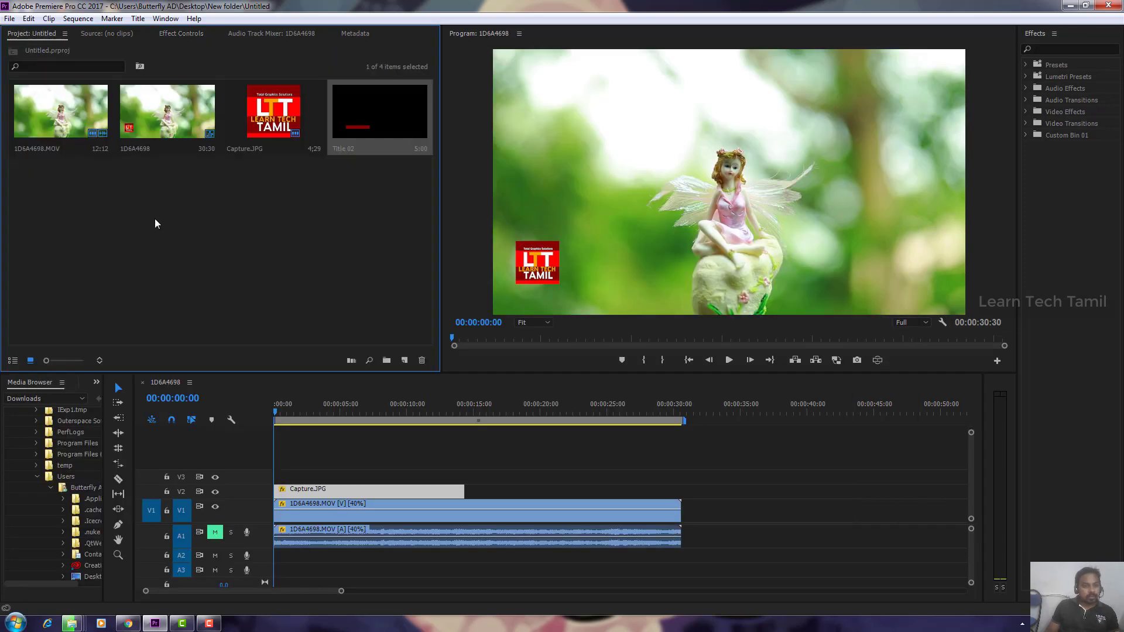
mouse_move(372, 111)
left_mouse_down()
mouse_move(421, 472)
mouse_move(370, 486)
mouse_move(465, 475)
left_mouse_up()
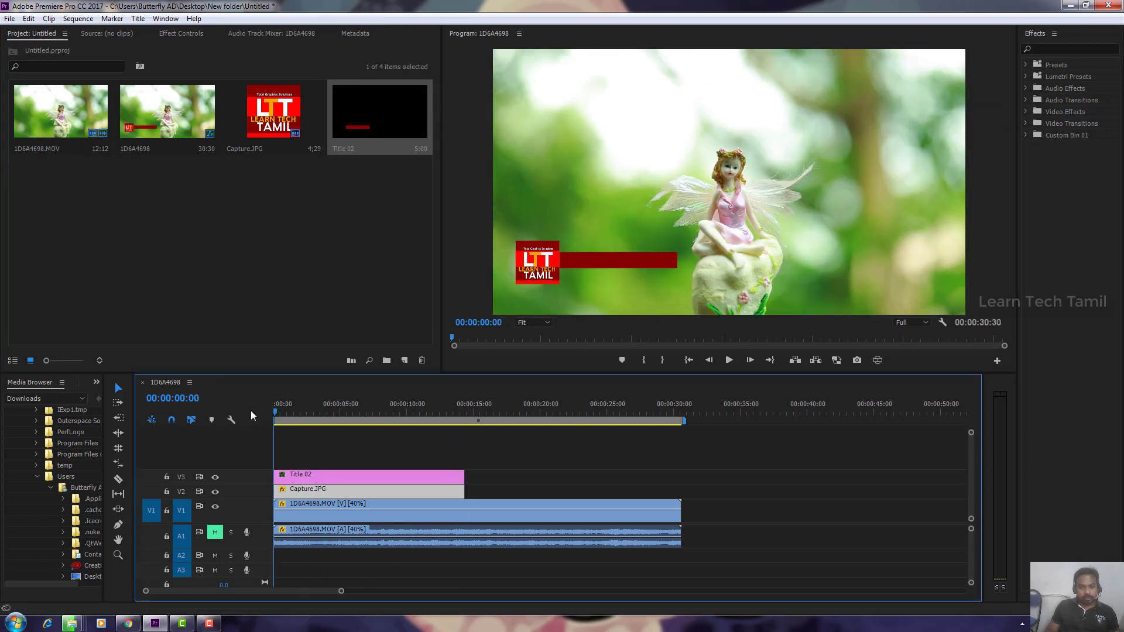
left_click(404, 441)
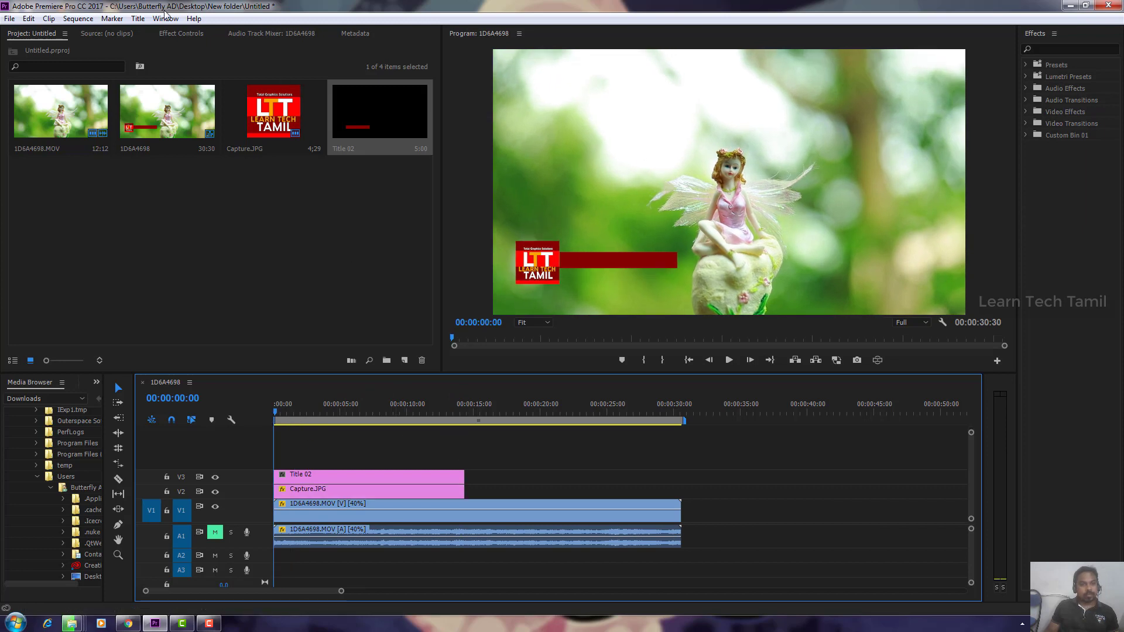
left_click(141, 19)
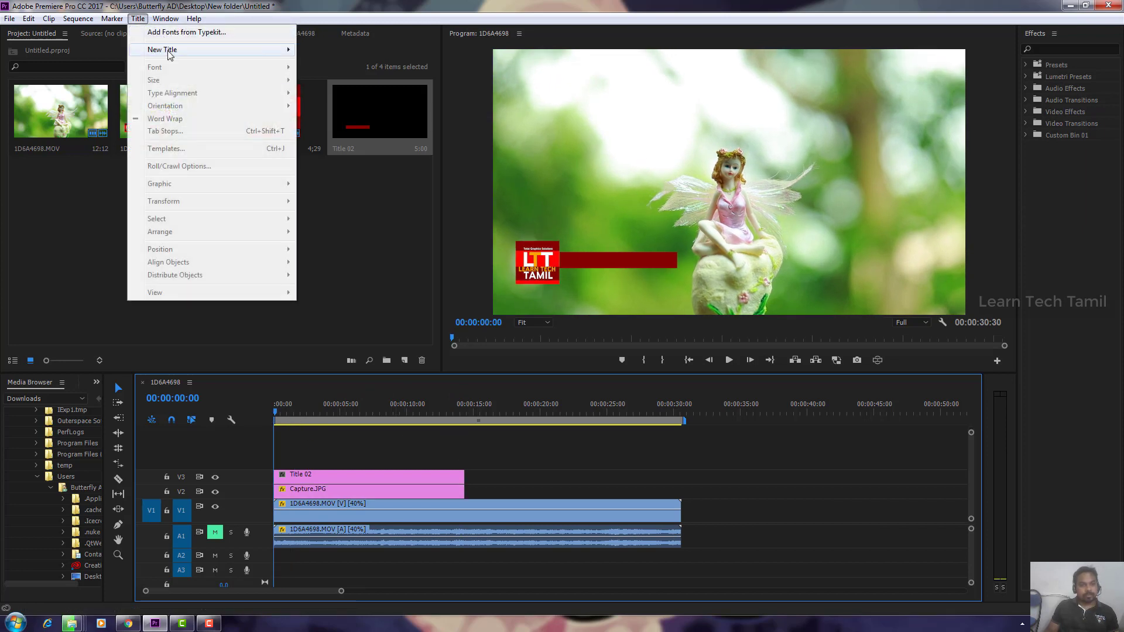
Create another Default Still title, Title 03.
mouse_move(227, 50)
left_click(367, 52)
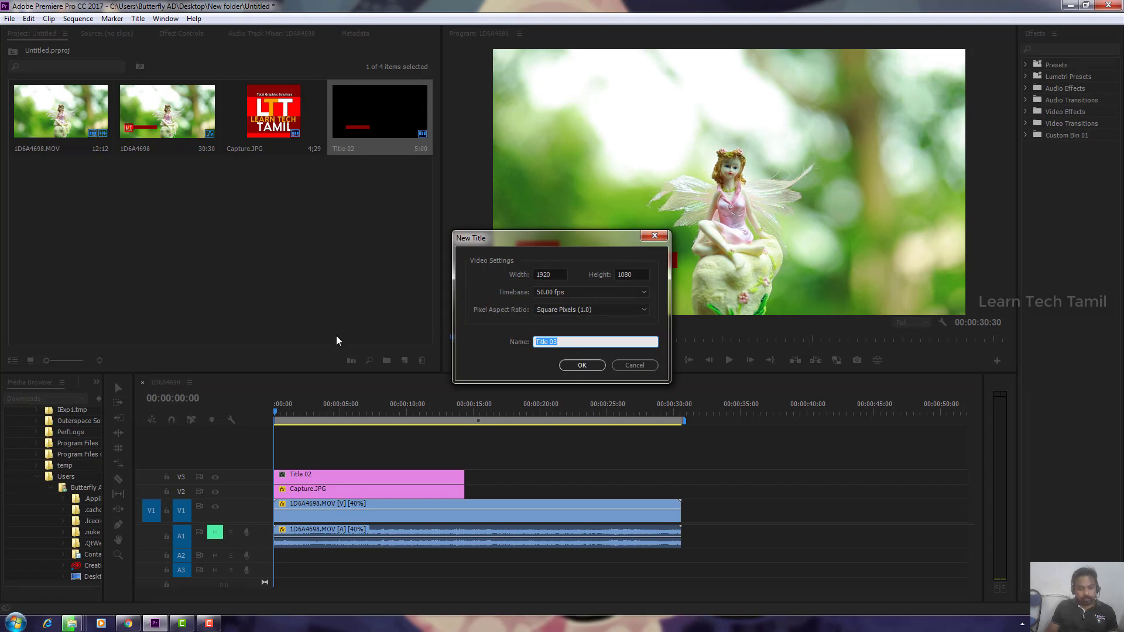
left_click(562, 364)
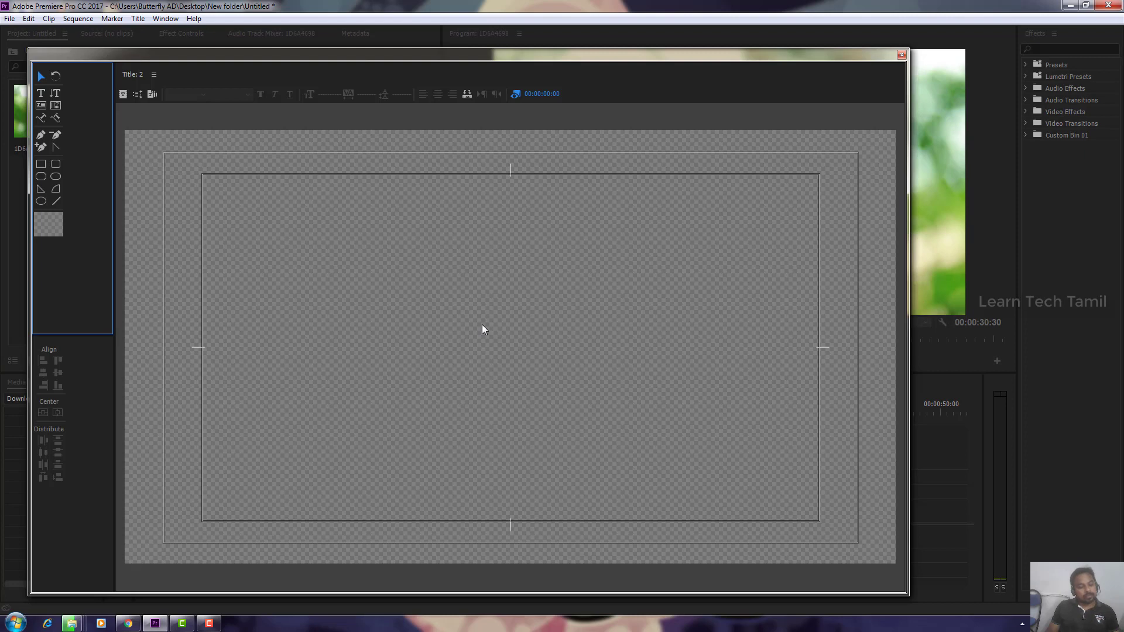
Draw a second bar just below the red bar and fill it with the logo's orange.
left_click(41, 165)
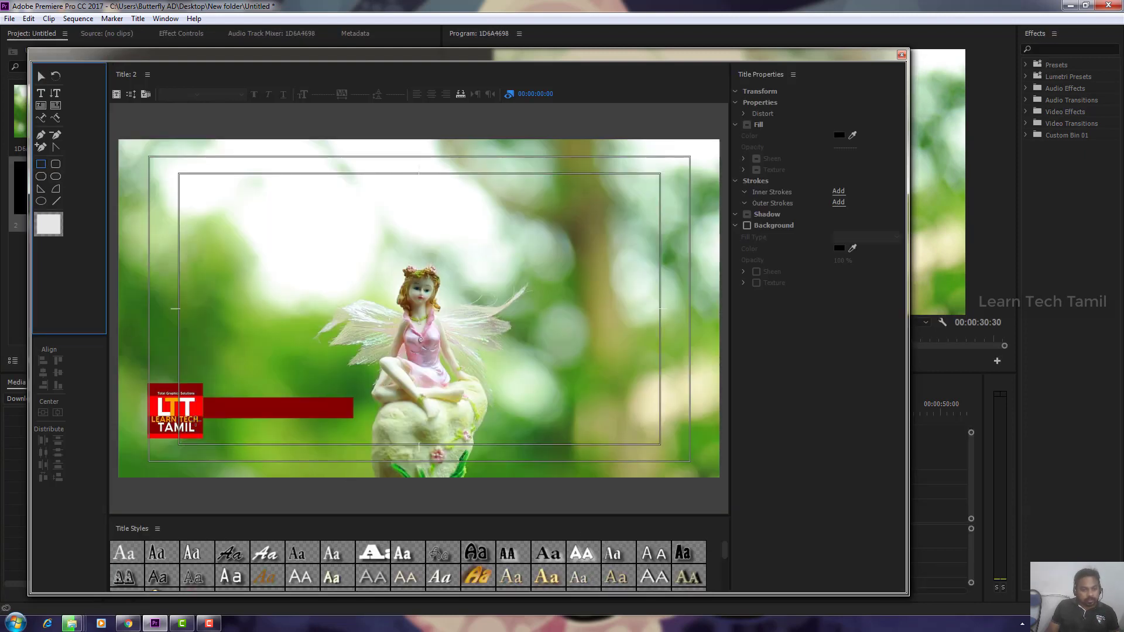
left_click_drag(197, 419, 335, 436)
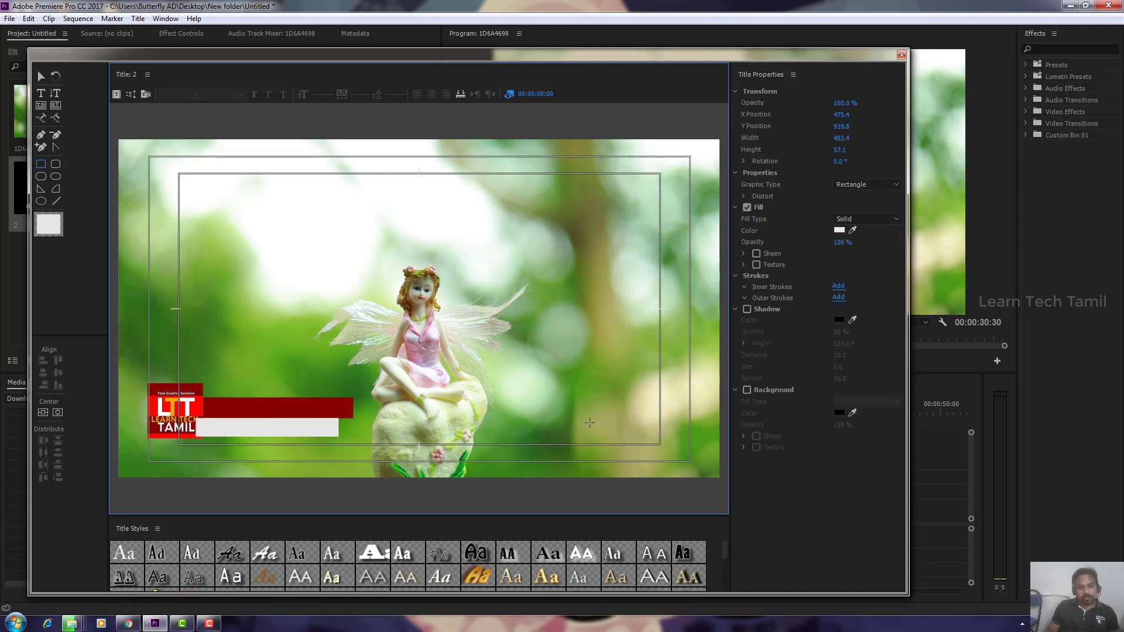
left_click(853, 230)
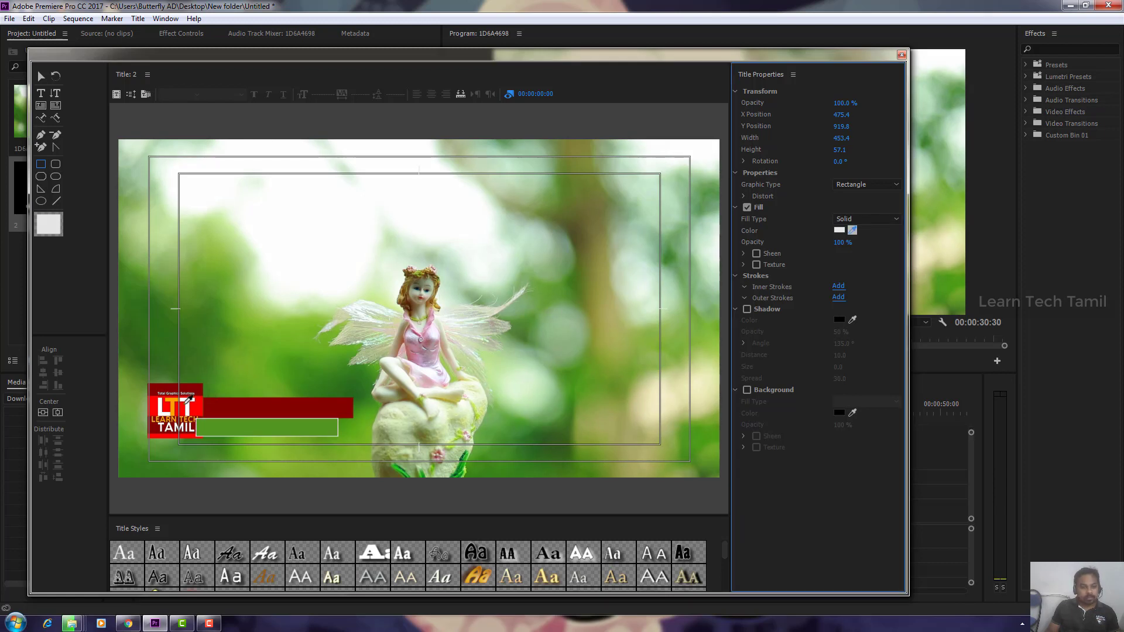
left_click(176, 398)
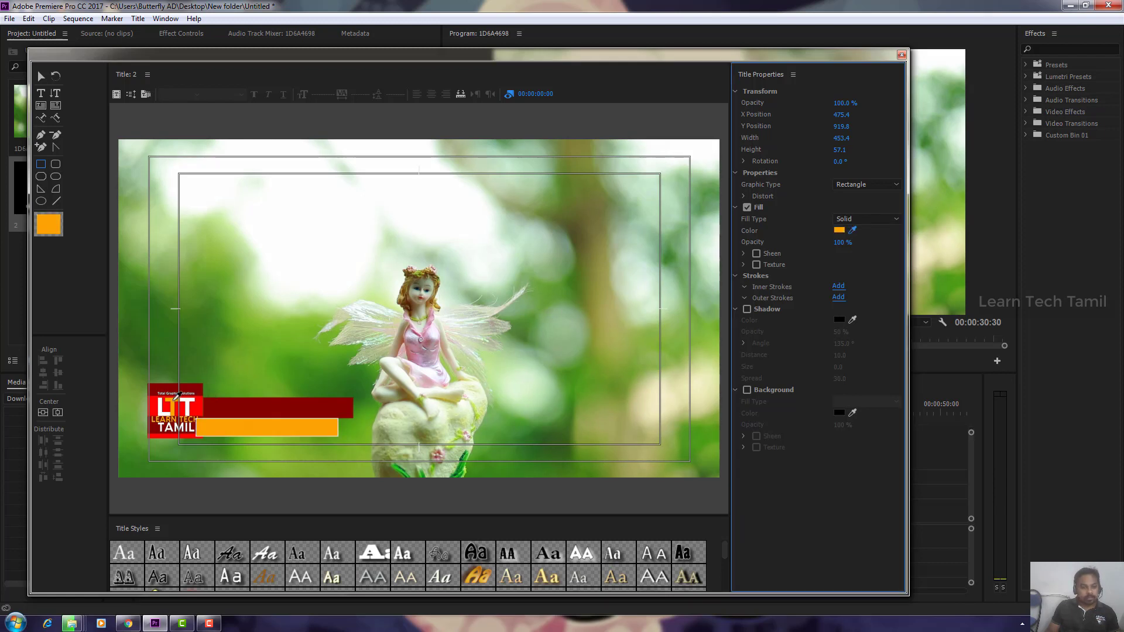
Adjust the orange bar's left end so it lines up with the logo.
left_click(41, 76)
left_click(197, 428)
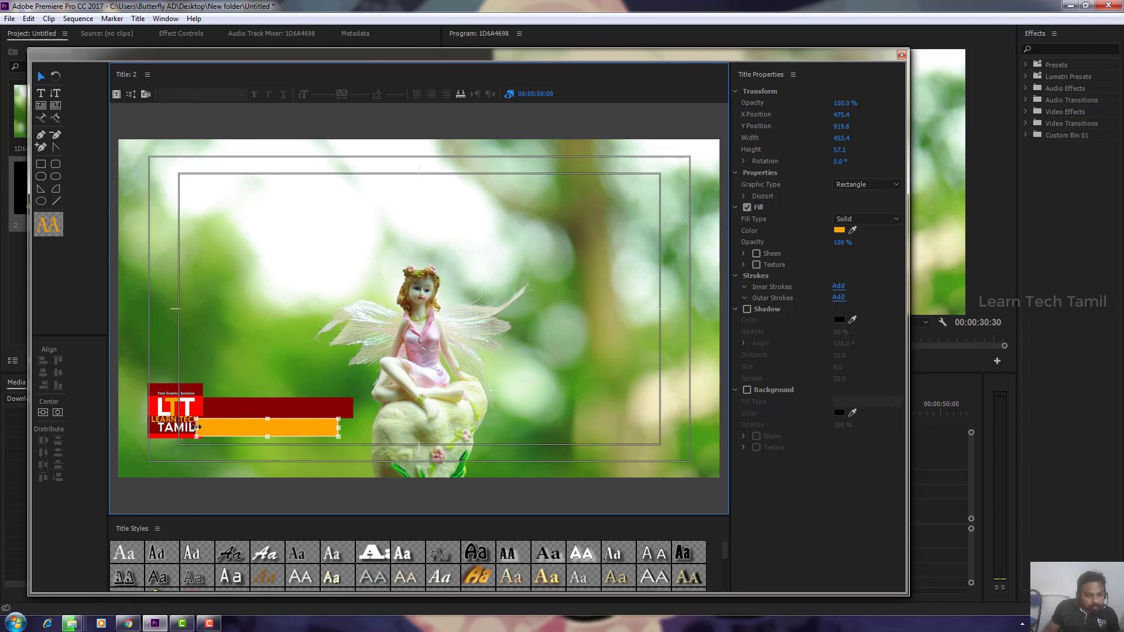
left_click_drag(196, 428, 206, 427)
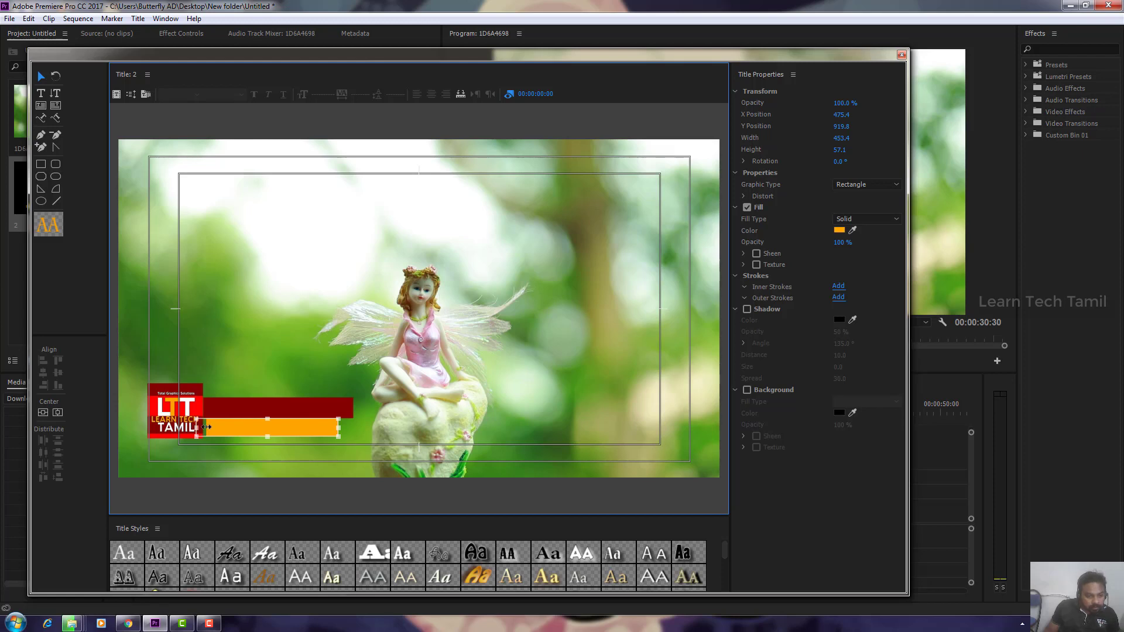
left_click(237, 374)
left_click(258, 439)
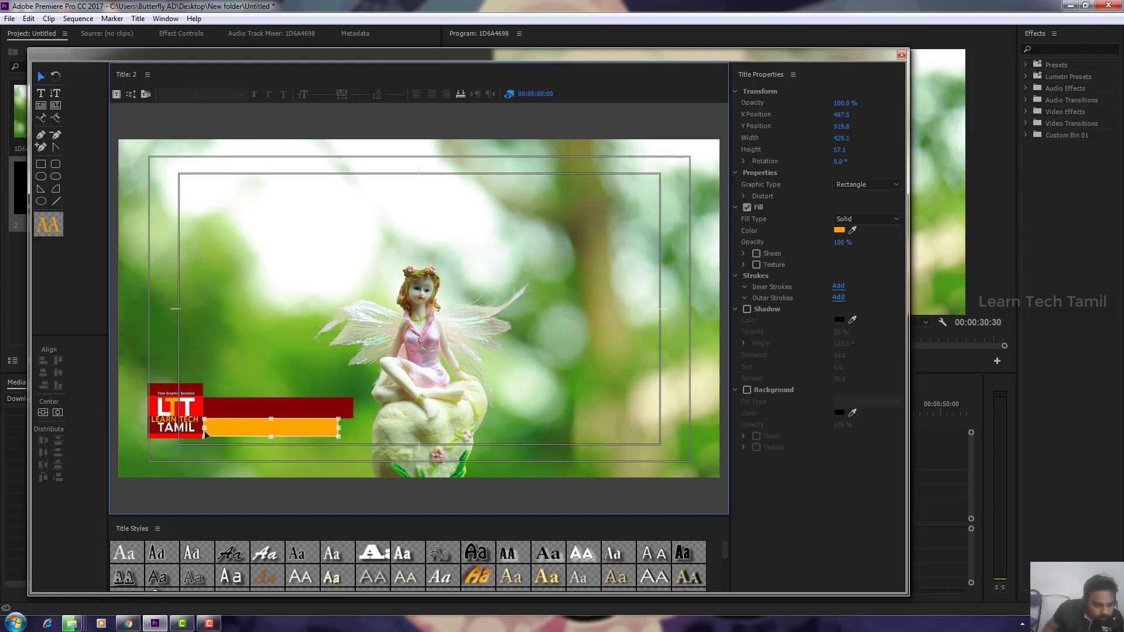
left_click_drag(205, 434, 203, 428)
left_click(252, 381)
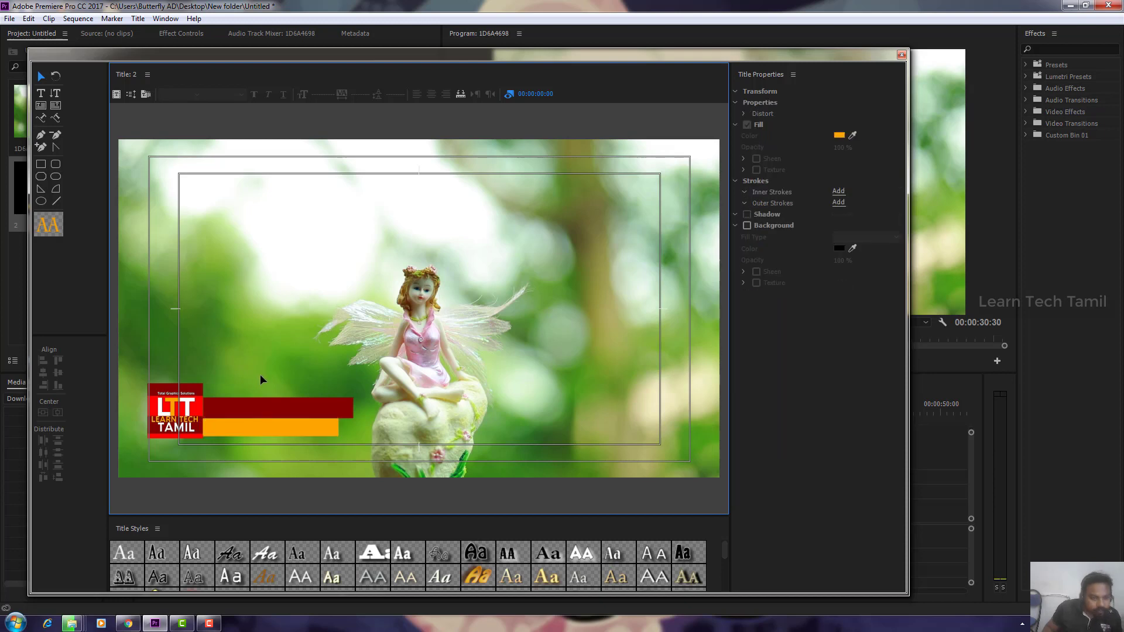
left_click(236, 431)
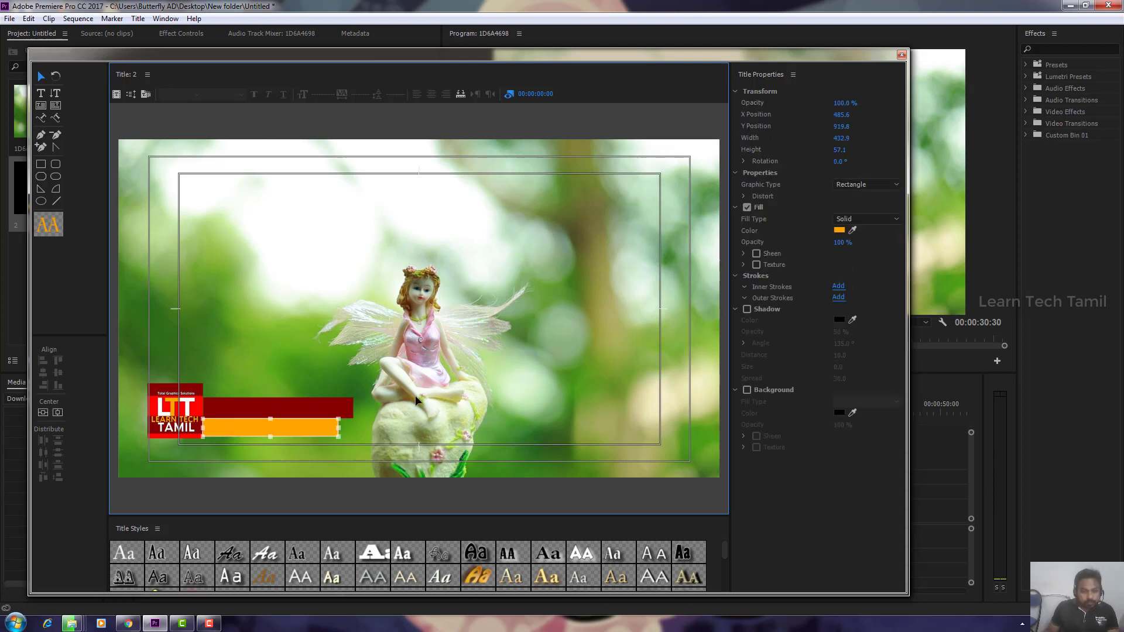
left_click(391, 362)
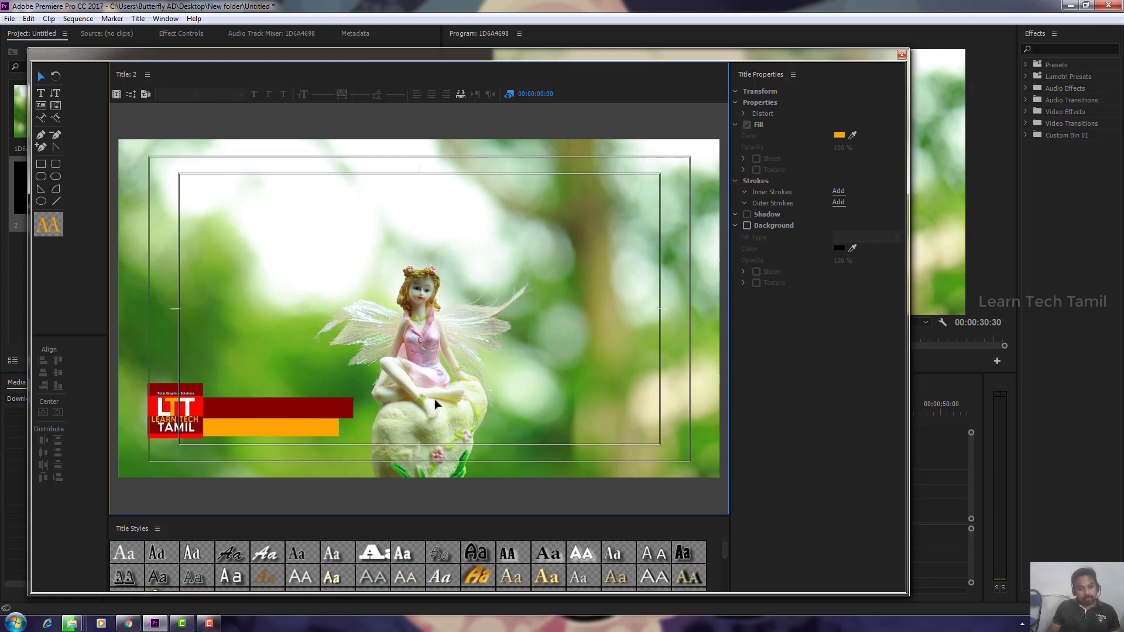
Check the orange bar's size, then close the title editor.
left_click(294, 426)
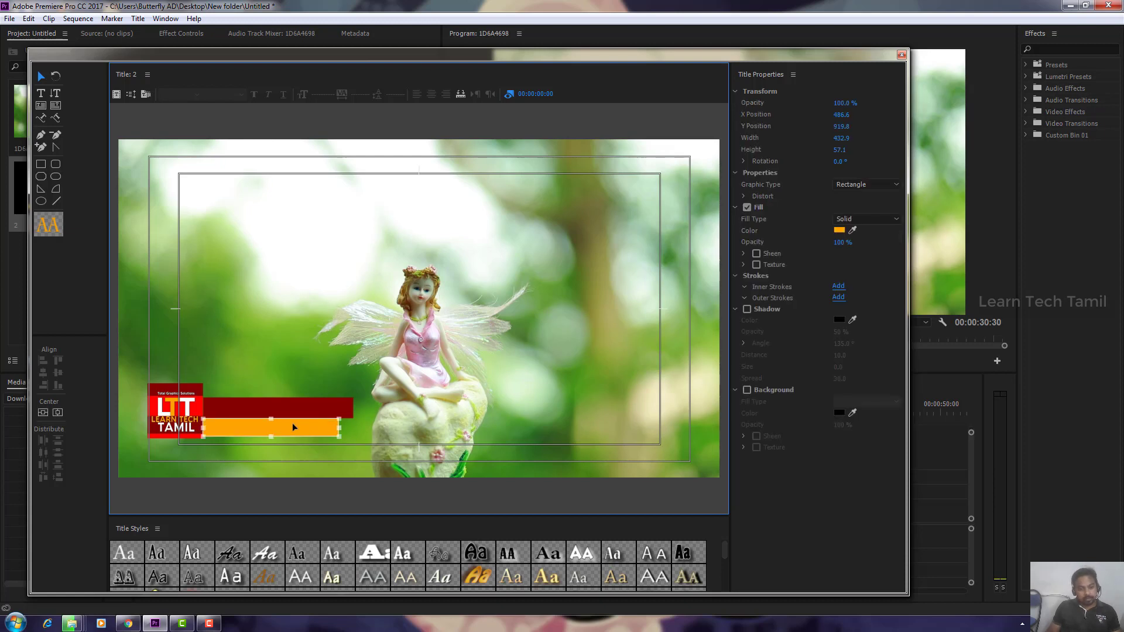
left_click(323, 373)
left_click(271, 418)
left_click(310, 370)
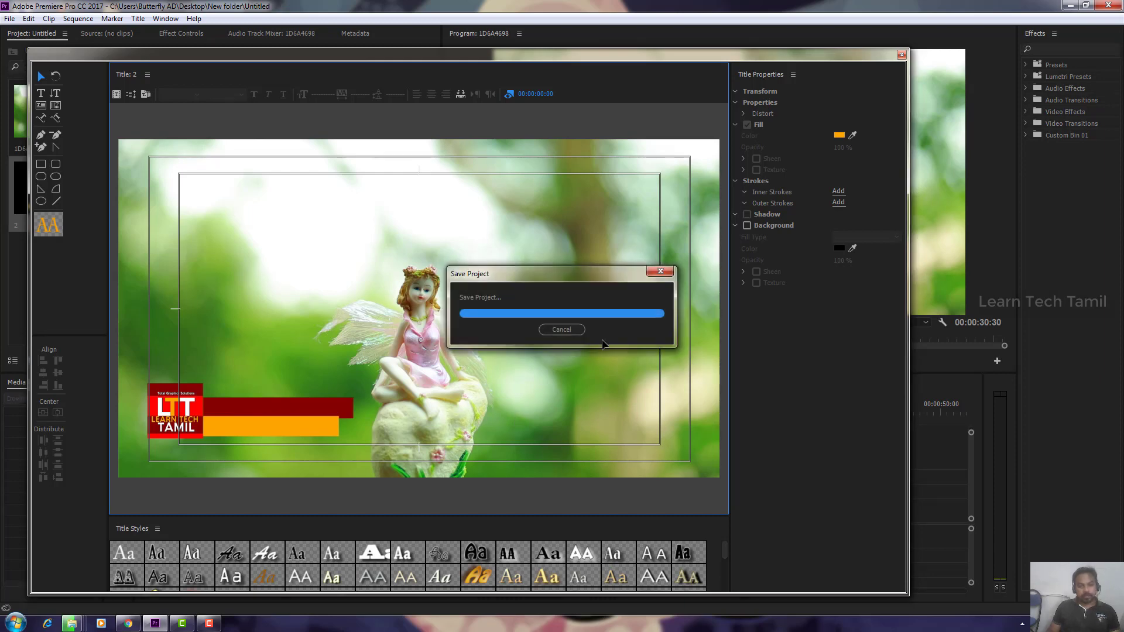
left_click(902, 55)
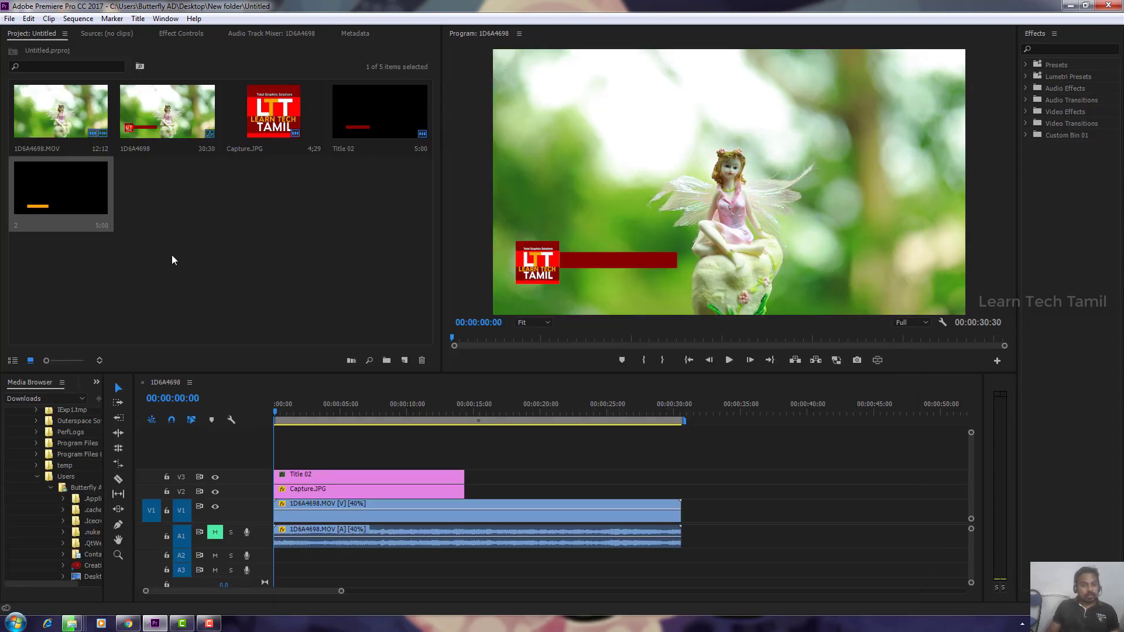
Put title 2 on a new V4 track, extend it to match Title 02, and preview.
left_click_drag(91, 206, 270, 468)
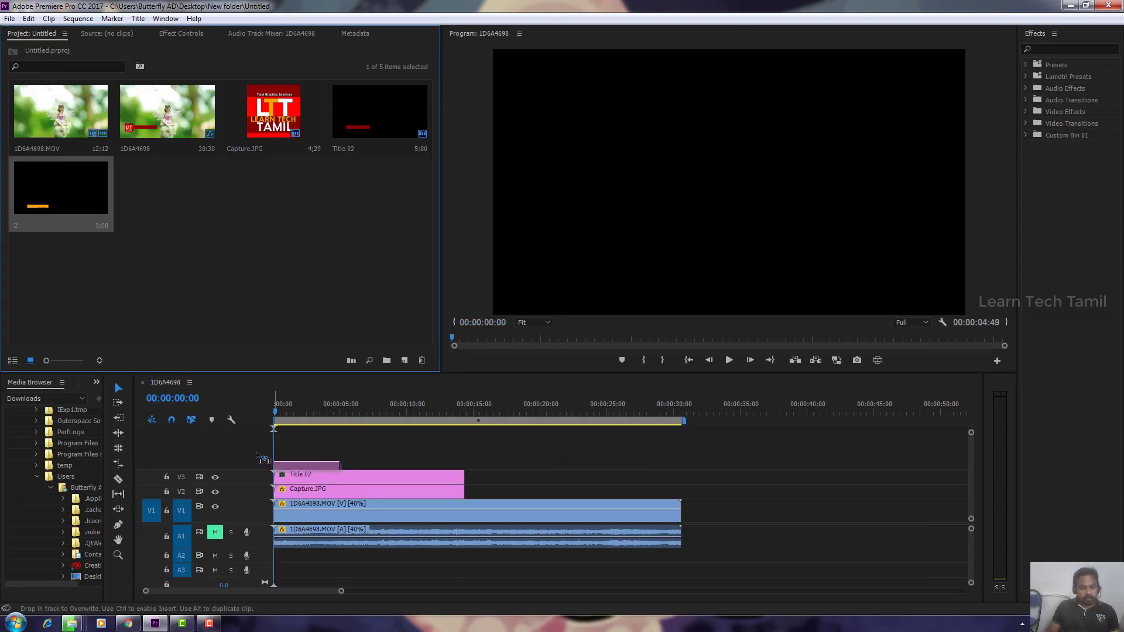
left_click_drag(338, 463, 465, 462)
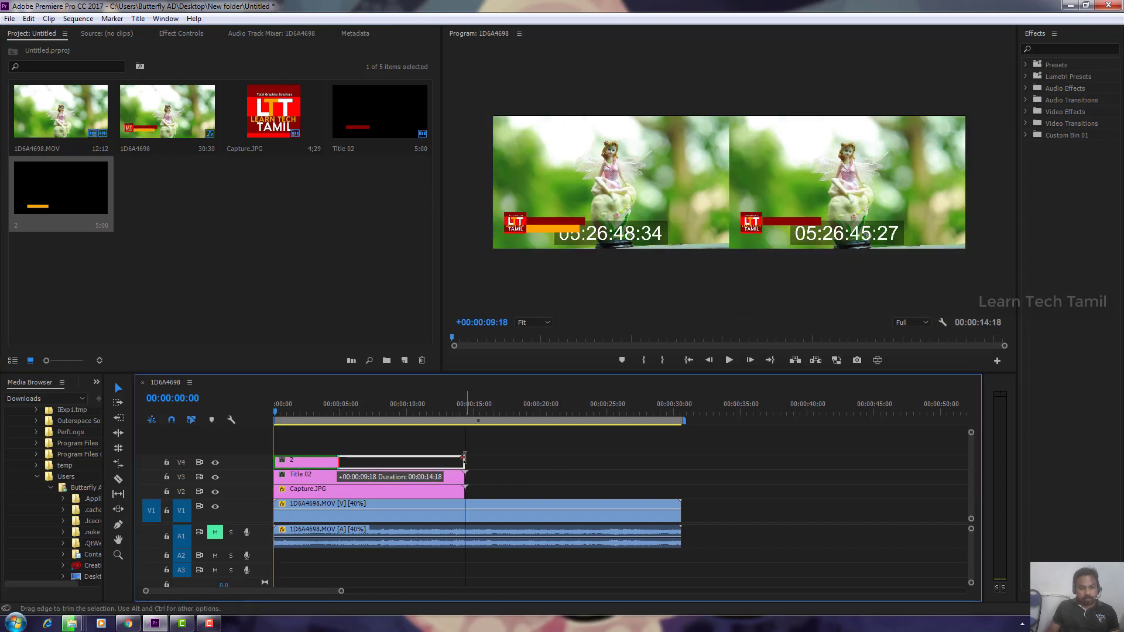
left_click(277, 411)
key("shift+5")
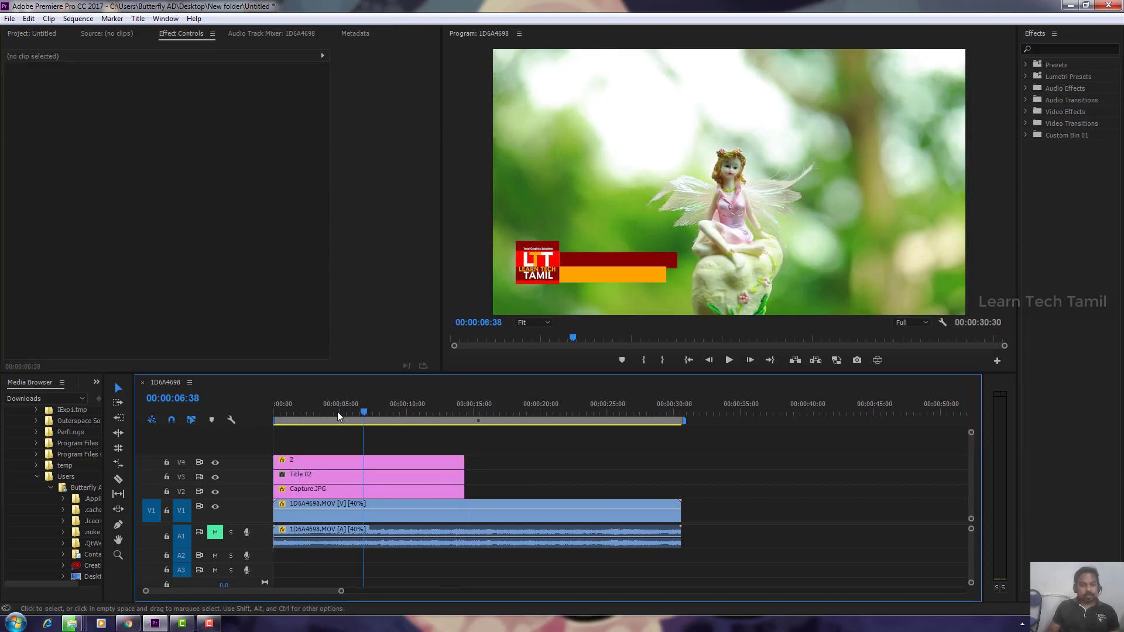
key("Home")
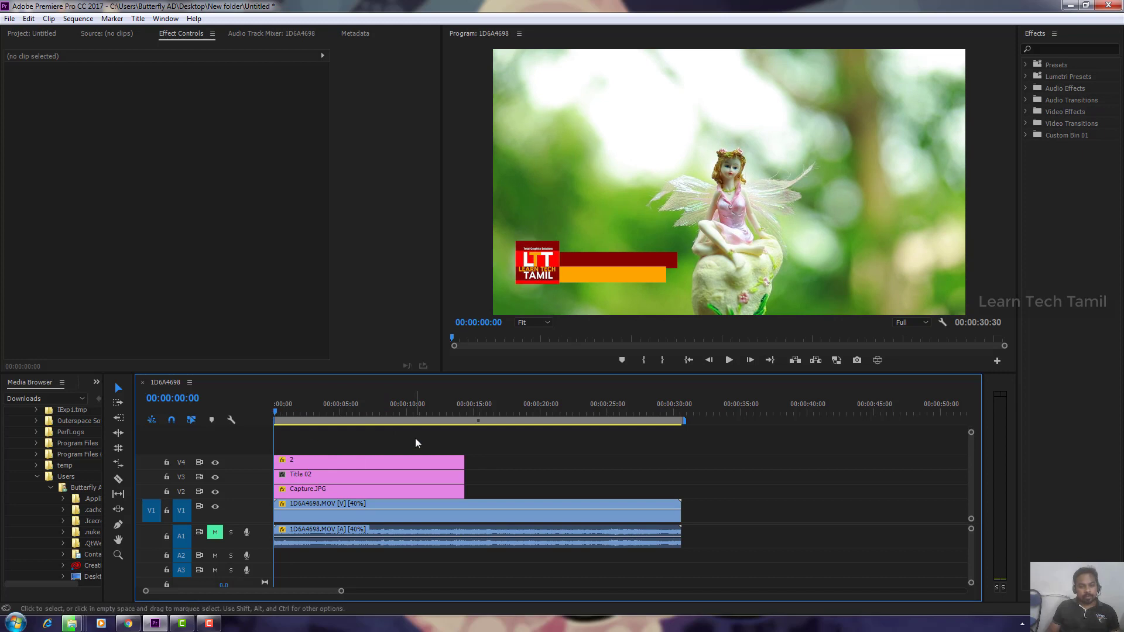
Compare the preview with the orange bar track hidden and shown.
left_click(340, 460)
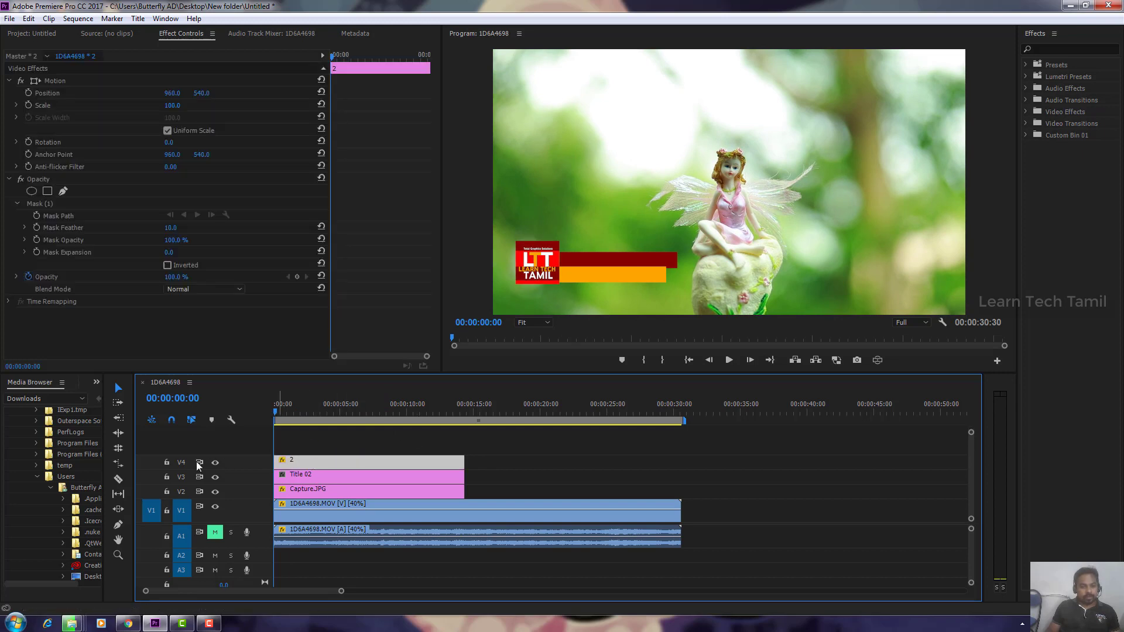
left_click(217, 462)
left_click(215, 463)
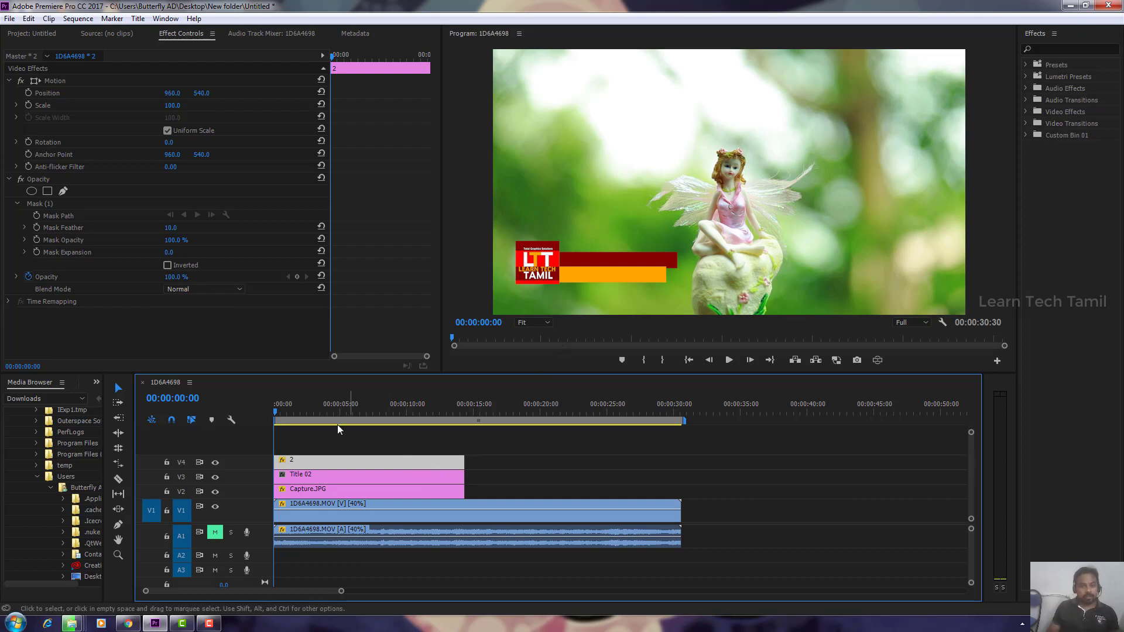
left_click(278, 413)
left_click_drag(341, 414, 271, 418)
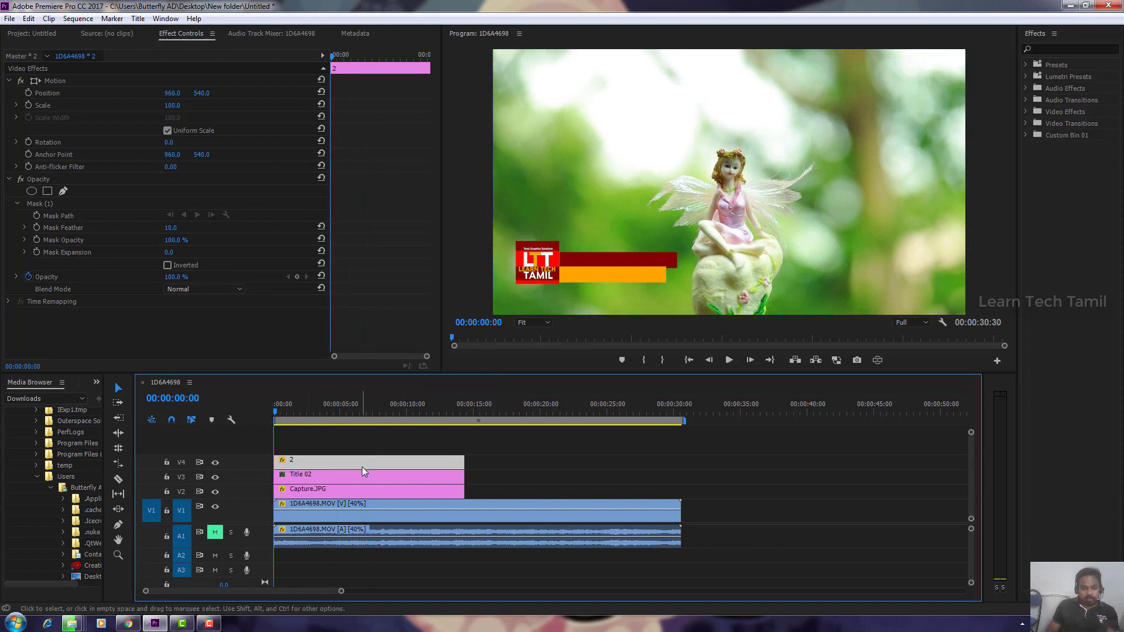
left_click(215, 464)
left_click(215, 464)
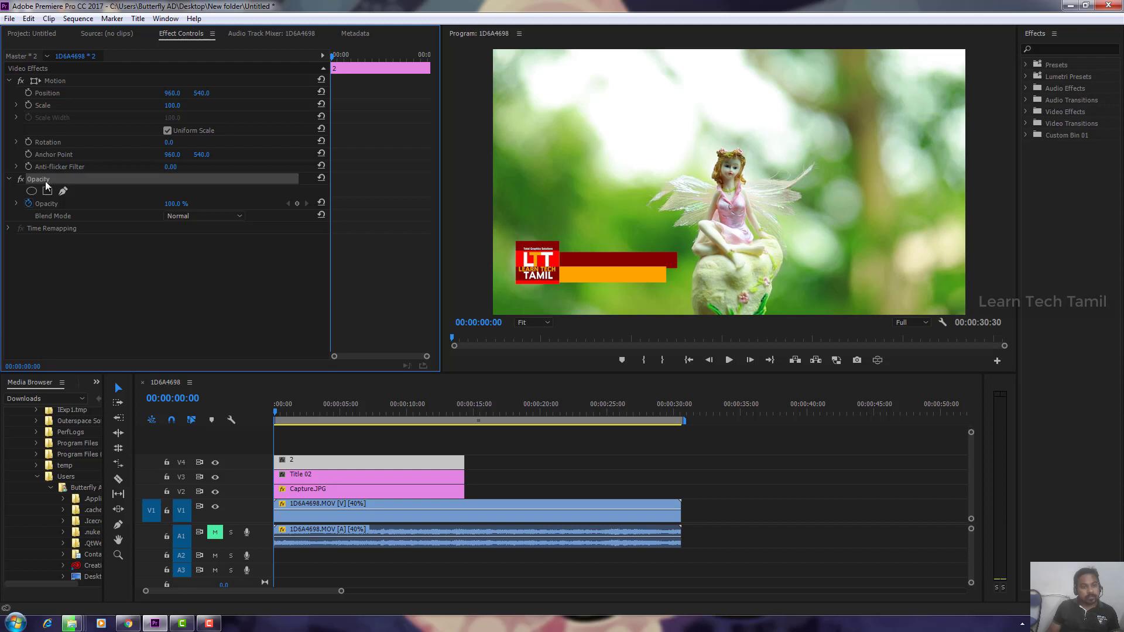
Cut the orange bar's right end diagonally with an inverted triangular freeform opacity mask.
left_click(88, 204)
left_click(378, 462)
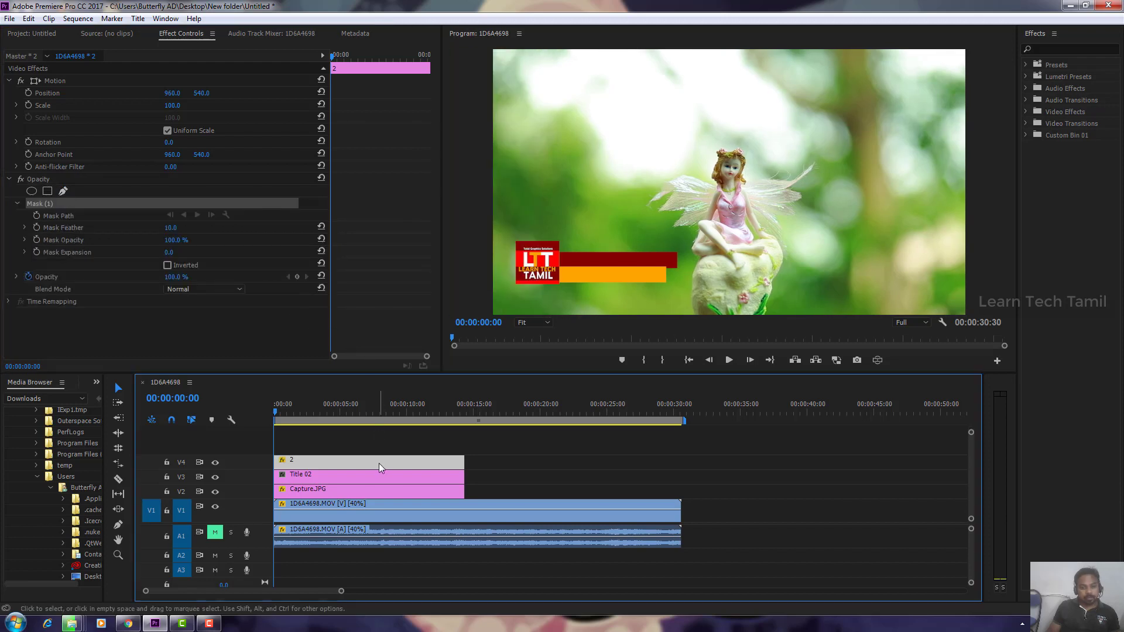
left_click(636, 288)
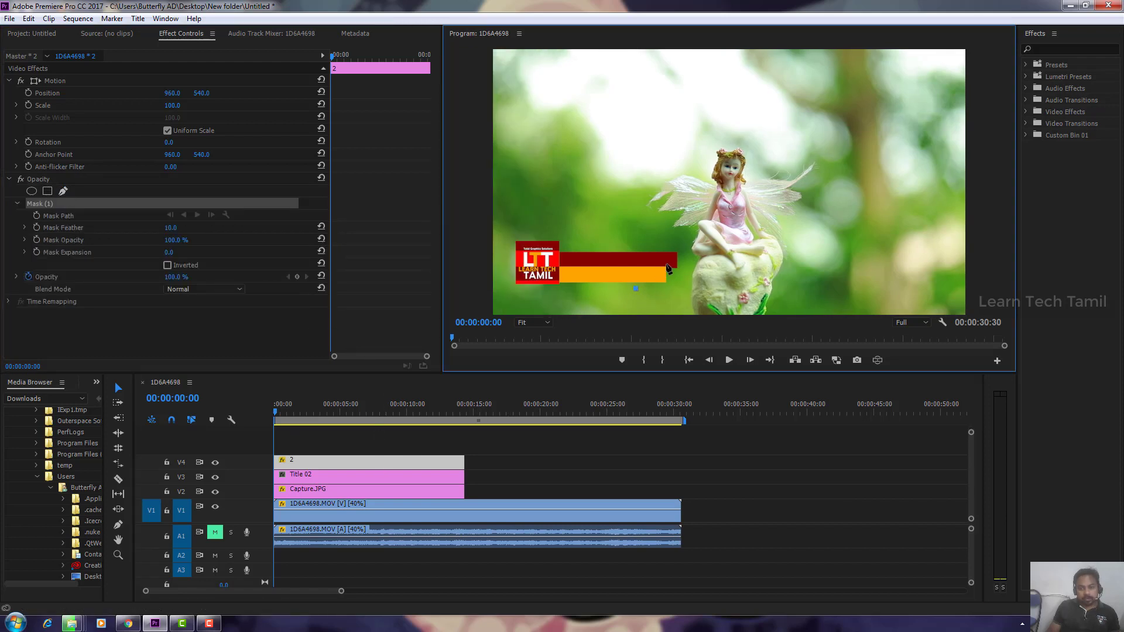
left_click(667, 266)
left_click(677, 296)
left_click(636, 290)
left_click(168, 265)
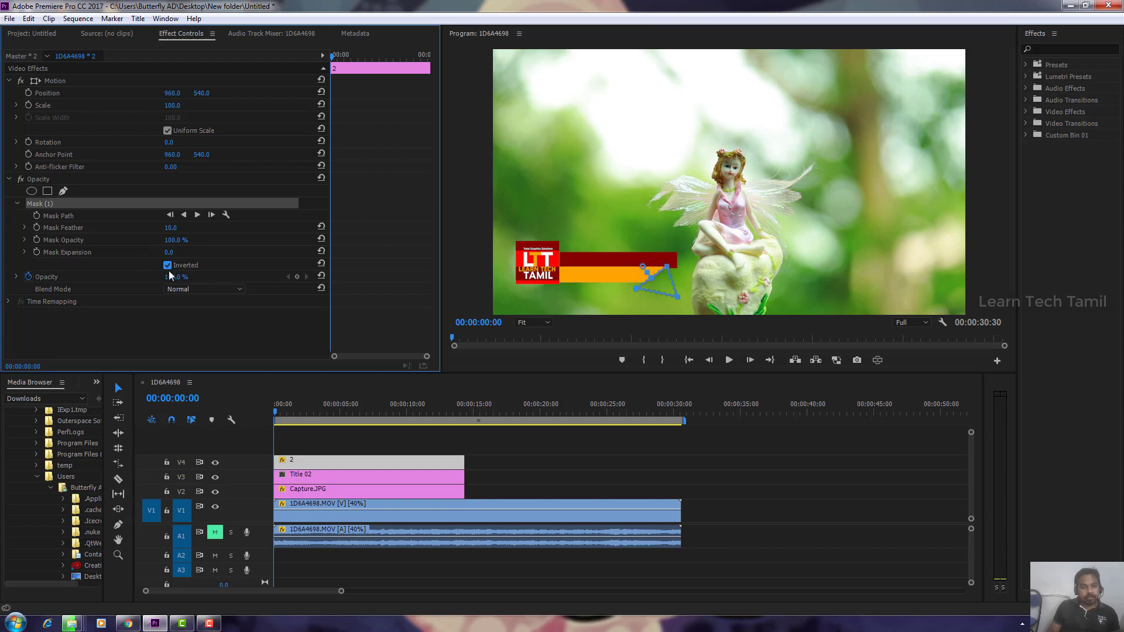
left_click(501, 465)
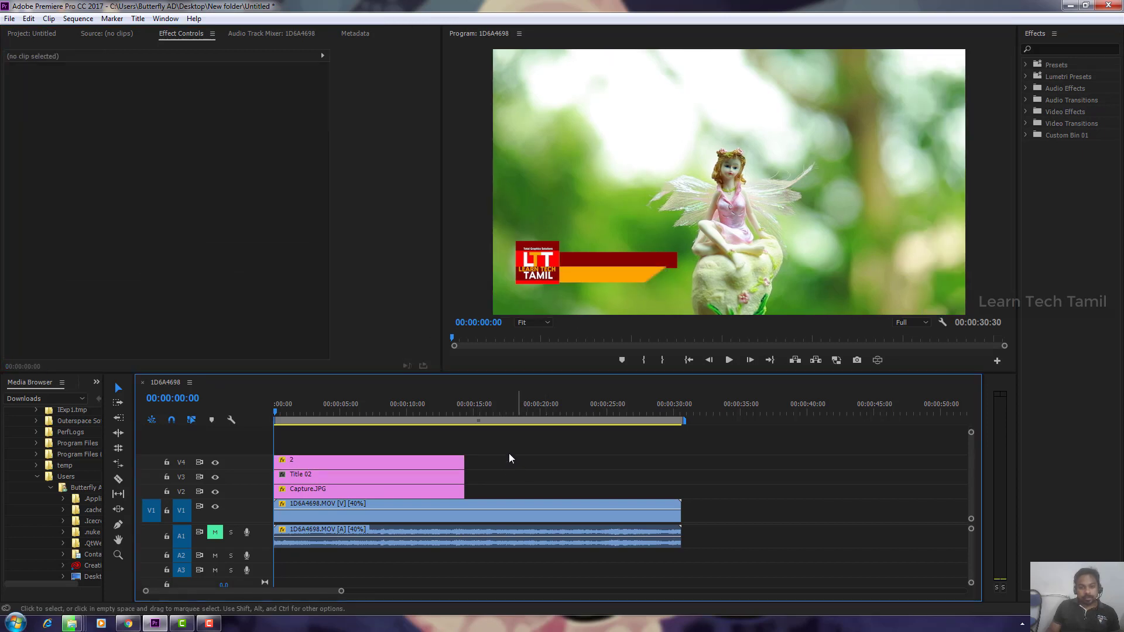
Draw an inverted four-point freeform opacity mask on Title 02 to slant the red bar's right end.
left_click(309, 478)
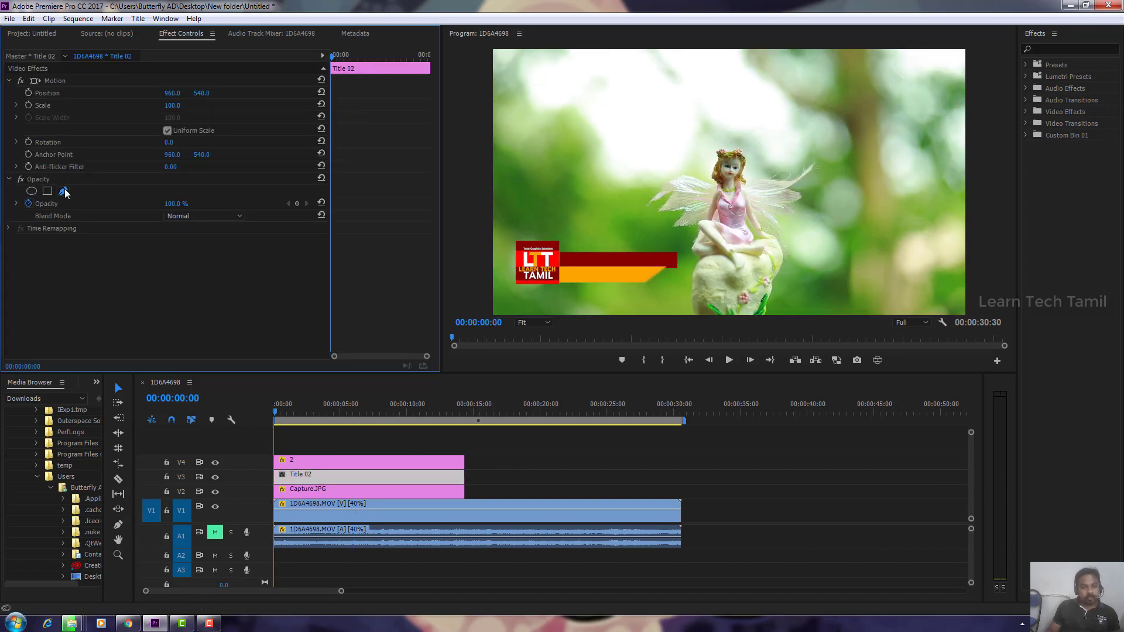
left_click(63, 191)
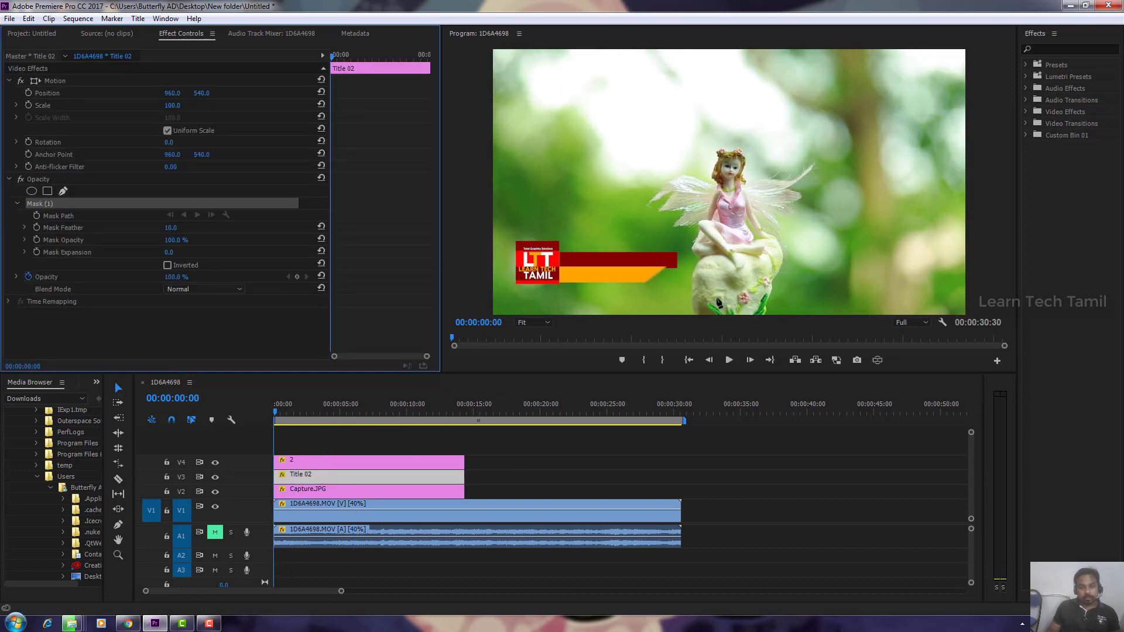
left_click(629, 271)
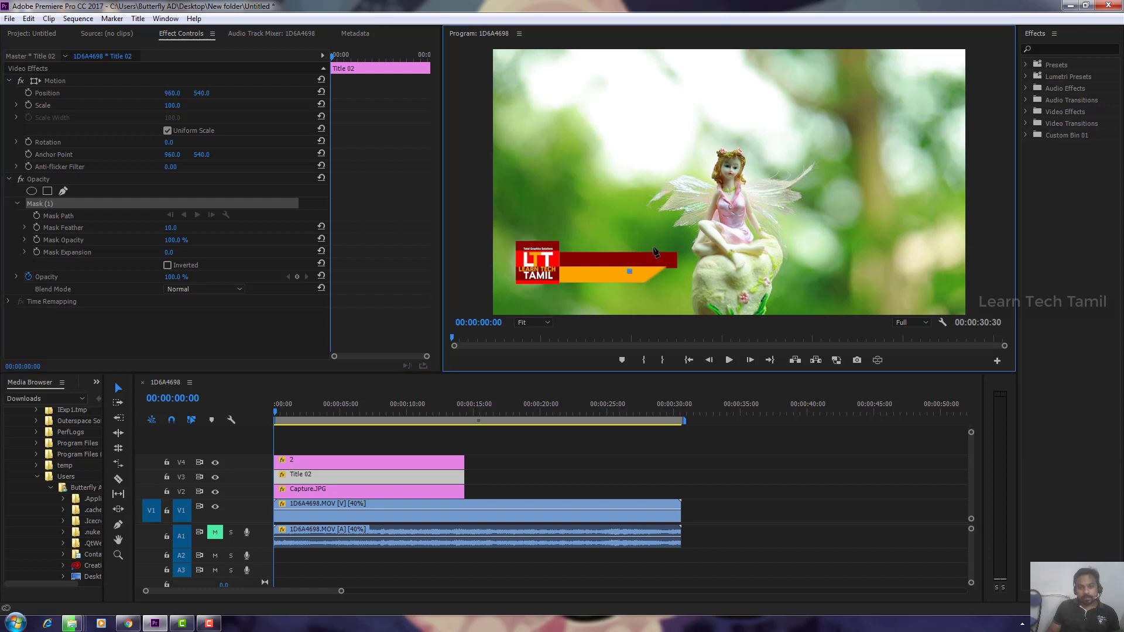
left_click(657, 244)
left_click(715, 234)
left_click(682, 285)
left_click(629, 271)
left_click(167, 265)
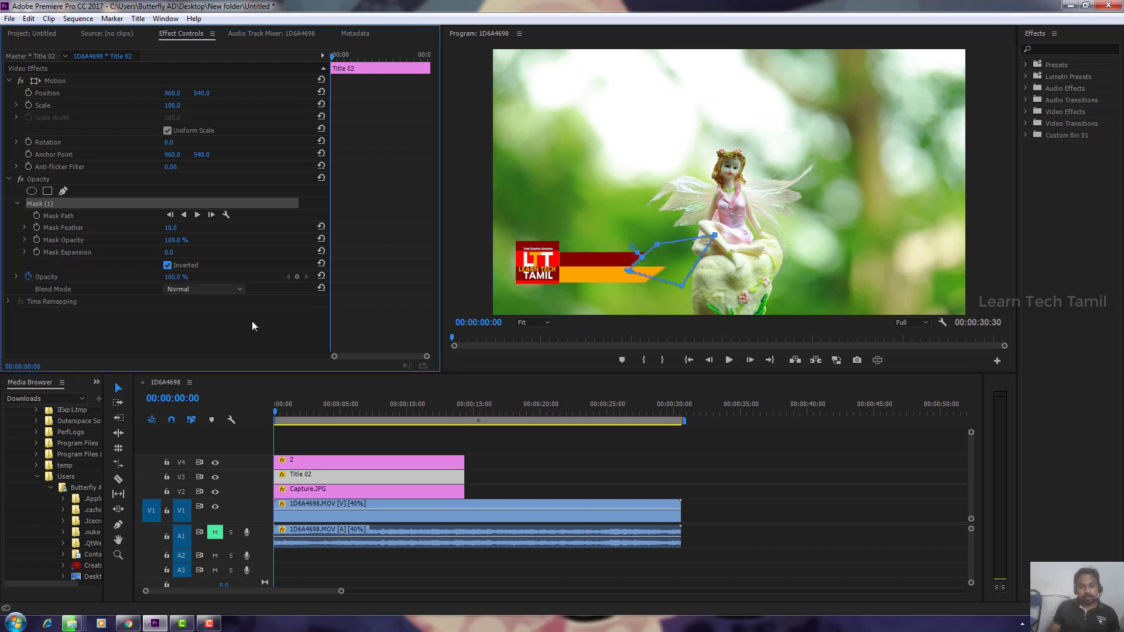
left_click(524, 464)
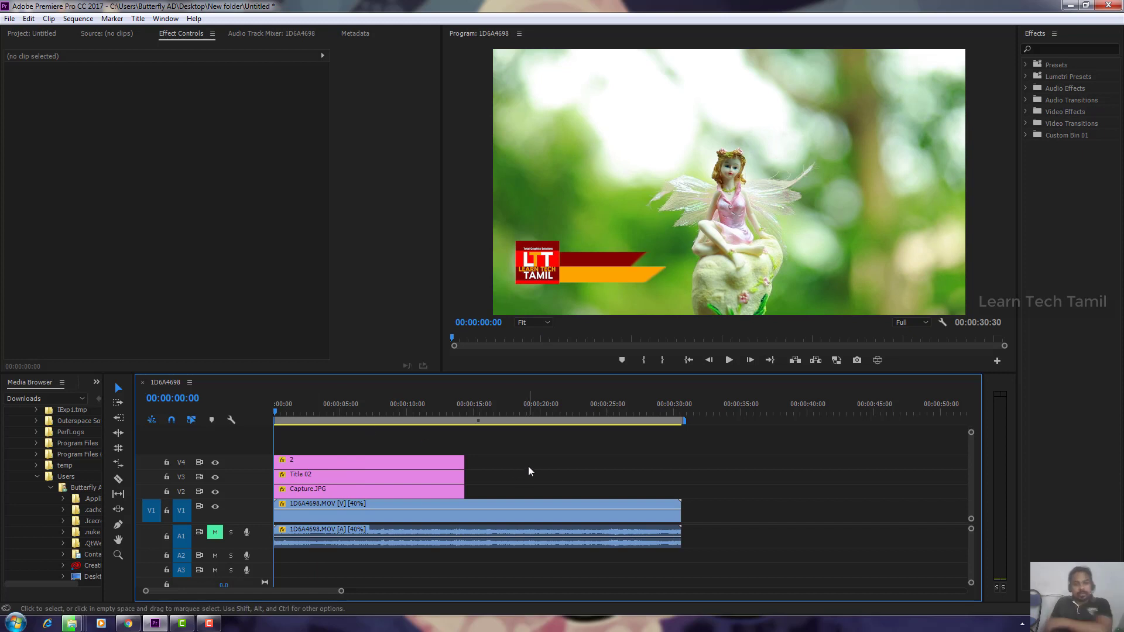
Preview the bars at about 4 and 8 seconds, then return to the start.
left_click(334, 407)
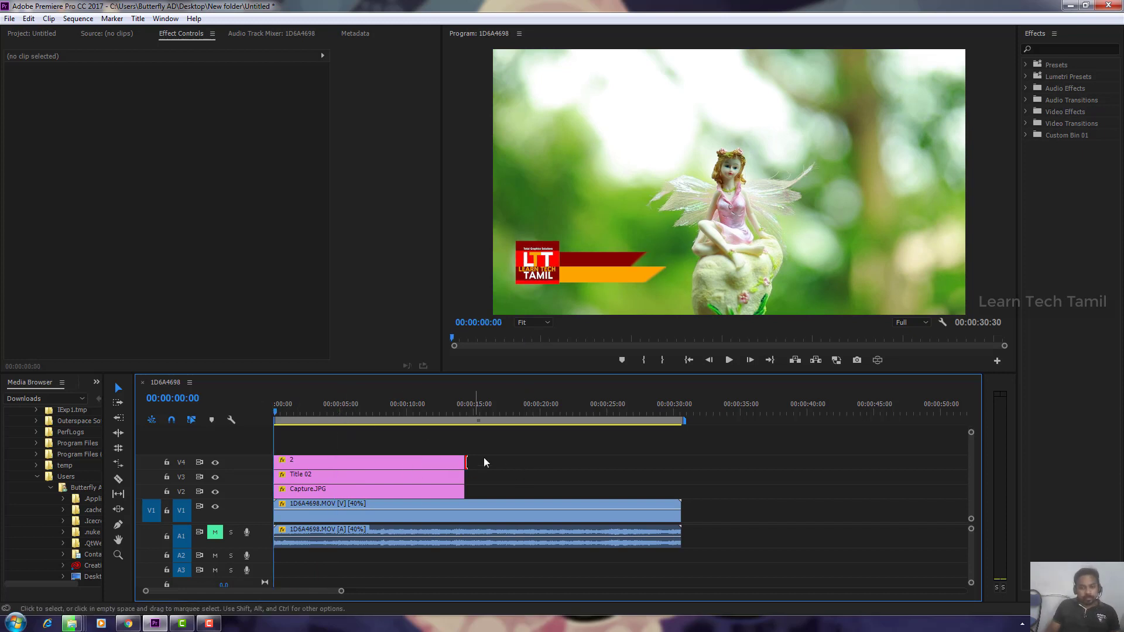
left_click(390, 407)
left_click(272, 407)
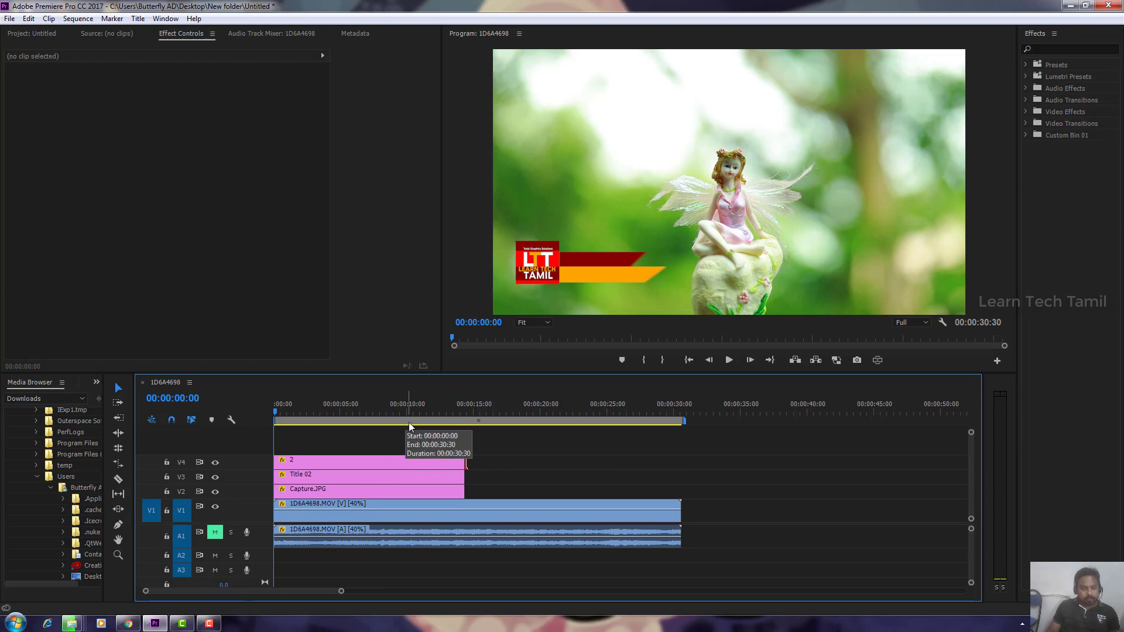
Create Title 04 and type 'LOWER THIRDS' on the red bar.
key("ctrl+t")
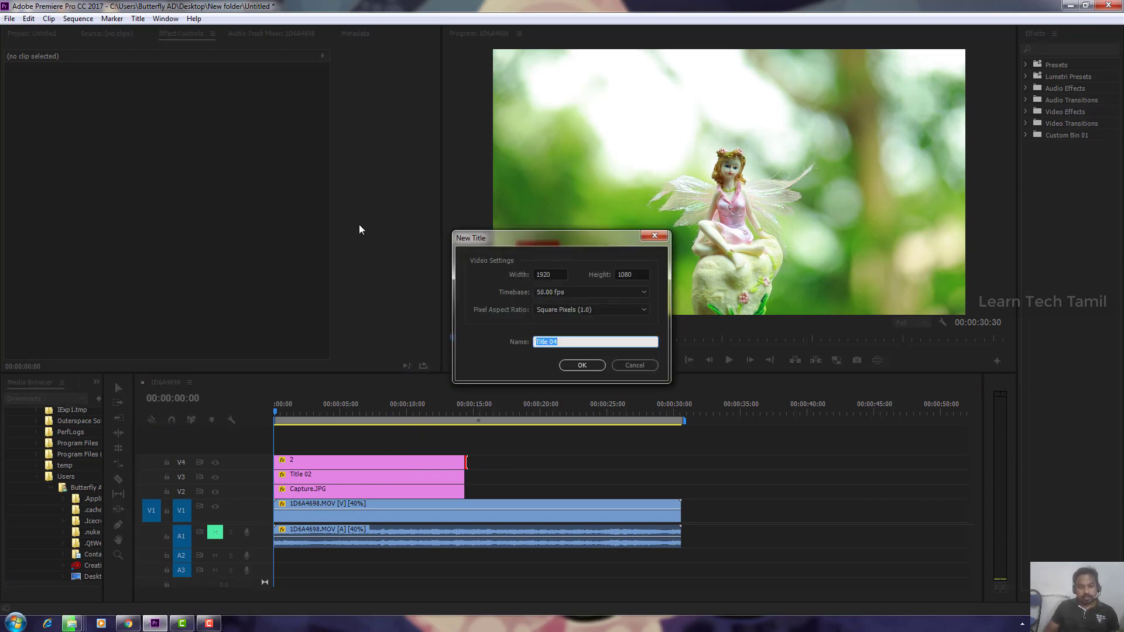
key("Return")
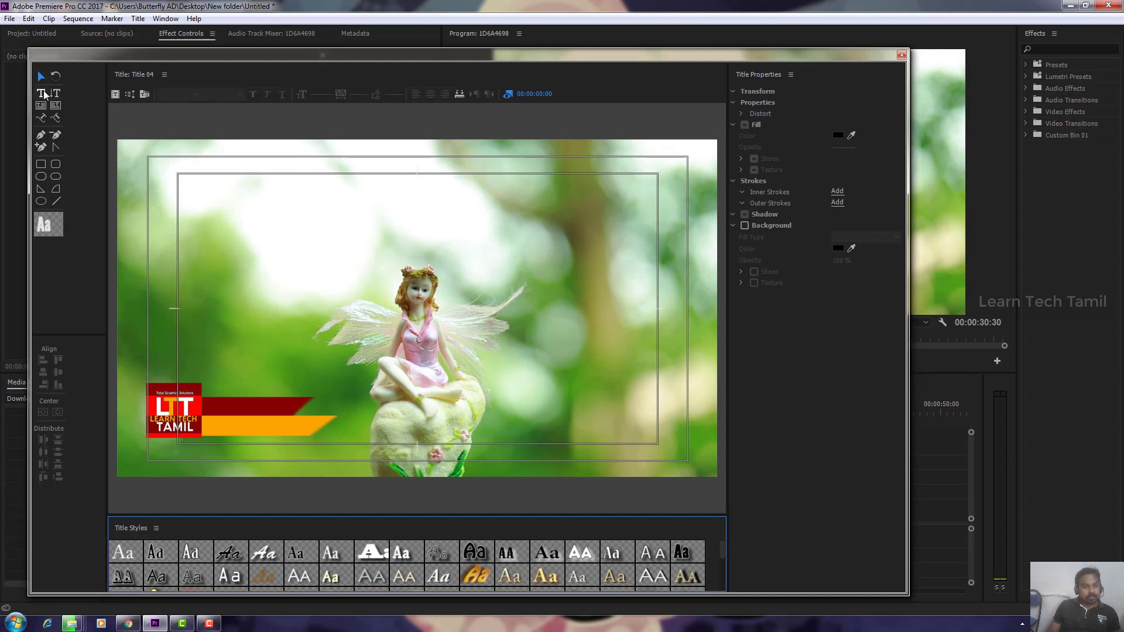
left_click(40, 92)
left_click(210, 402)
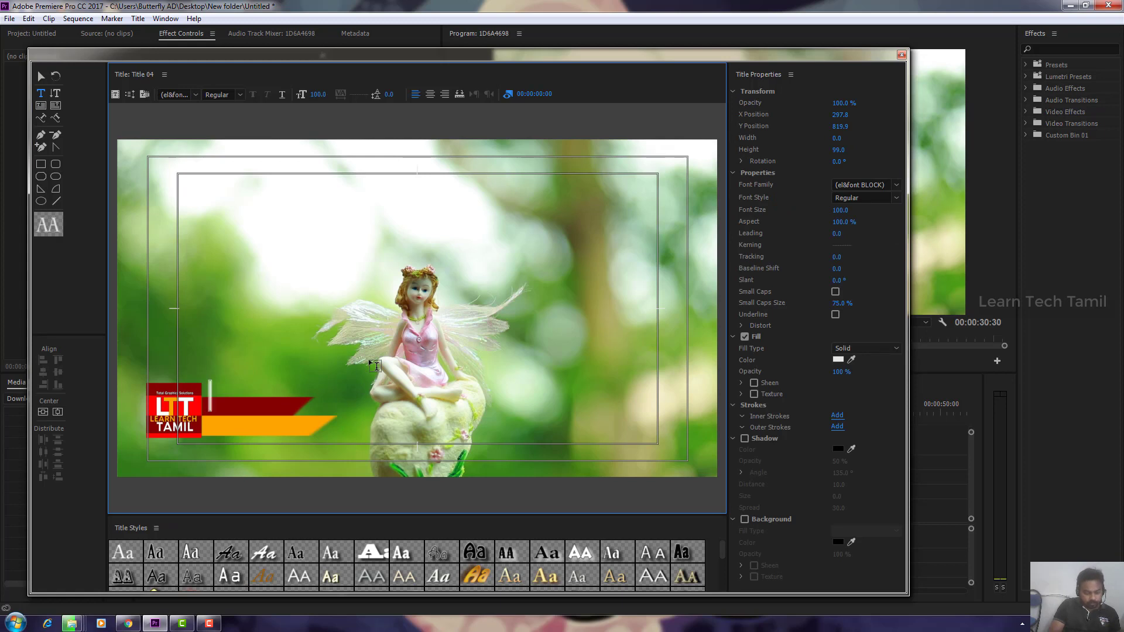
type("HOMER T")
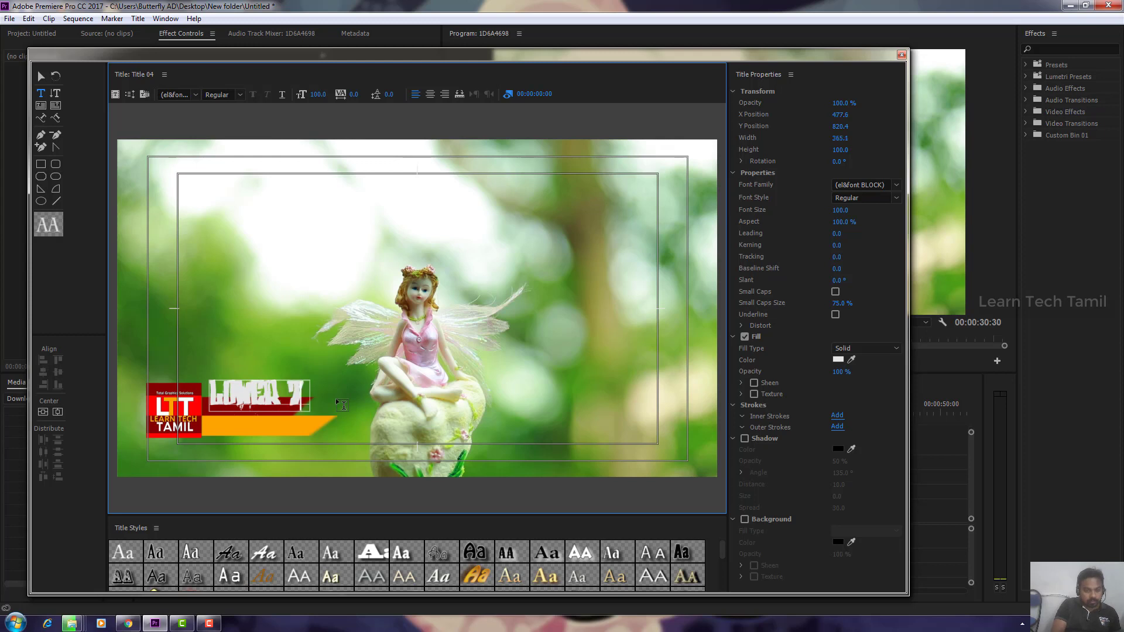
type("HI")
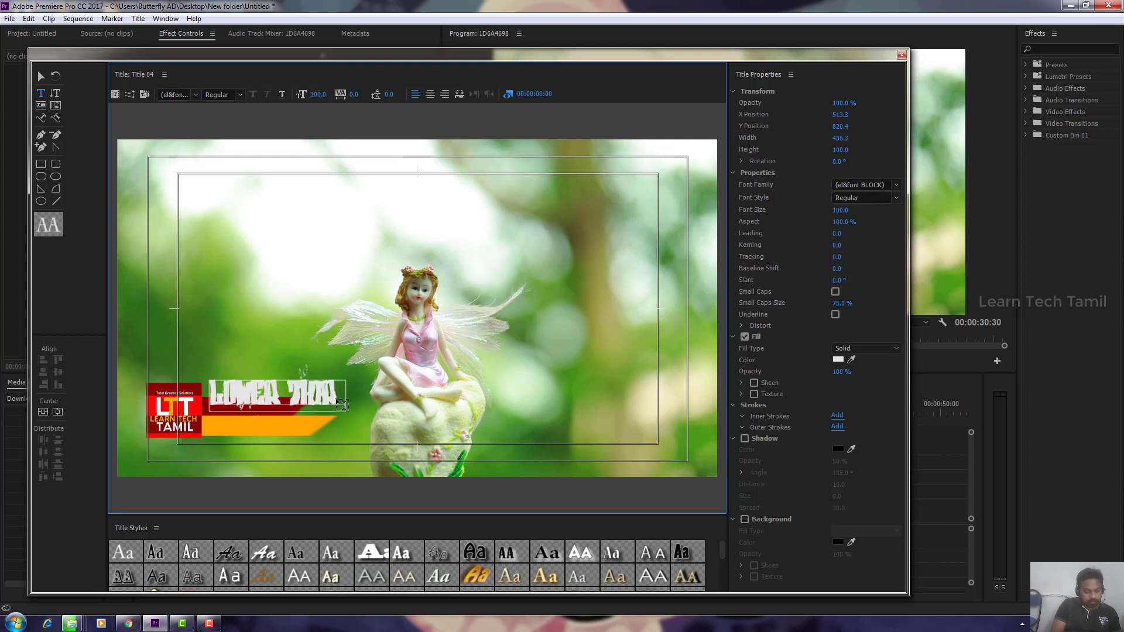
type("RDS")
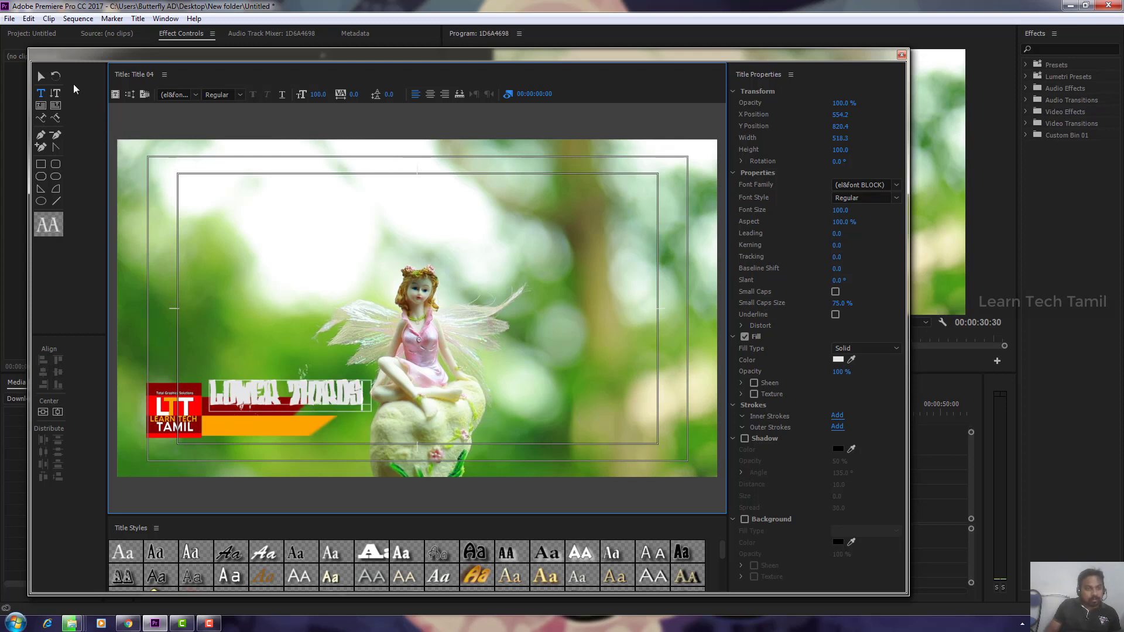
left_click(41, 76)
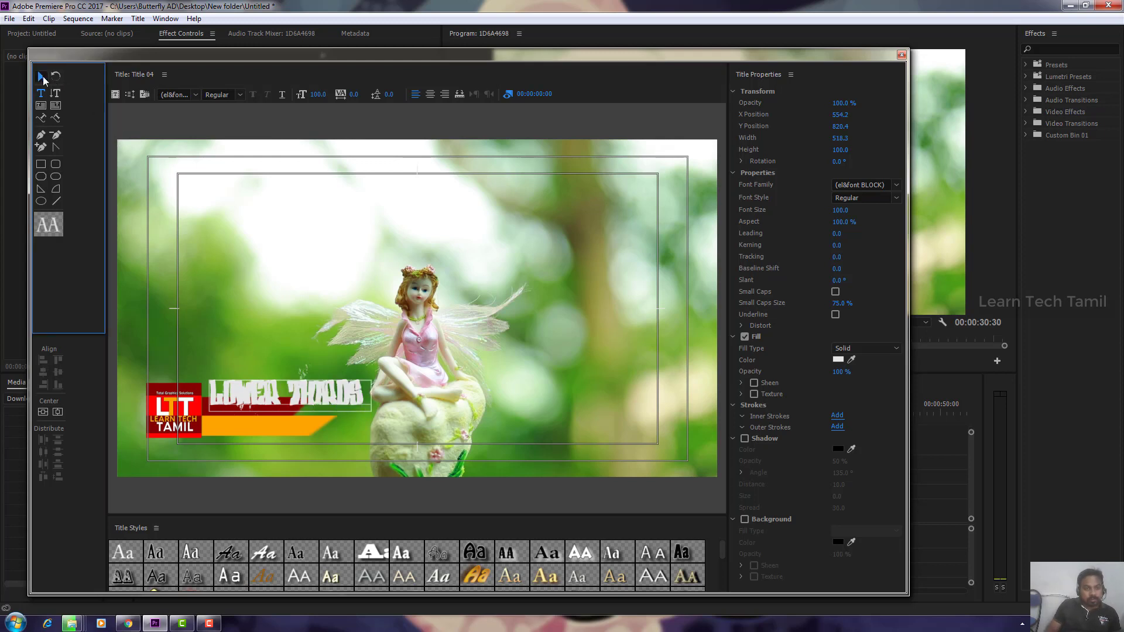
Give LOWER THIRDS a bold serif style with shadow at size 42, positioned on the red bar.
left_click(335, 555)
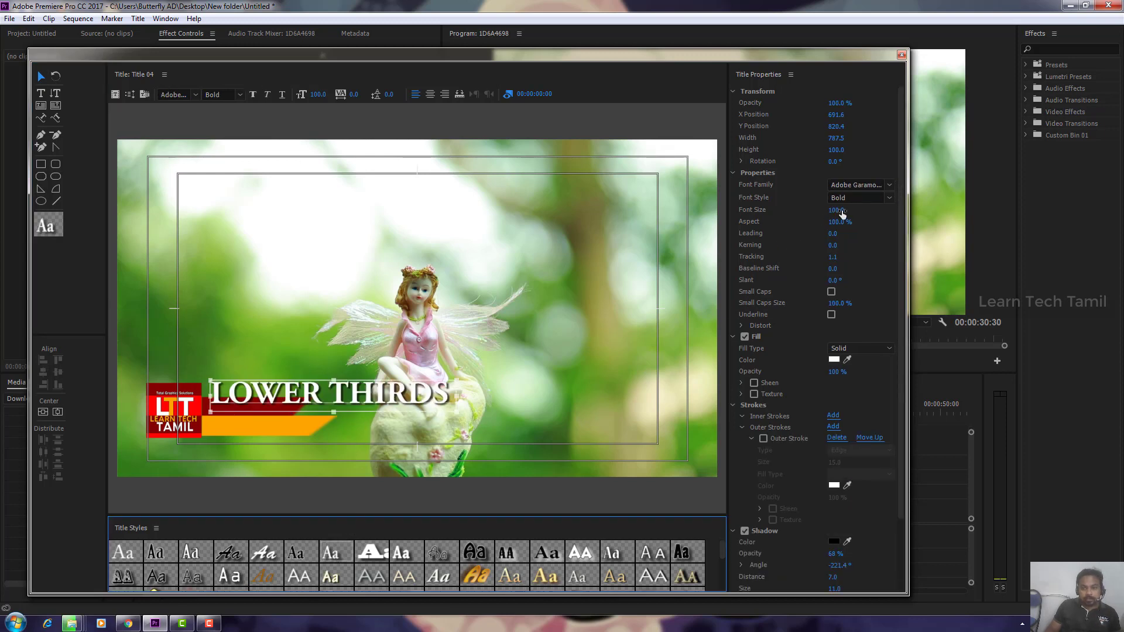
left_click_drag(842, 214, 809, 214)
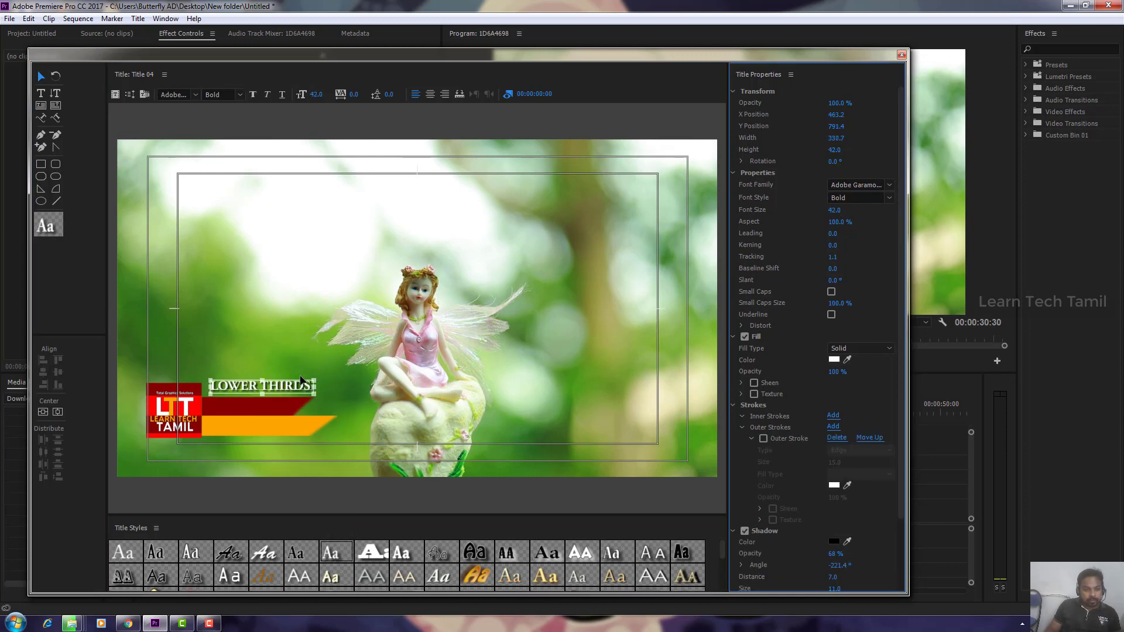
mouse_move(288, 386)
left_mouse_down()
mouse_move(282, 407)
mouse_move(300, 408)
left_mouse_up()
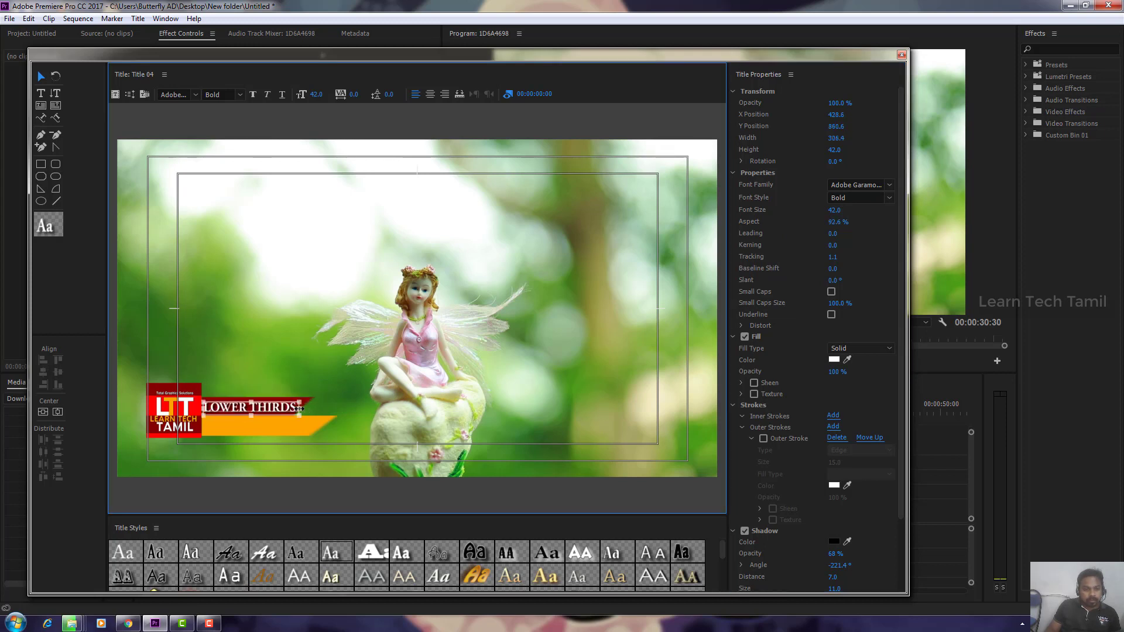
left_click(256, 362)
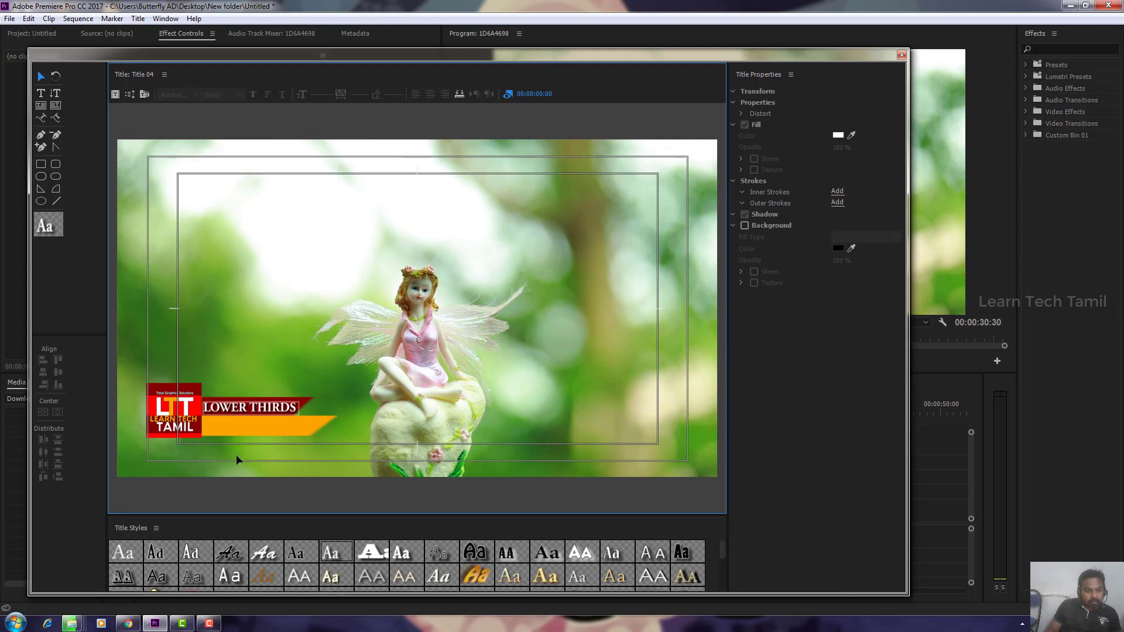
left_click(275, 410)
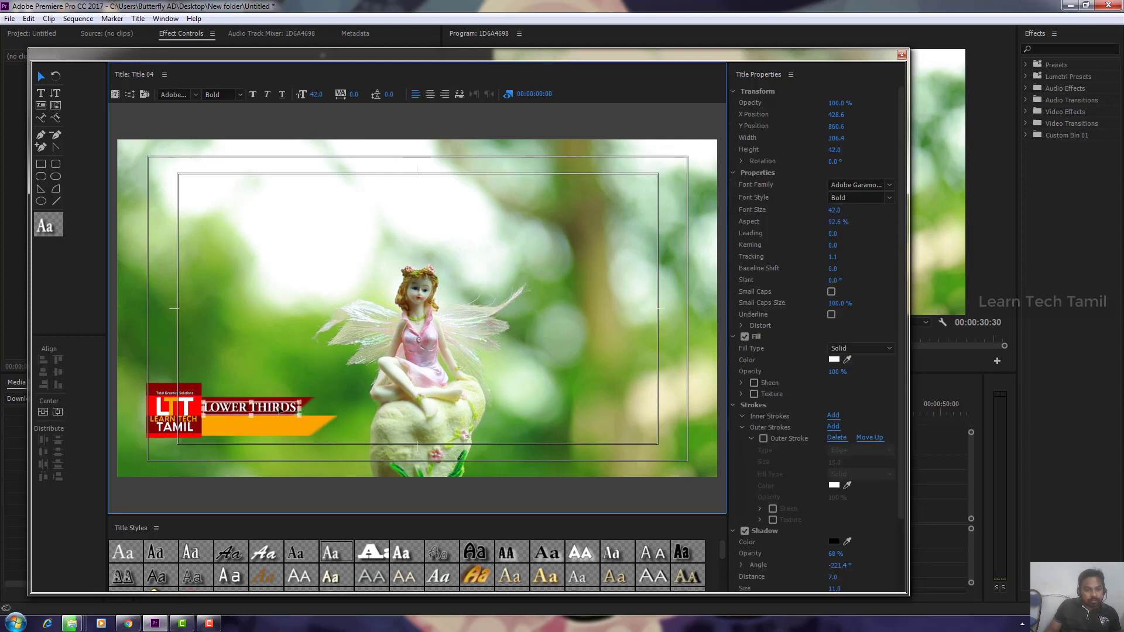
left_click(419, 345)
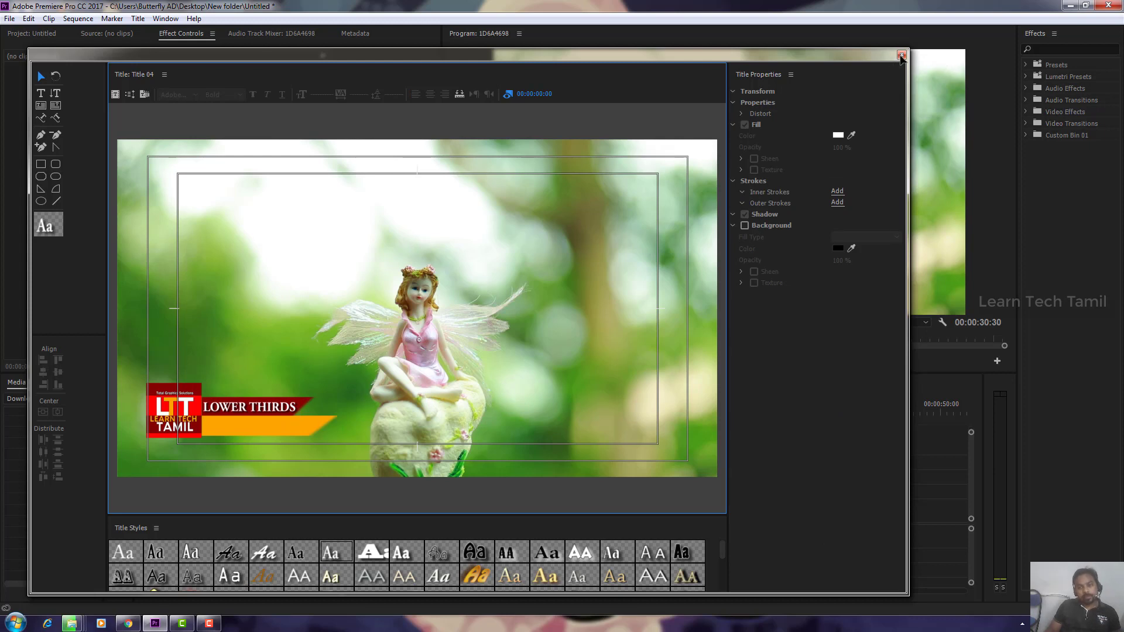
Save, close the Titler, and place Title 04 on new top track V5 at the start.
key("ctrl+s")
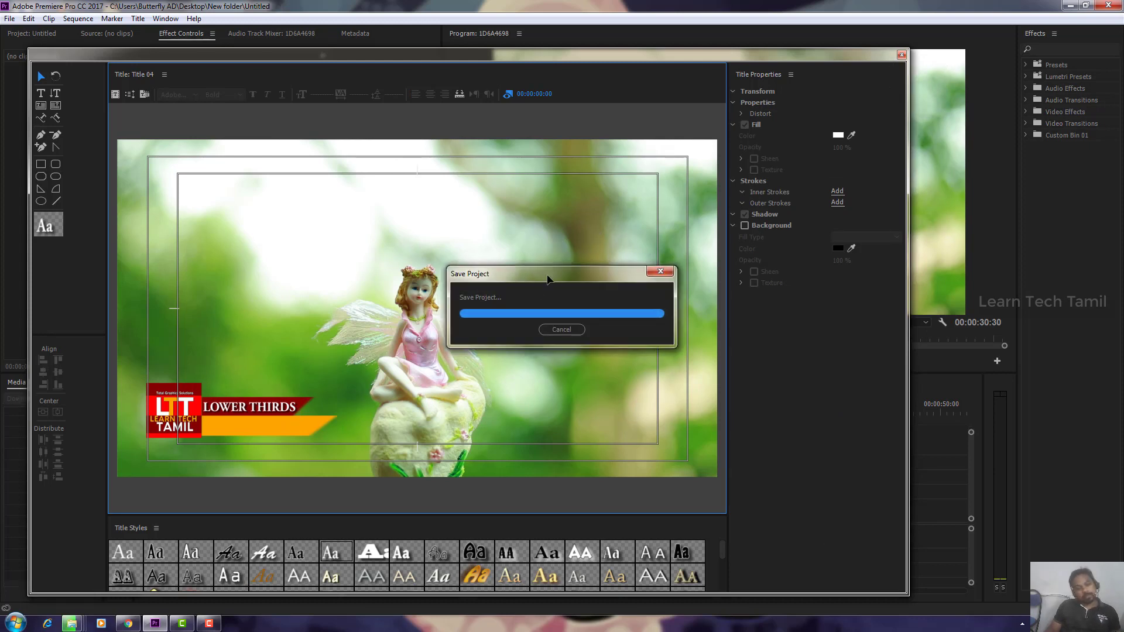
key("ctrl+w")
left_click(36, 34)
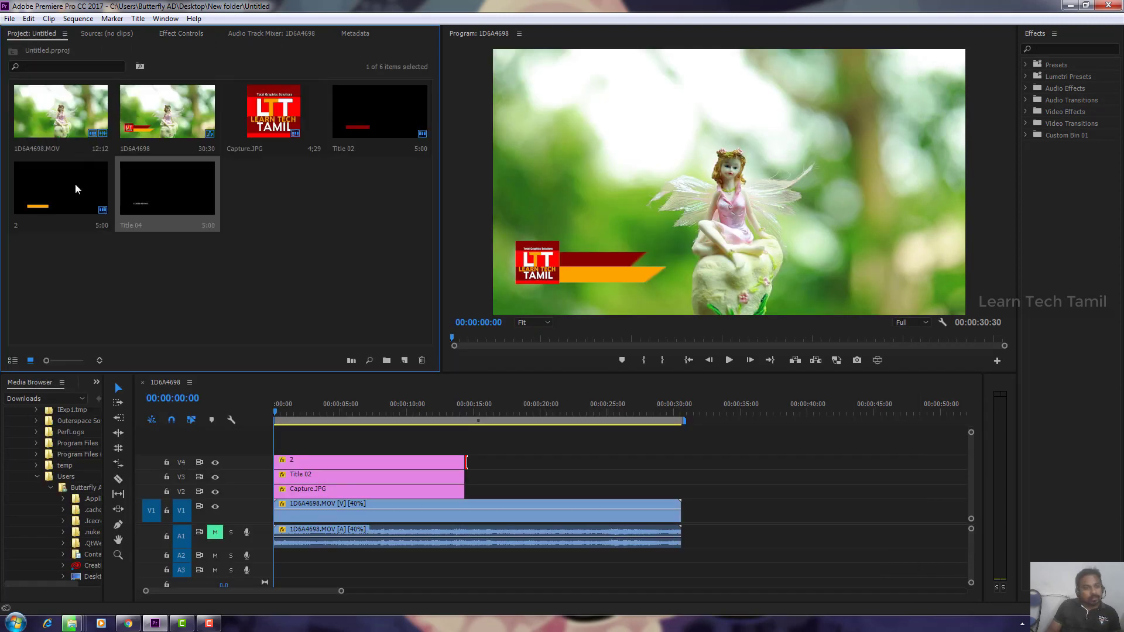
mouse_move(439, 427)
left_mouse_down()
mouse_move(439, 446)
mouse_move(464, 446)
left_mouse_up()
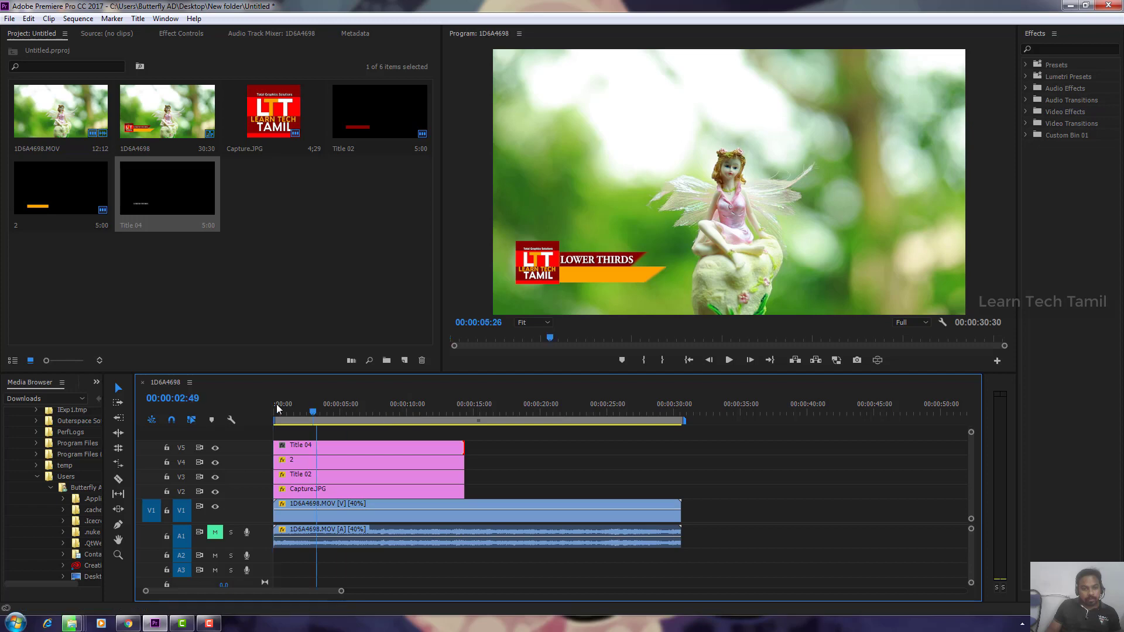
key("ctrl+t")
Create Title 05 and type 'HOW TO MAKE' as a text object.
key("Return")
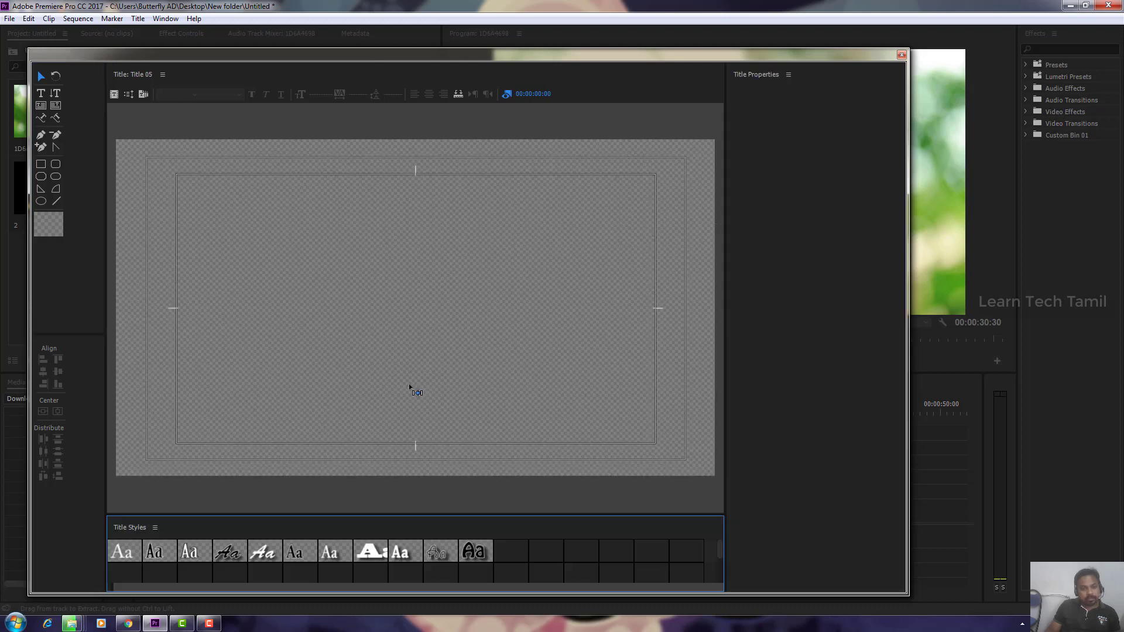
left_click(41, 94)
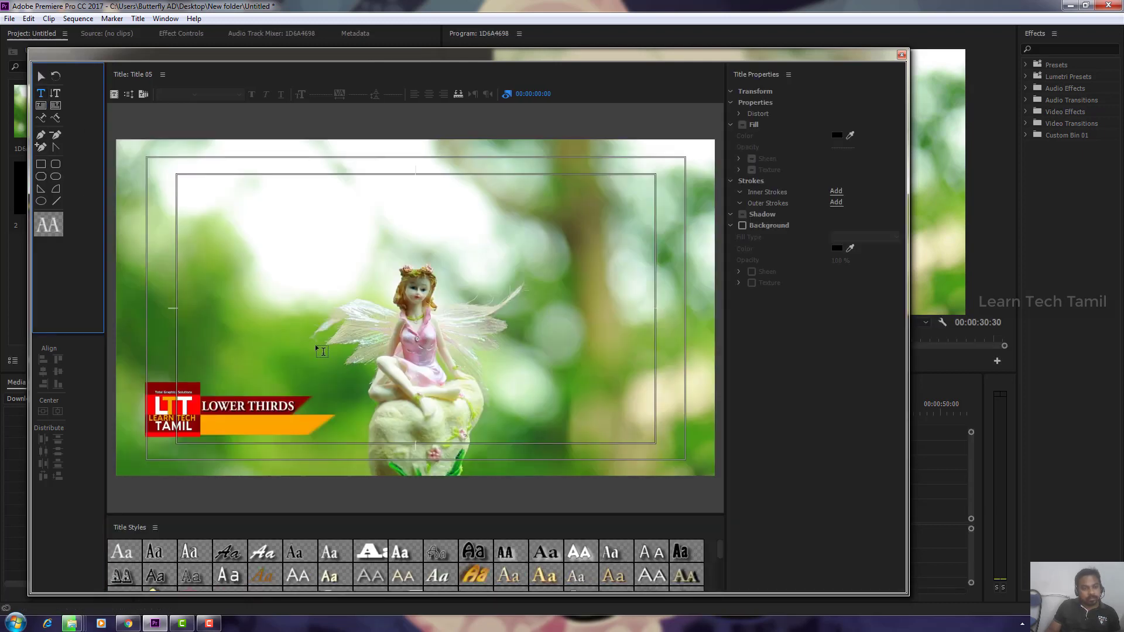
left_click(321, 346)
type("D")
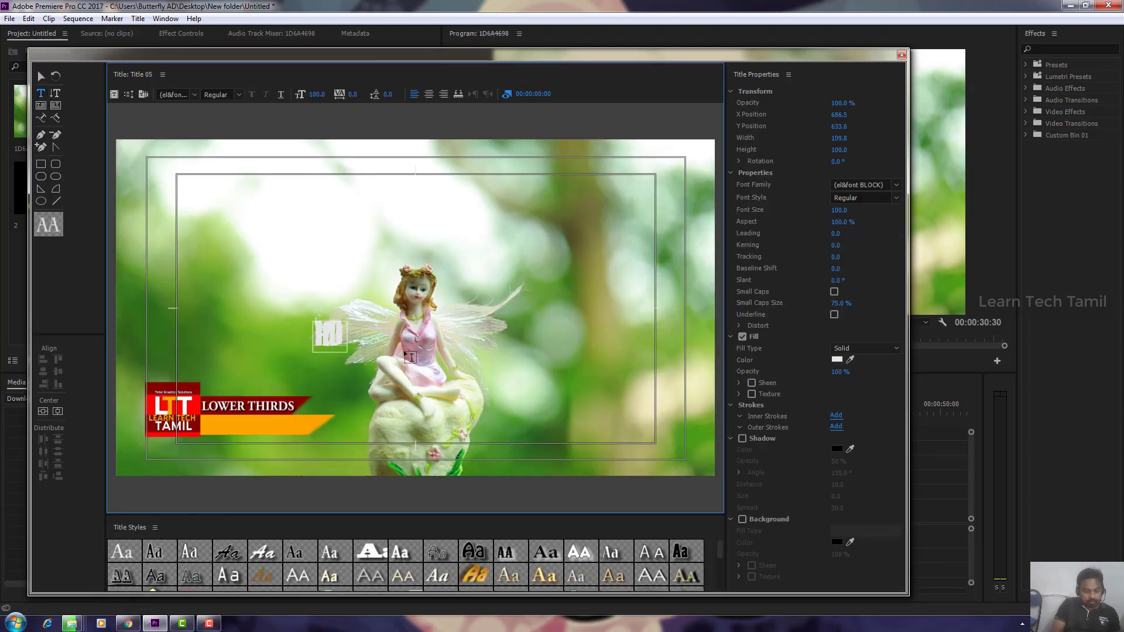
type(" VI")
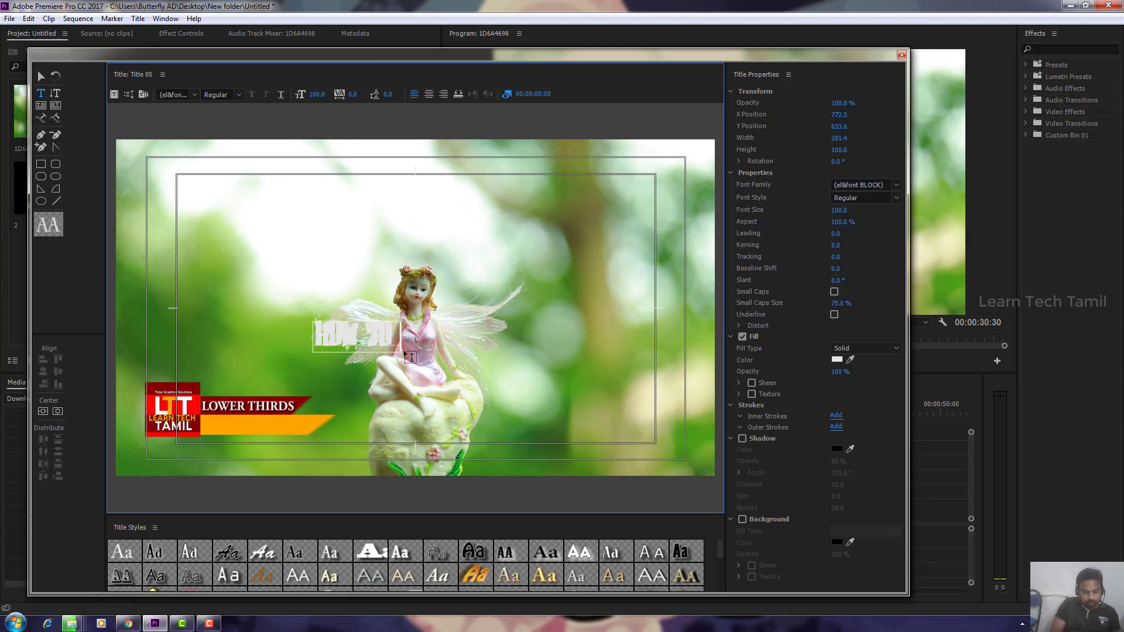
type("DEOKE")
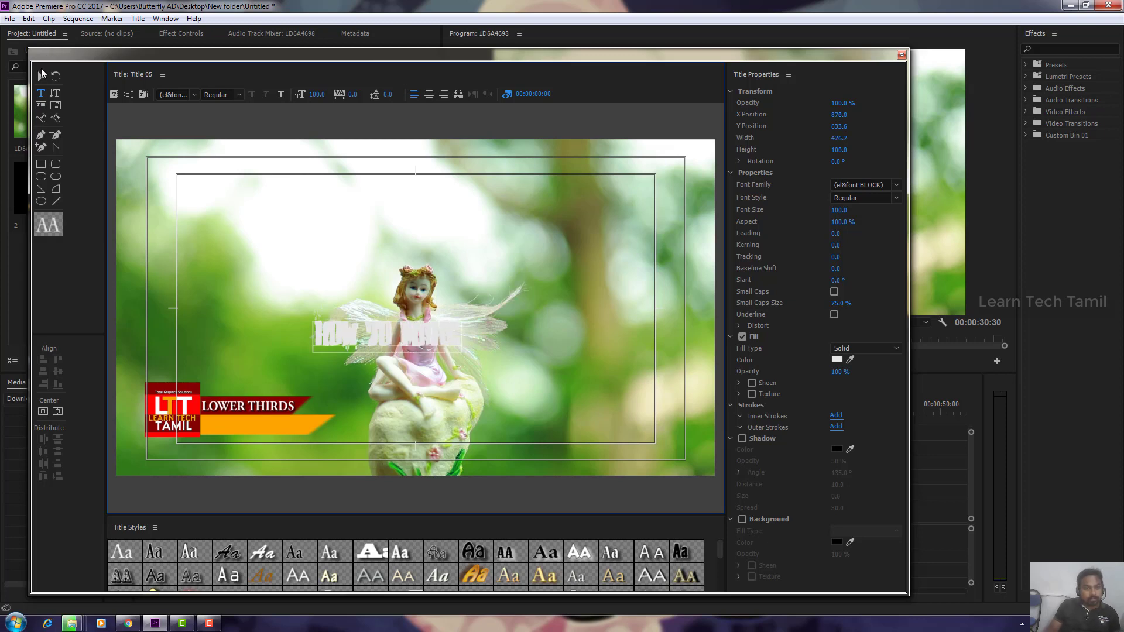
left_click(42, 76)
Give HOW TO MAKE a bold serif style with shadow at size 56.1, placed on the orange bar.
left_click(338, 555)
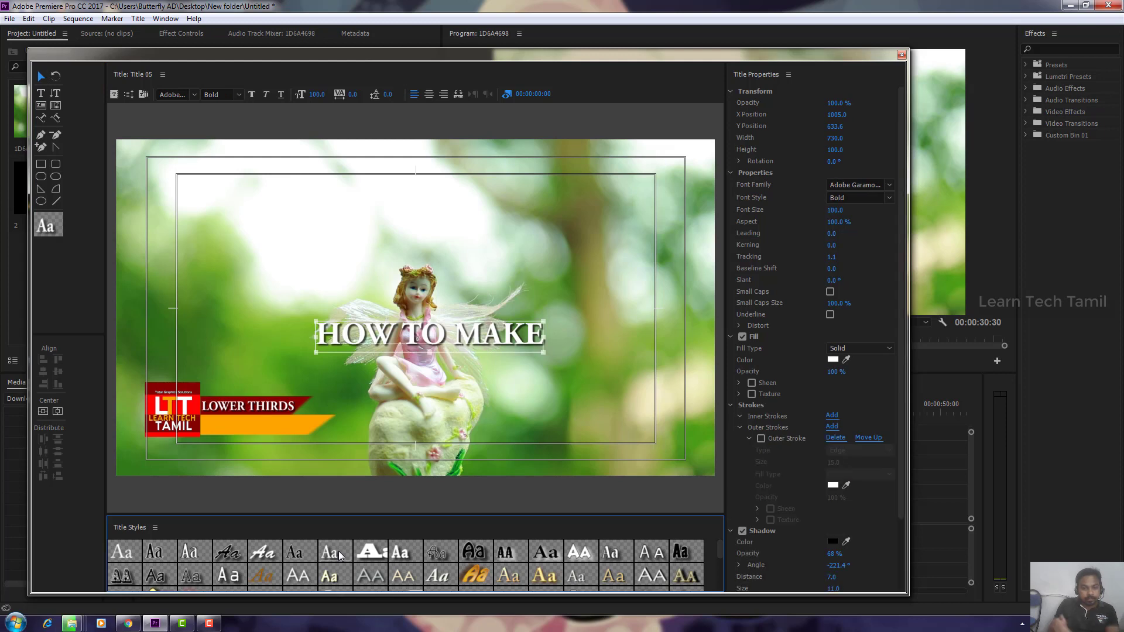
mouse_move(501, 321)
left_mouse_down()
mouse_move(372, 420)
mouse_move(390, 414)
left_mouse_up()
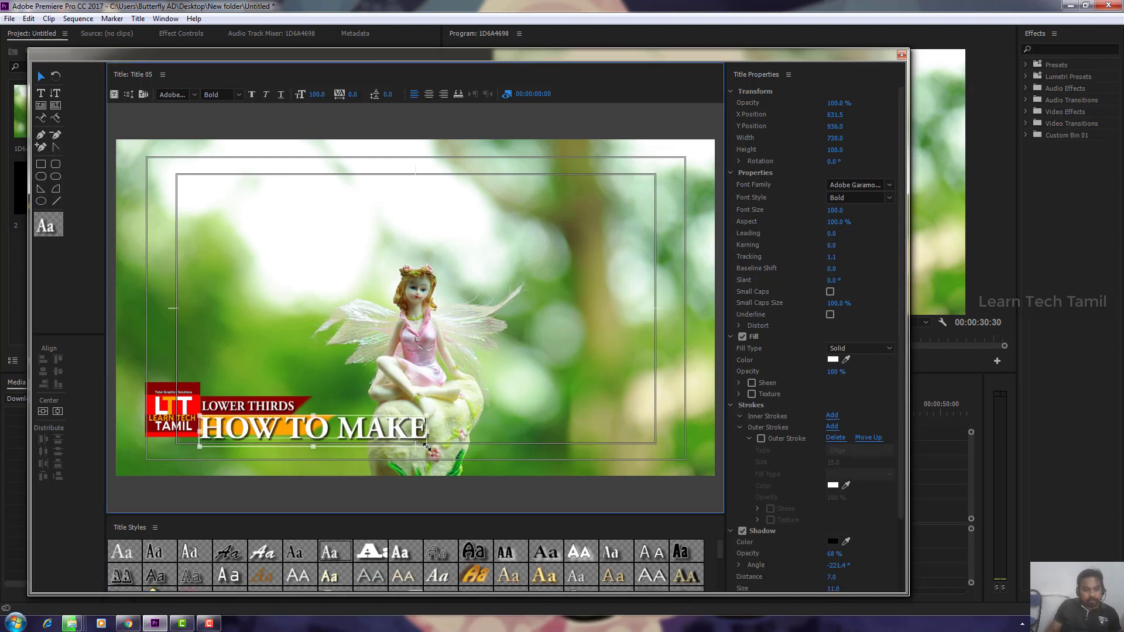
mouse_move(426, 447)
left_mouse_down()
mouse_move(310, 425)
mouse_move(254, 432)
mouse_move(273, 430)
left_mouse_up()
left_click(401, 416)
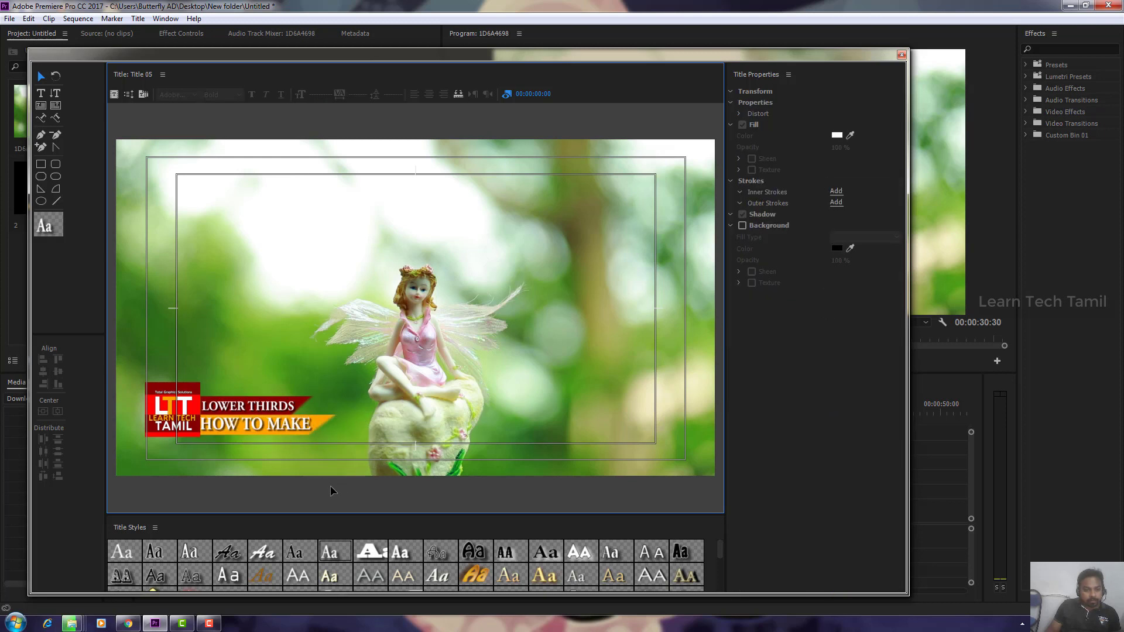
left_click(287, 432)
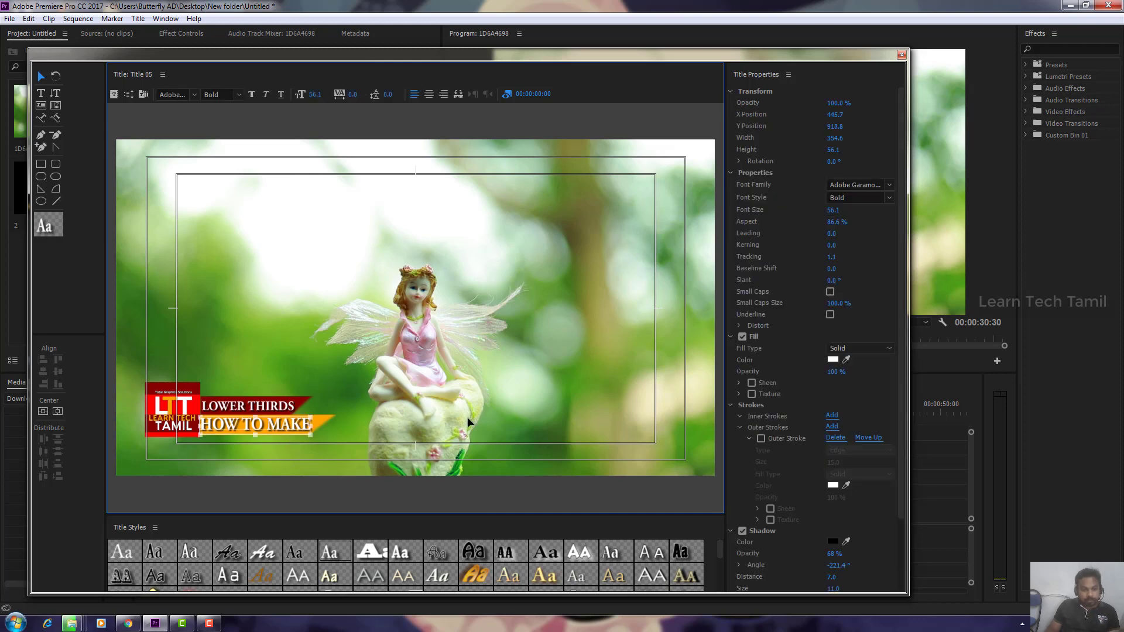
left_click(474, 410)
left_click(304, 434)
left_click(466, 394)
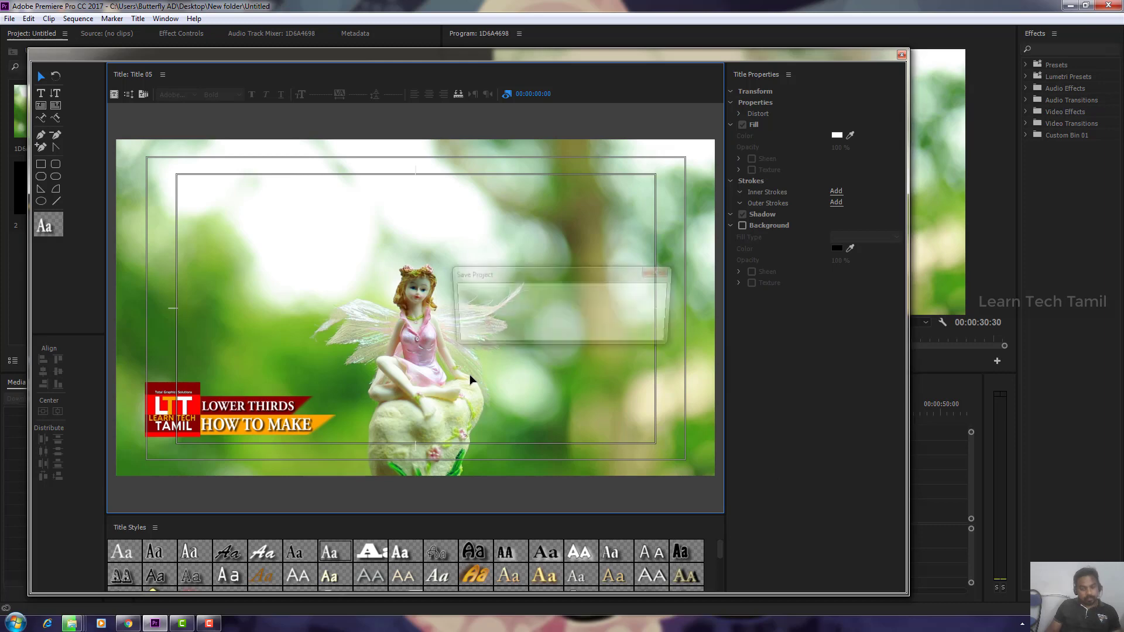
Close the Titler and drop Title 05 onto new track V6 at the sequence start.
left_click(901, 56)
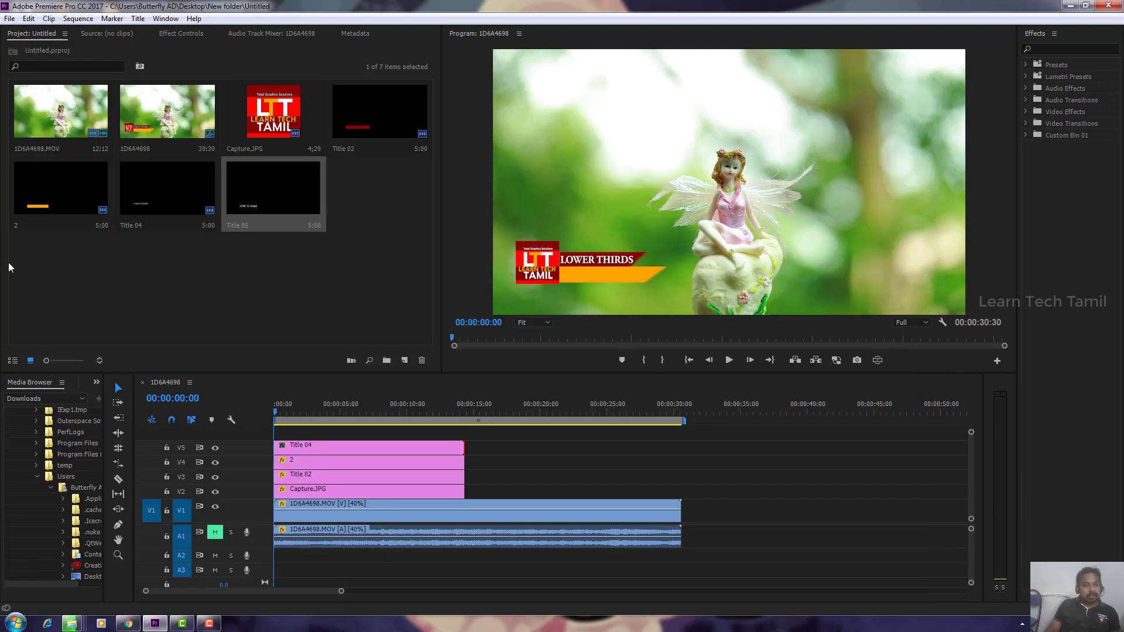
mouse_move(282, 222)
left_mouse_down()
mouse_move(349, 439)
mouse_move(284, 434)
mouse_move(464, 431)
left_mouse_up()
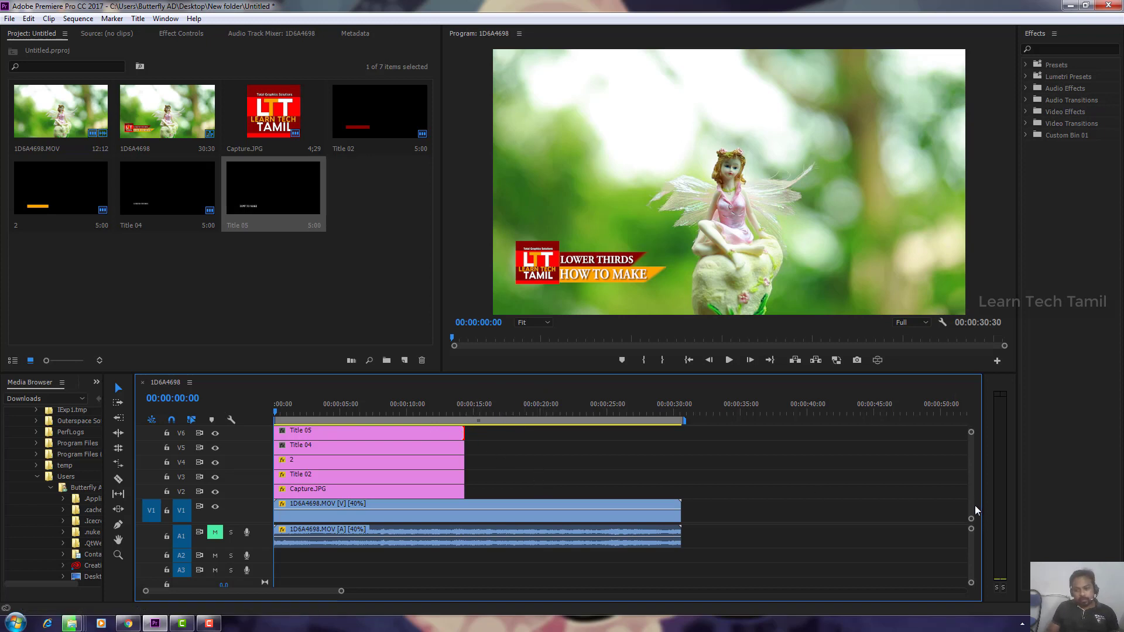
scroll(971, 500, "up", 1)
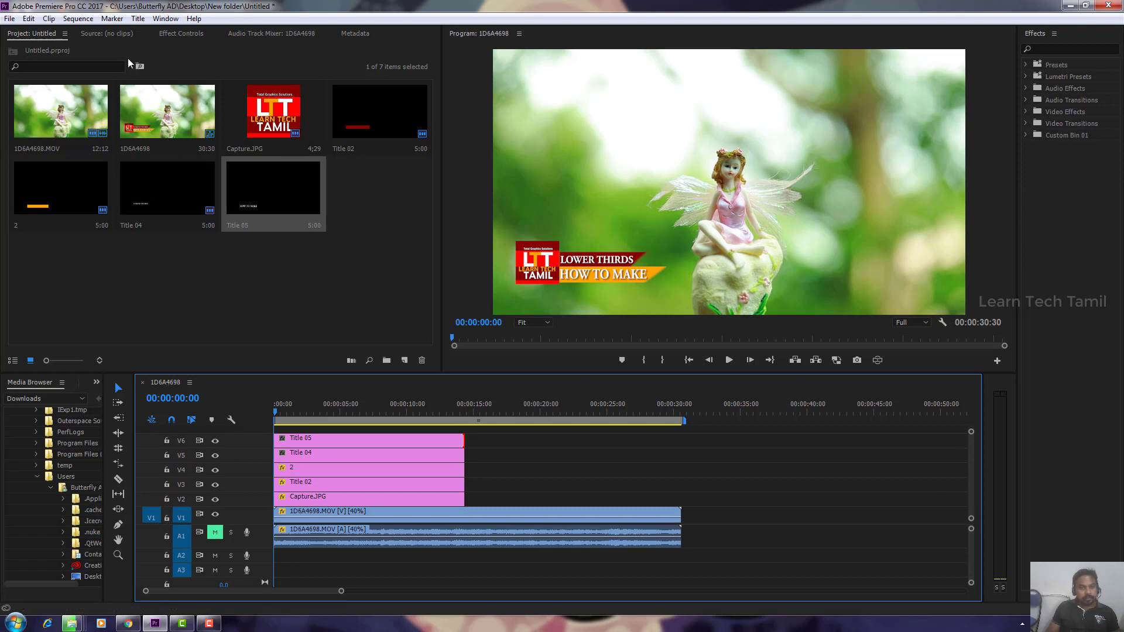
Create Title 06 with a thin, tall orange rectangle at the logo's left edge.
key("ctrl+t")
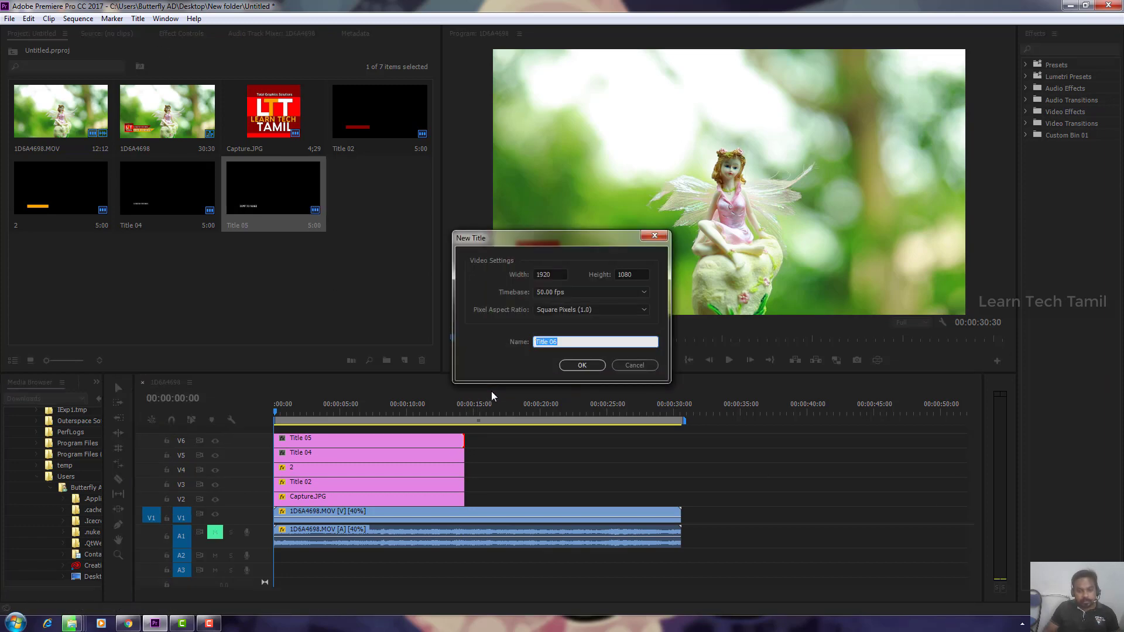
key("Return")
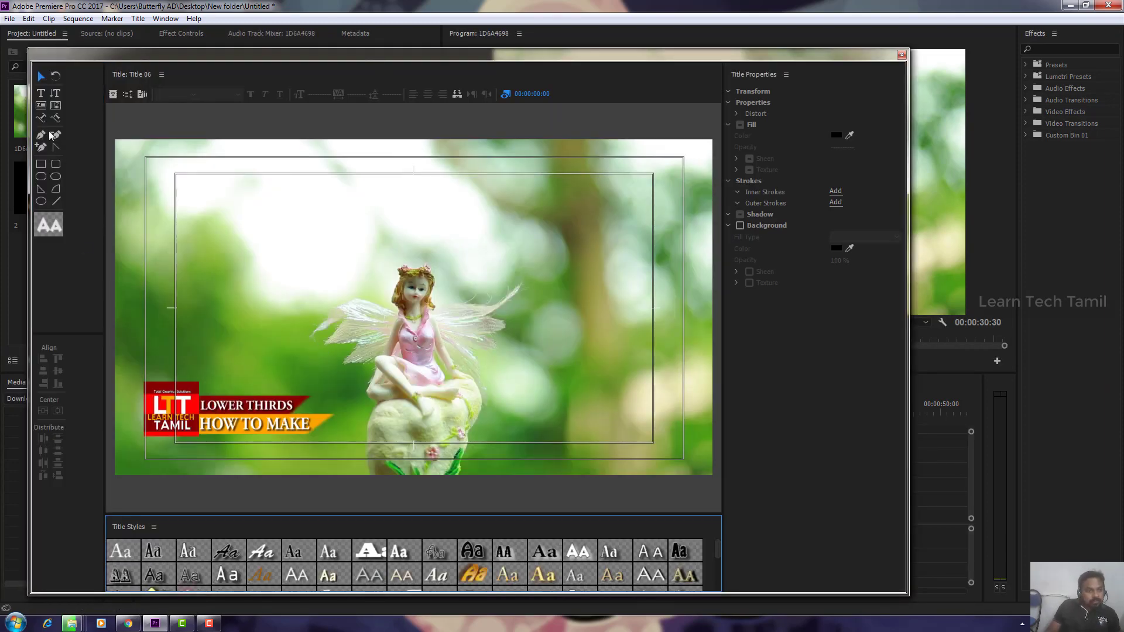
left_click(40, 165)
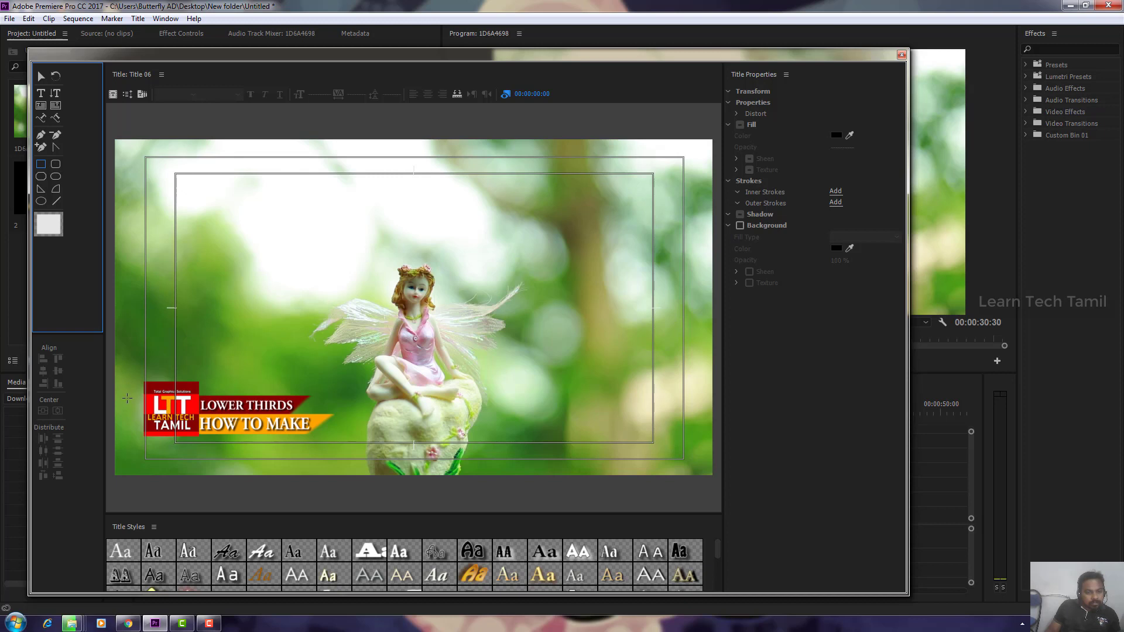
left_click_drag(127, 398, 194, 437)
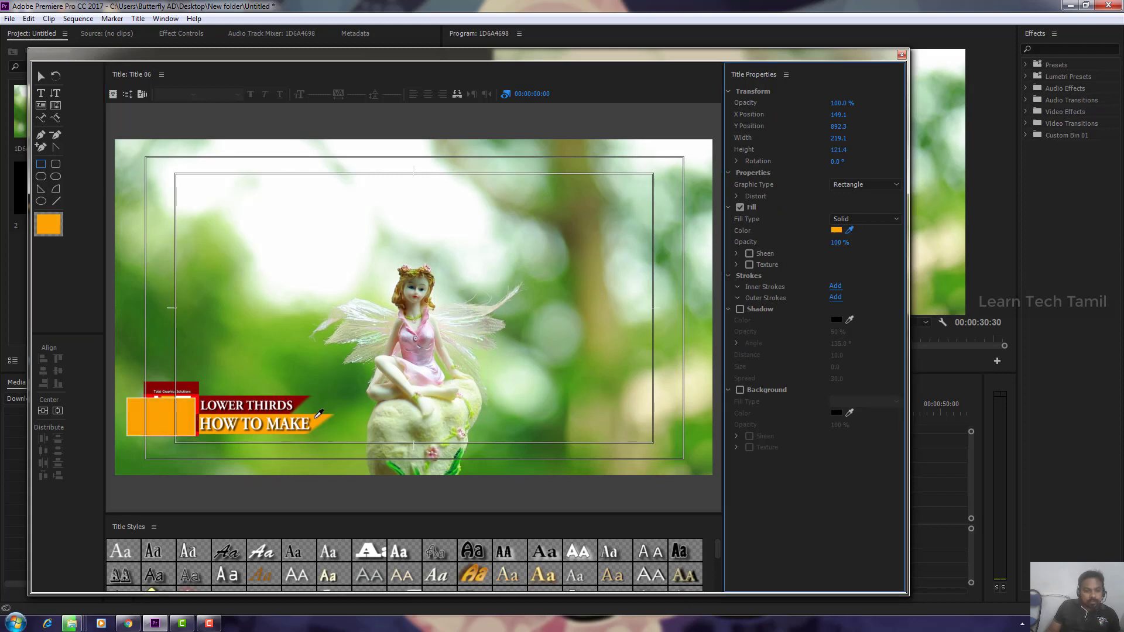
left_click(41, 76)
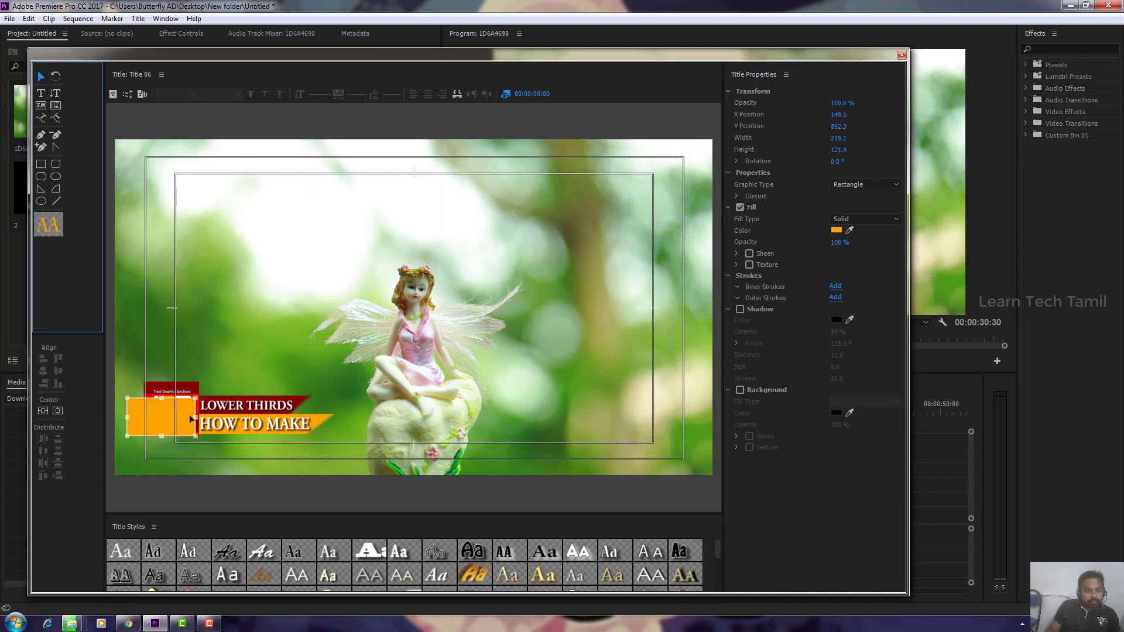
left_click_drag(197, 418, 145, 419)
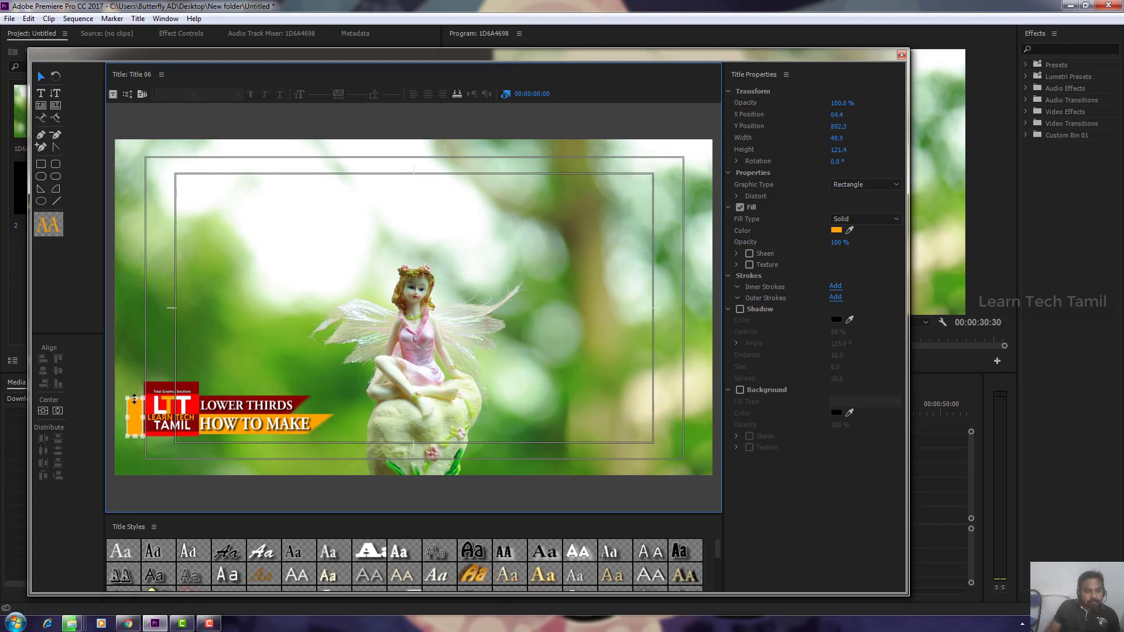
mouse_move(134, 398)
left_mouse_down()
mouse_move(136, 385)
mouse_move(117, 410)
left_mouse_up()
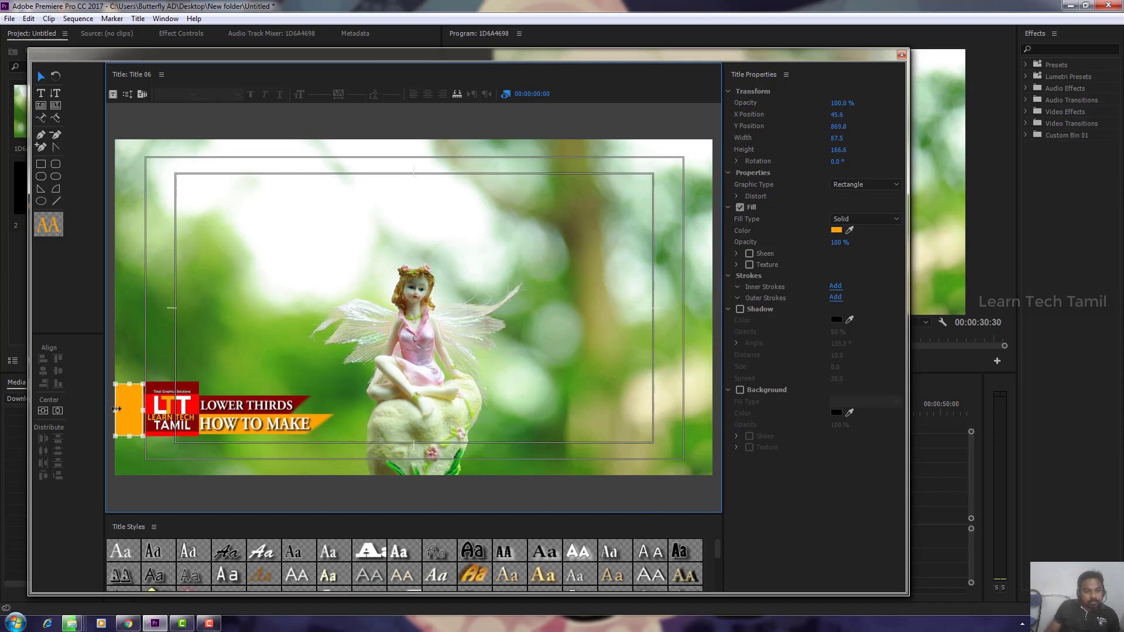
left_click(242, 364)
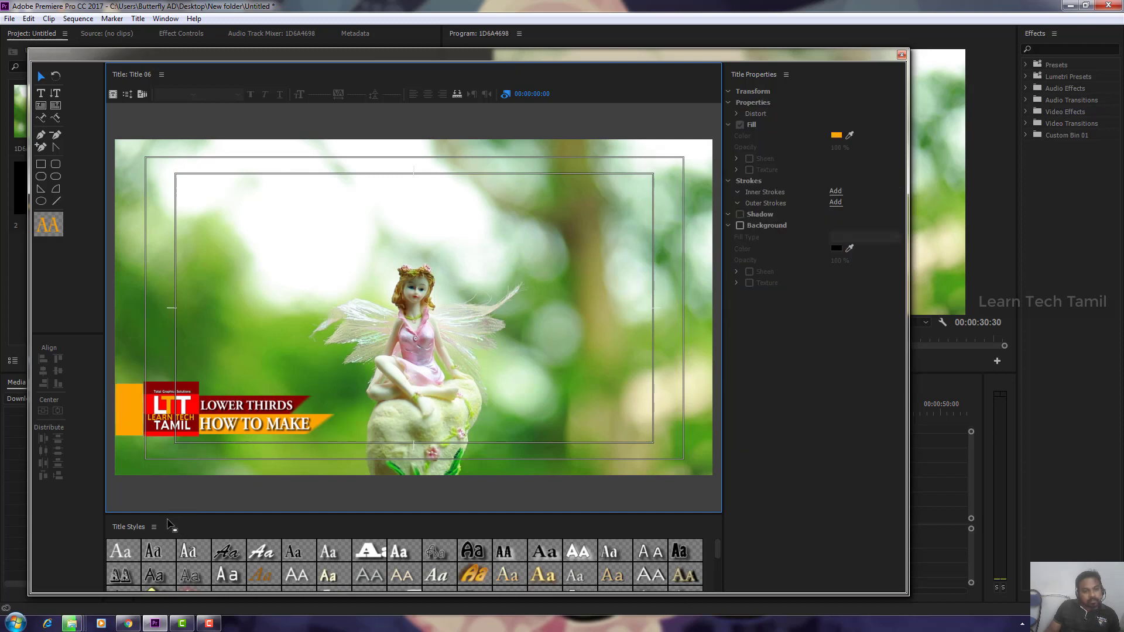
Place Title 06 on track V7 at 0:00 and extend it to match the other titles.
left_click(902, 55)
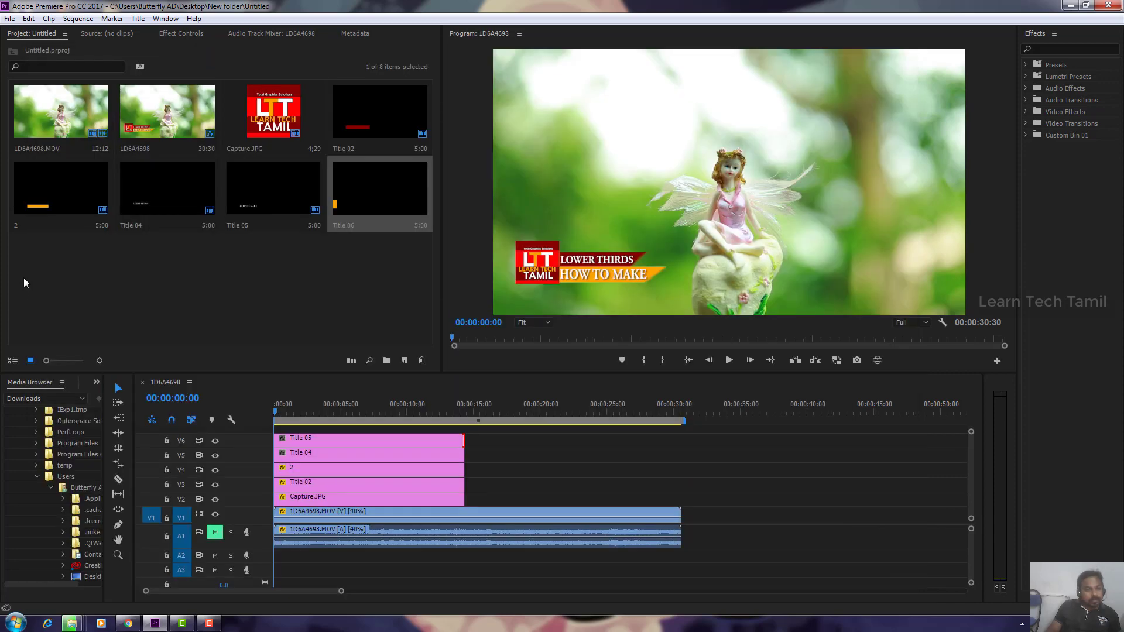
left_click_drag(371, 216, 324, 428)
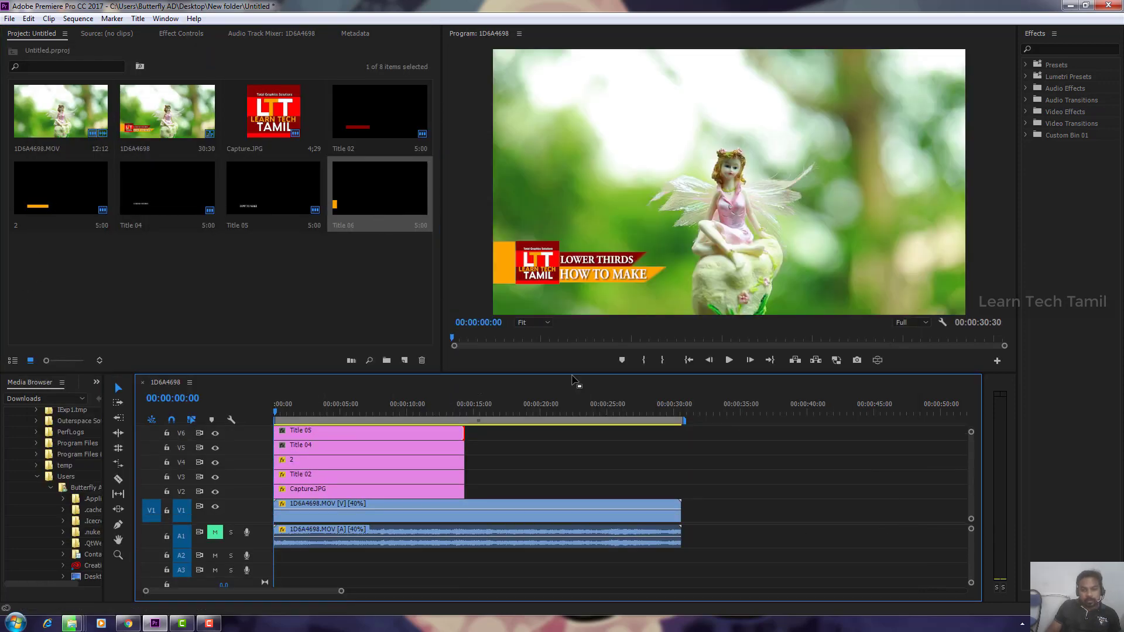
left_click_drag(572, 372, 572, 344)
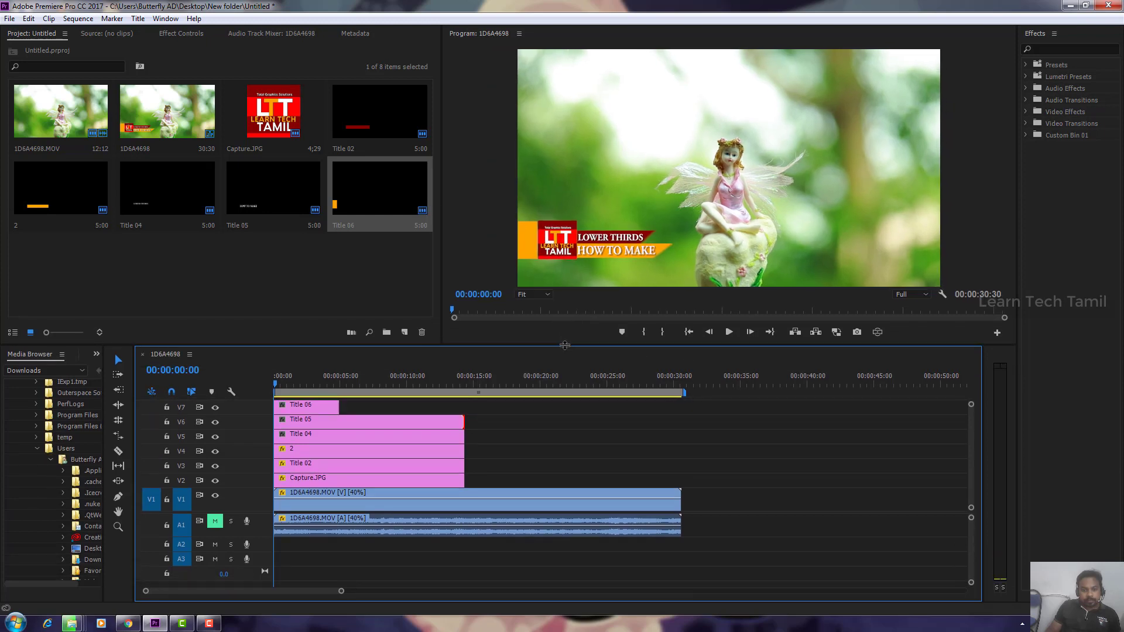
left_click_drag(339, 405, 465, 404)
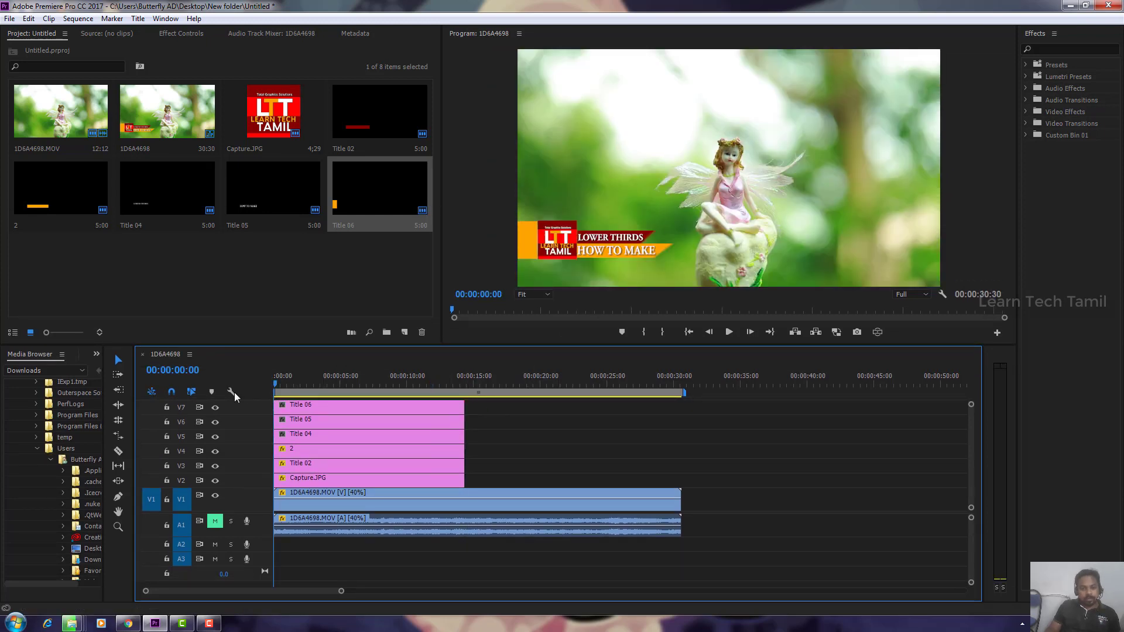
Preview the sequence, then select all title clips on V2 through V7.
key("space")
key("space")
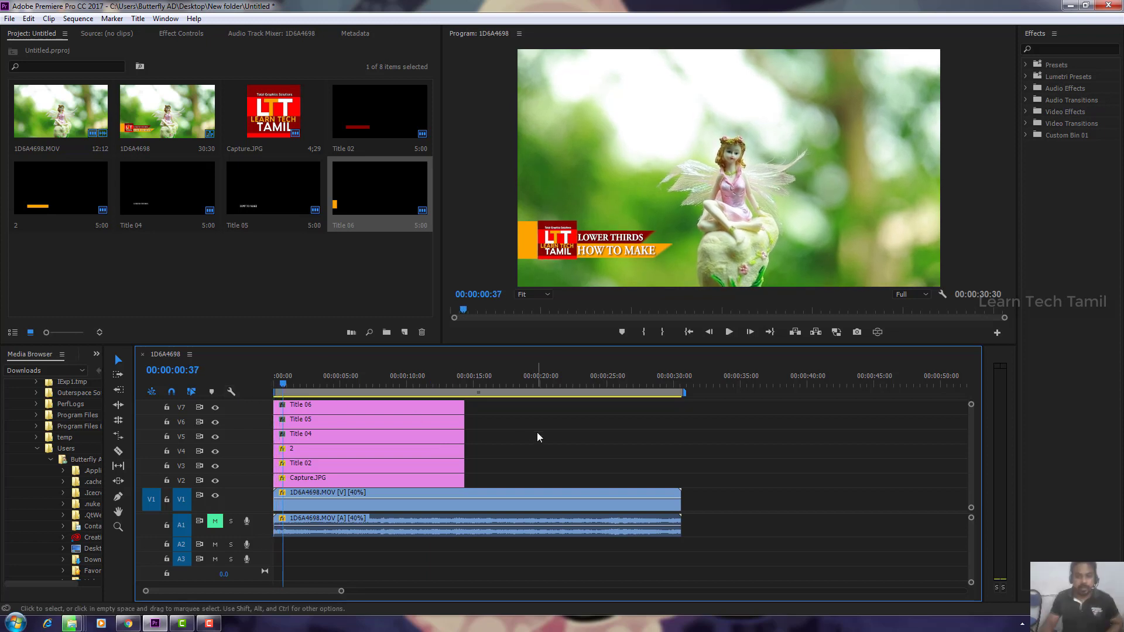
left_click_drag(310, 377, 276, 378)
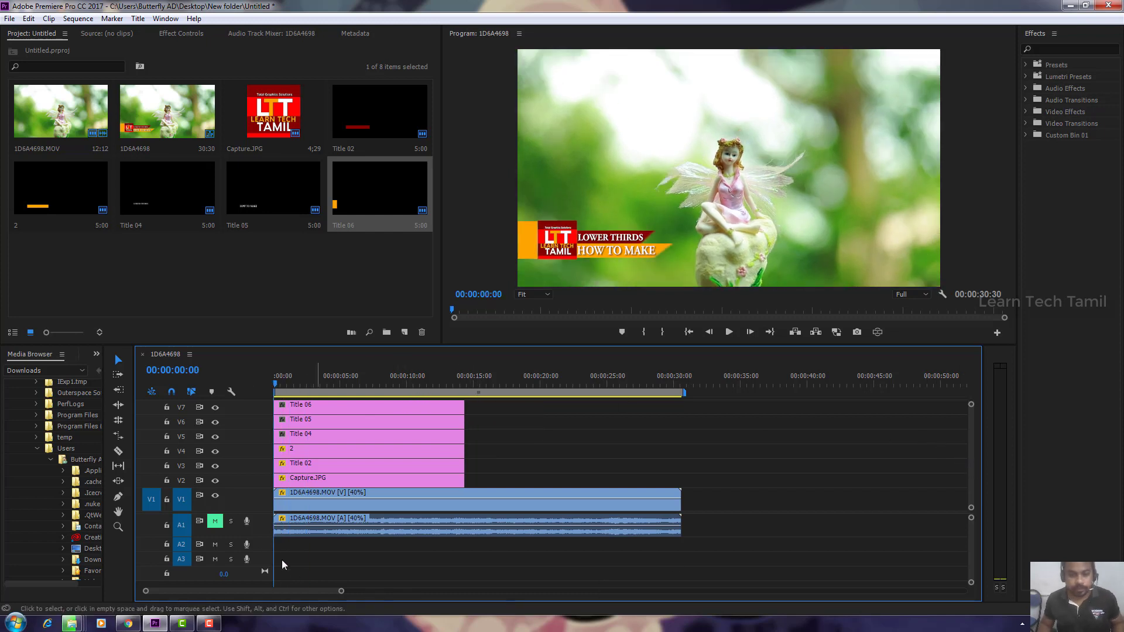
left_click_drag(262, 519, 262, 543)
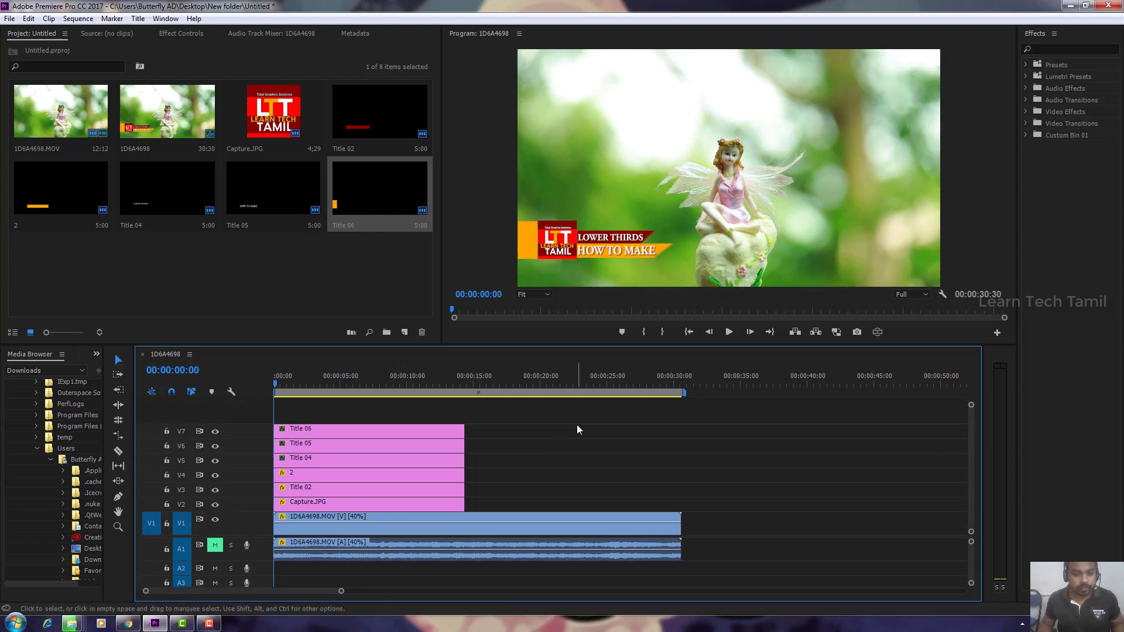
left_click_drag(534, 420, 450, 504)
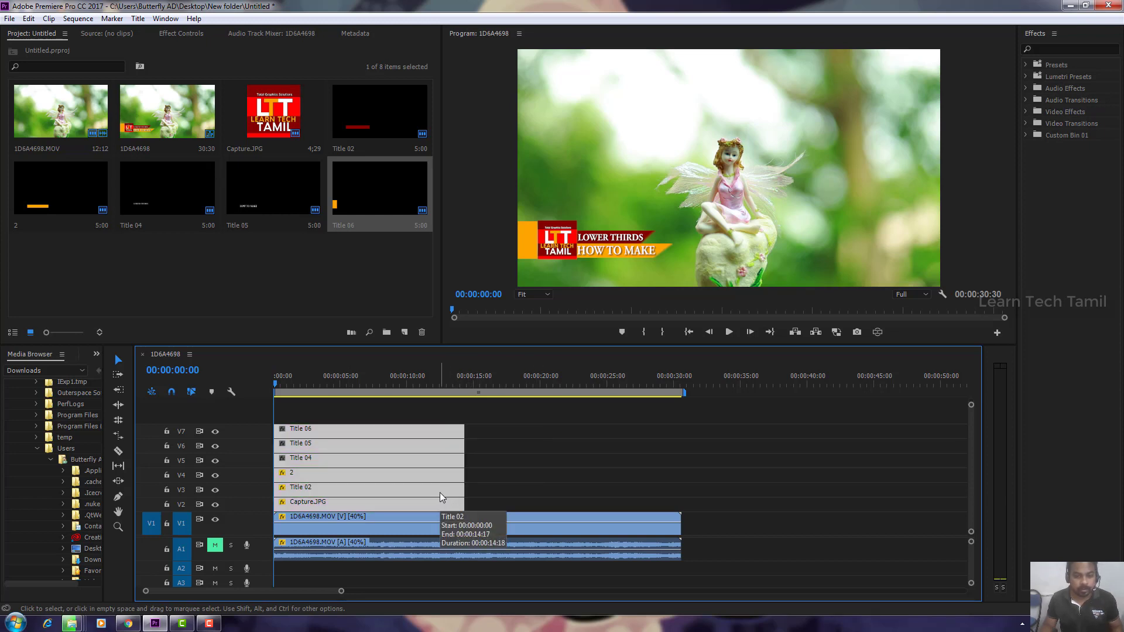
Nest the selected logo and title clips into one sequence named 'Merge Footage 1'.
right_click(440, 493)
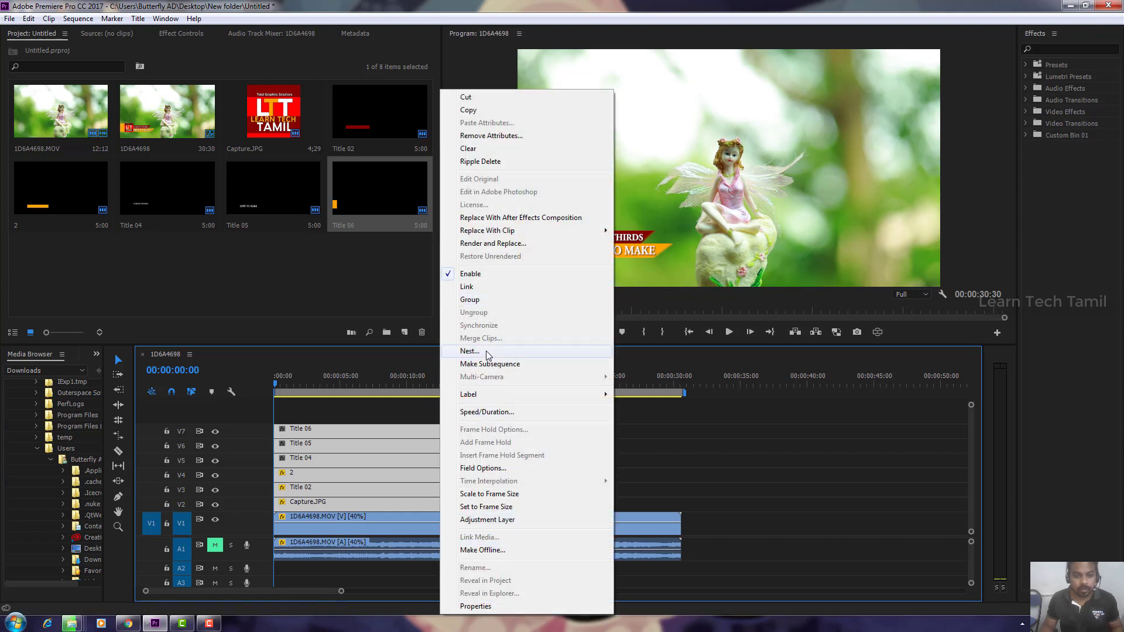
left_click(487, 353)
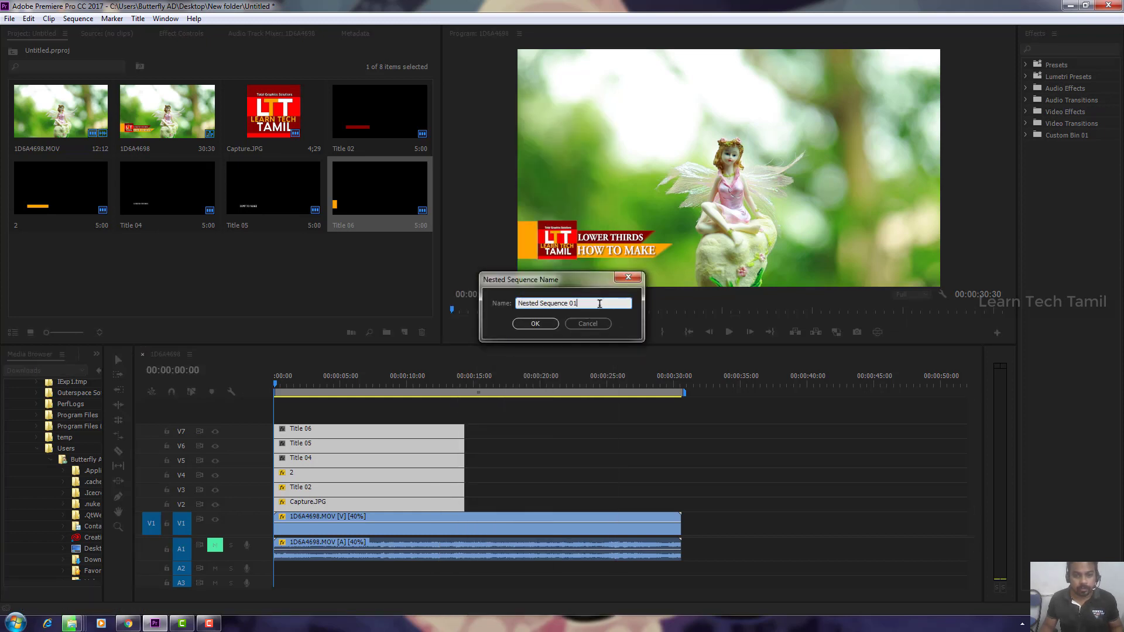
type("Mer")
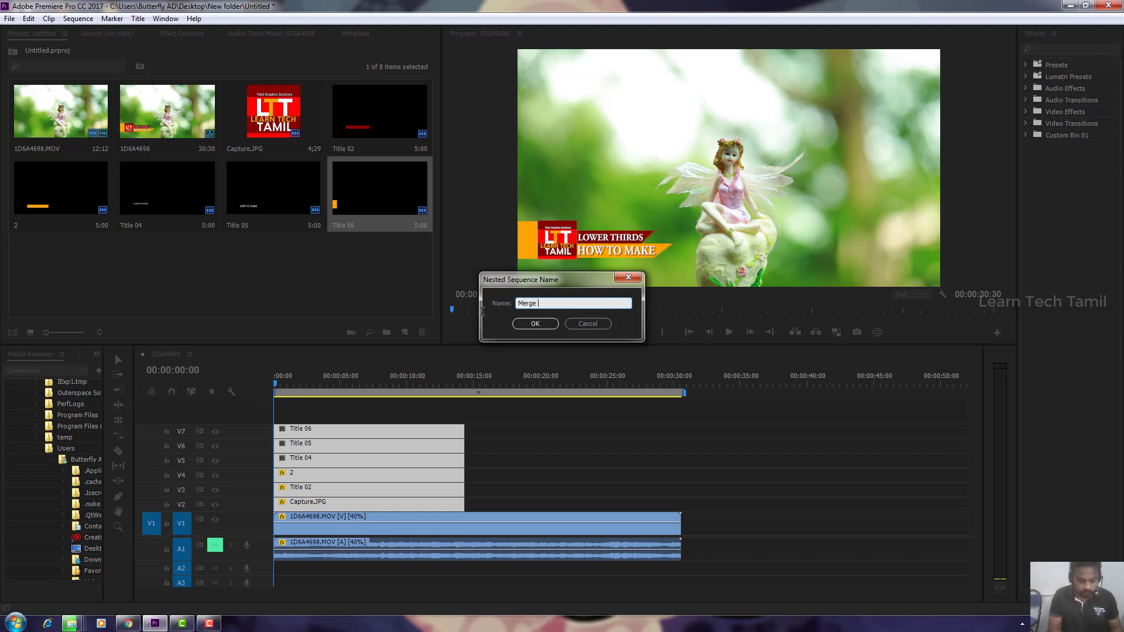
type("ge")
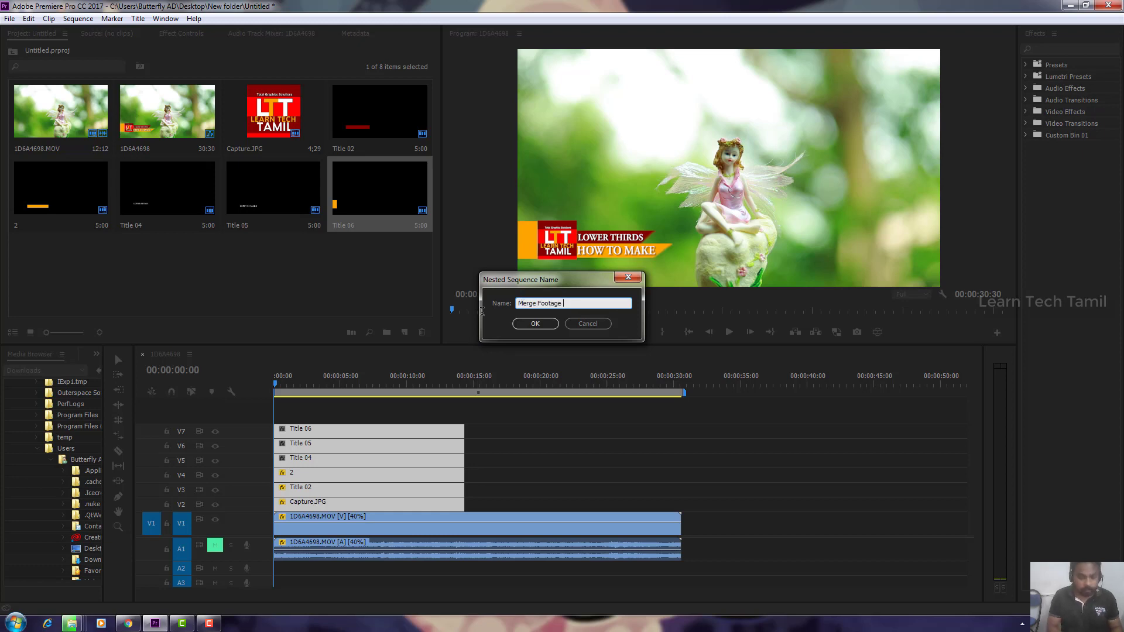
type(" 1")
key("Return")
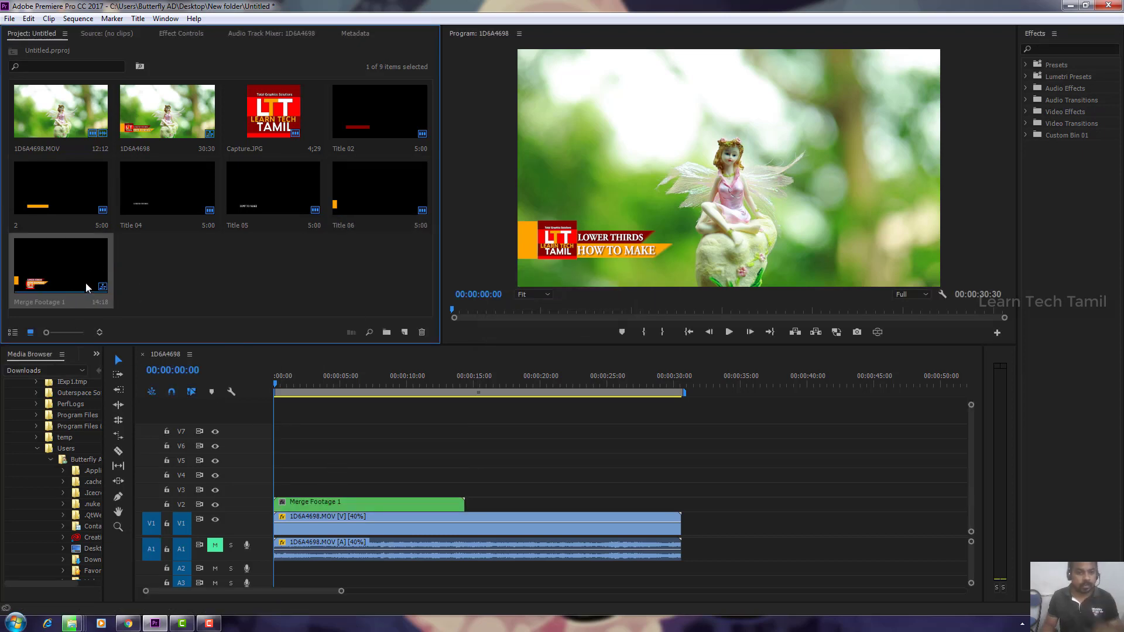
double_click(61, 266)
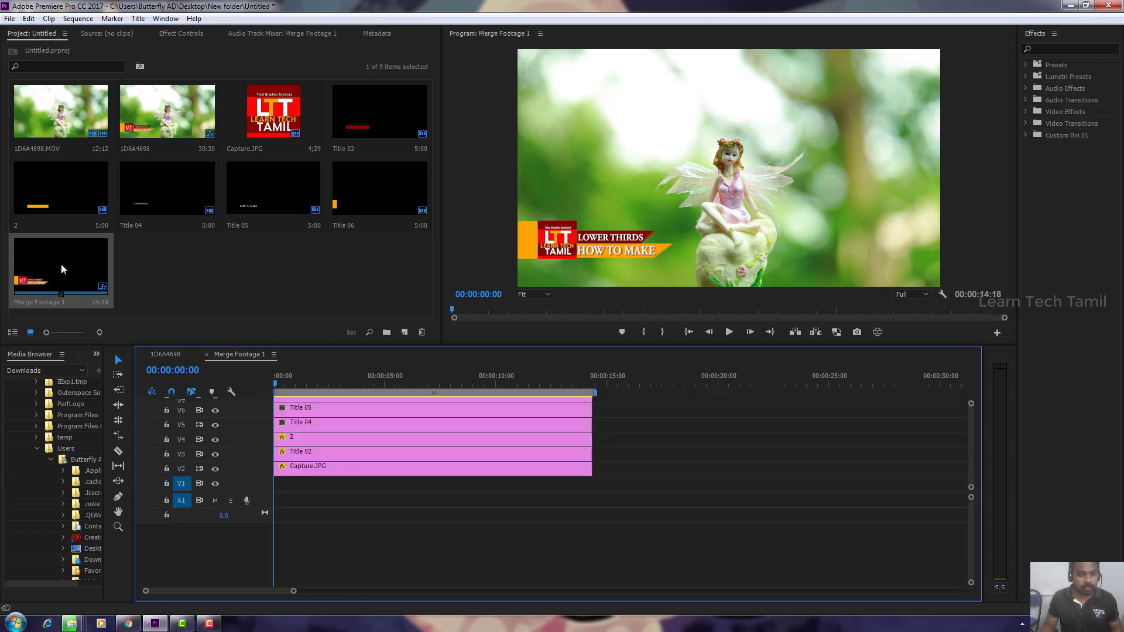
left_click(442, 377)
left_click_drag(444, 381, 355, 381)
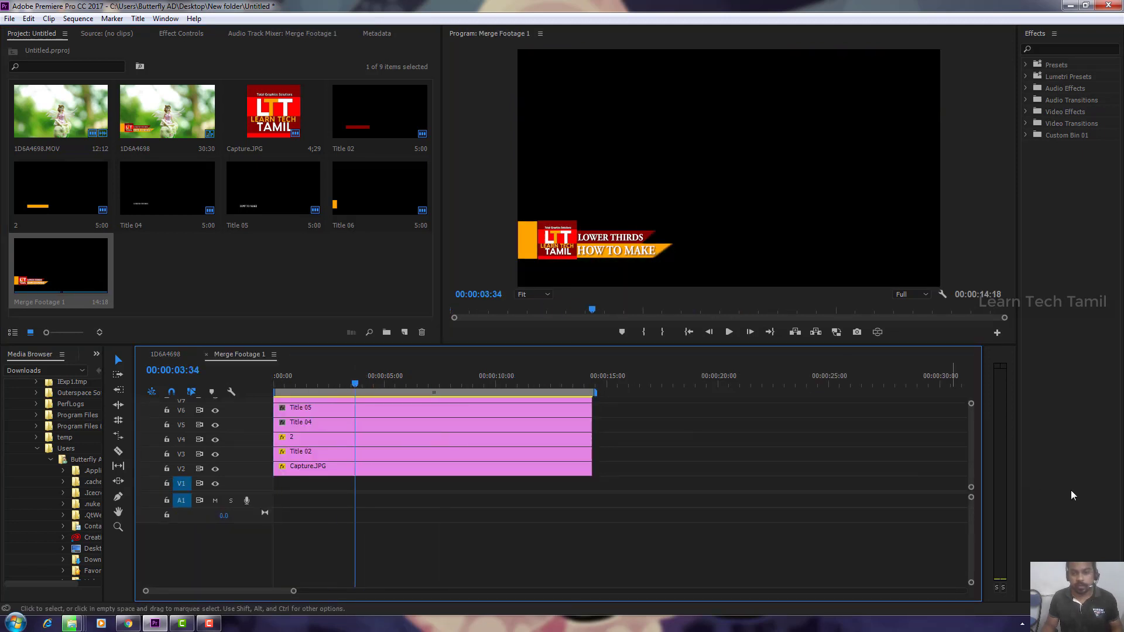
scroll(971, 472, "up", 3)
scroll(972, 457, "down", 2)
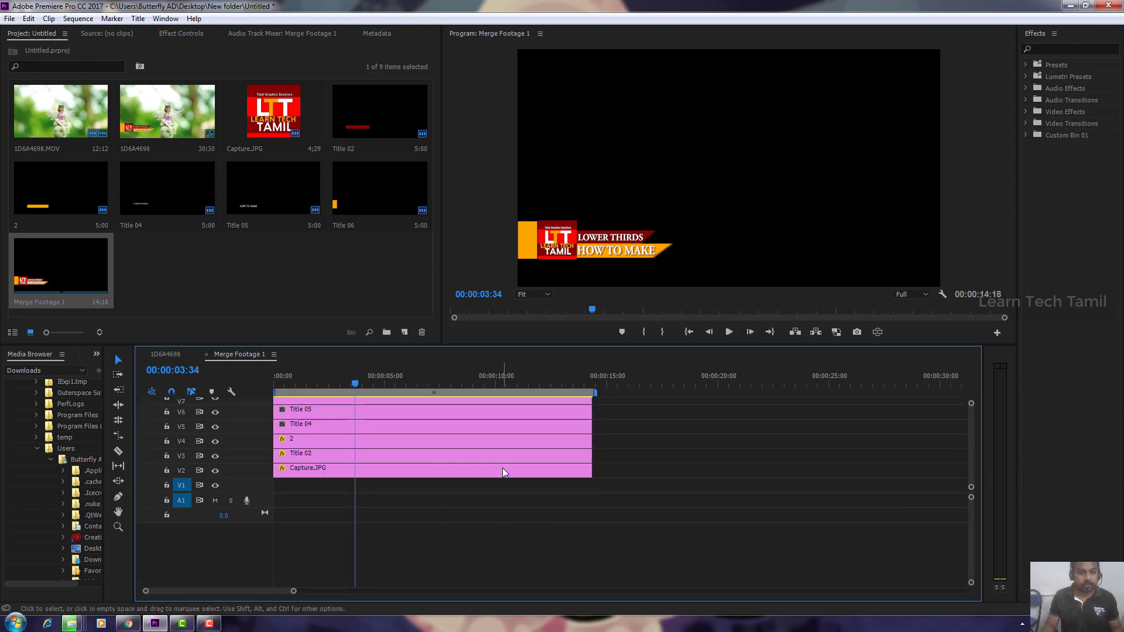
scroll(973, 457, "up", 3)
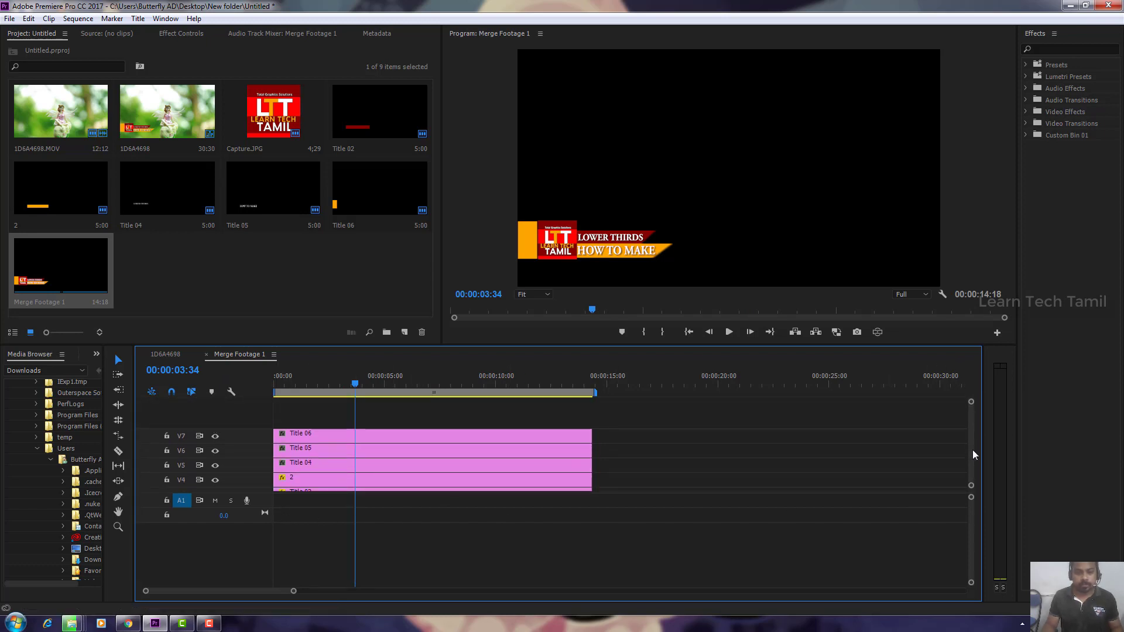
scroll(974, 460, "down", 2)
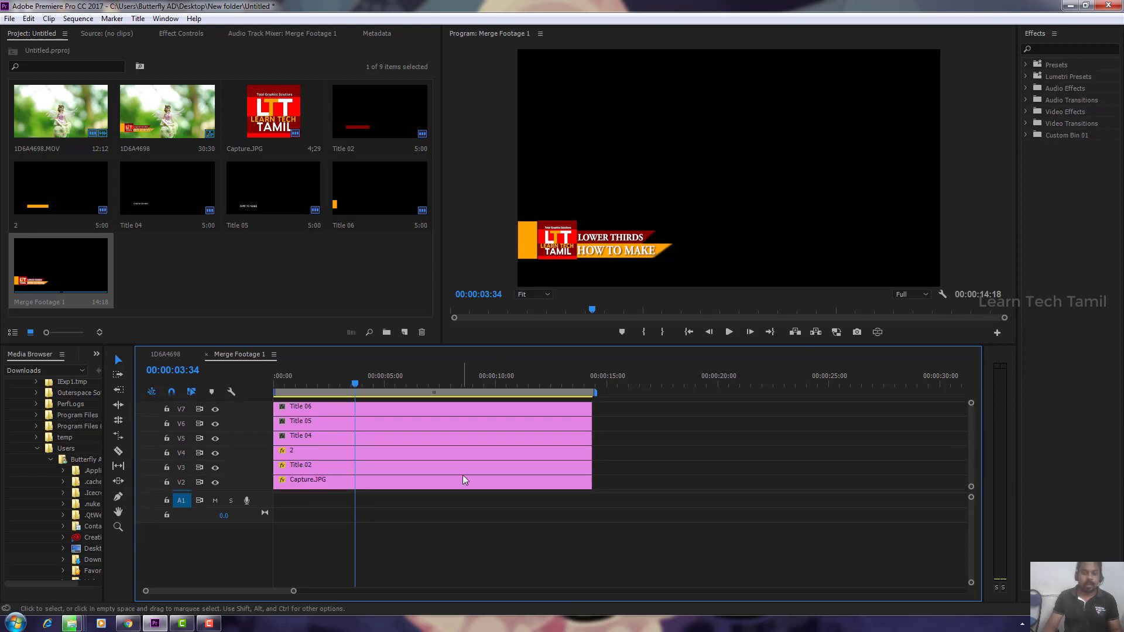
left_click(329, 381)
left_click(275, 381)
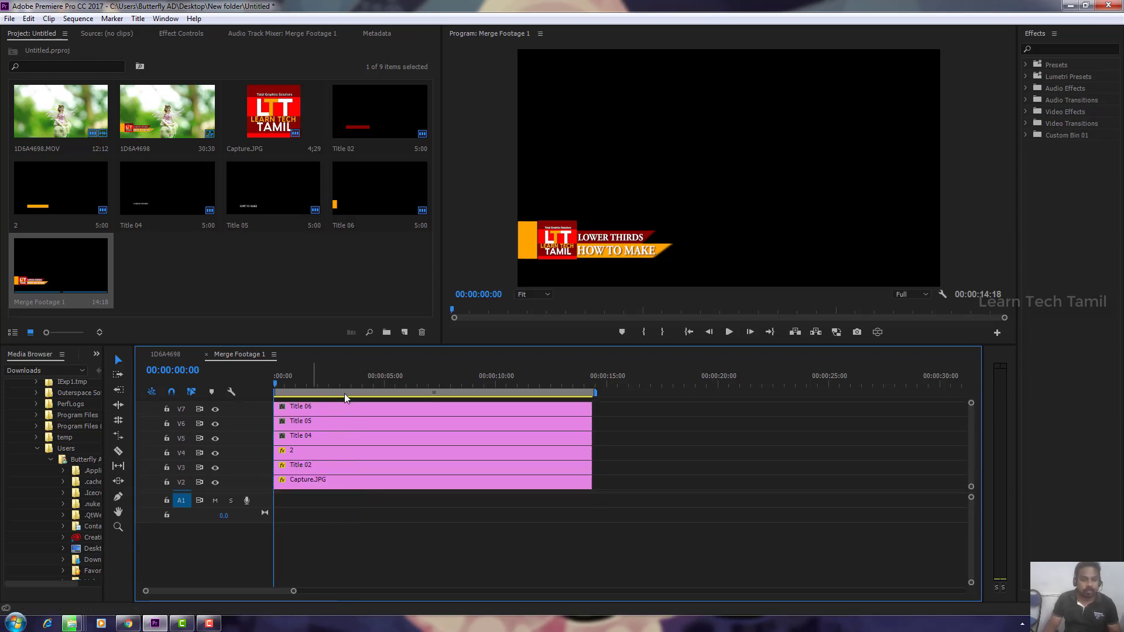
left_click_drag(326, 381, 473, 377)
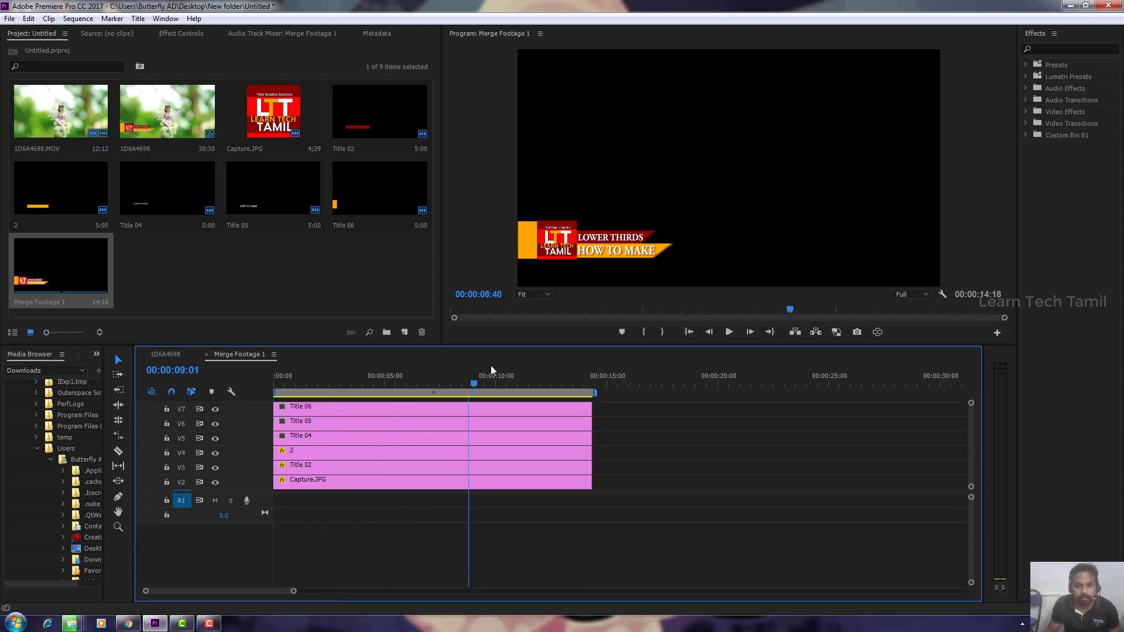
left_click_drag(491, 365, 269, 367)
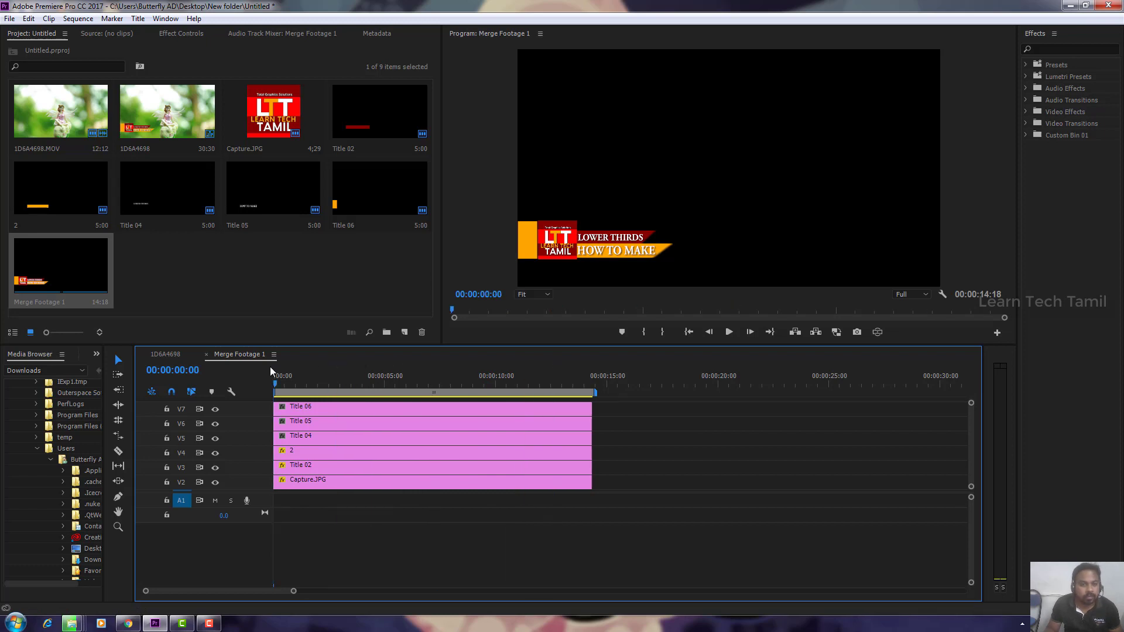
left_click(168, 354)
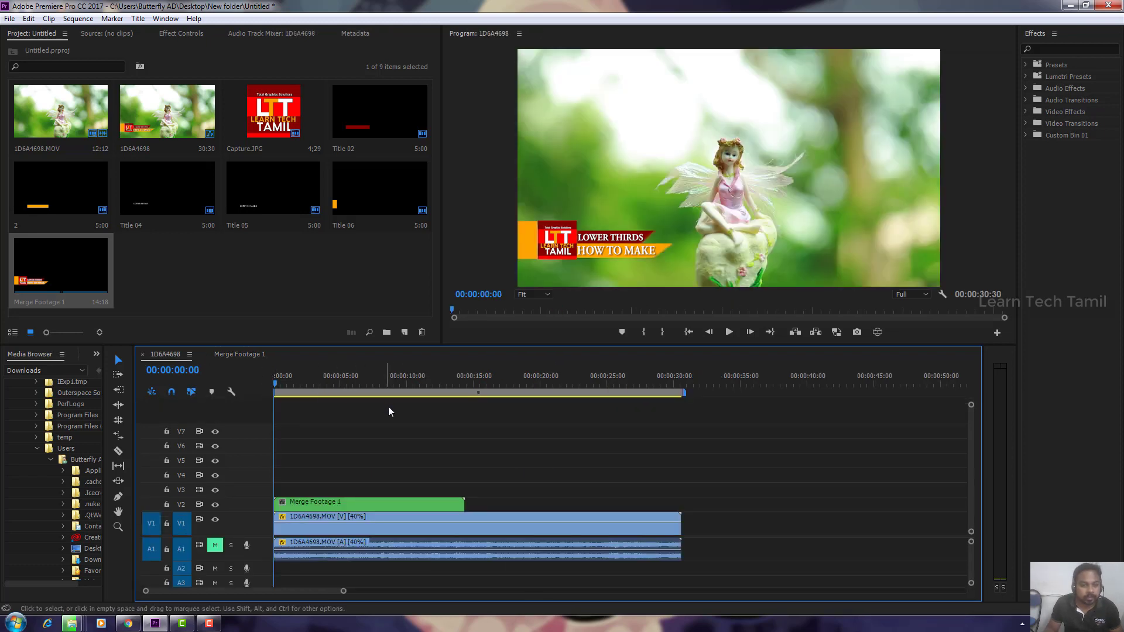
left_click(238, 355)
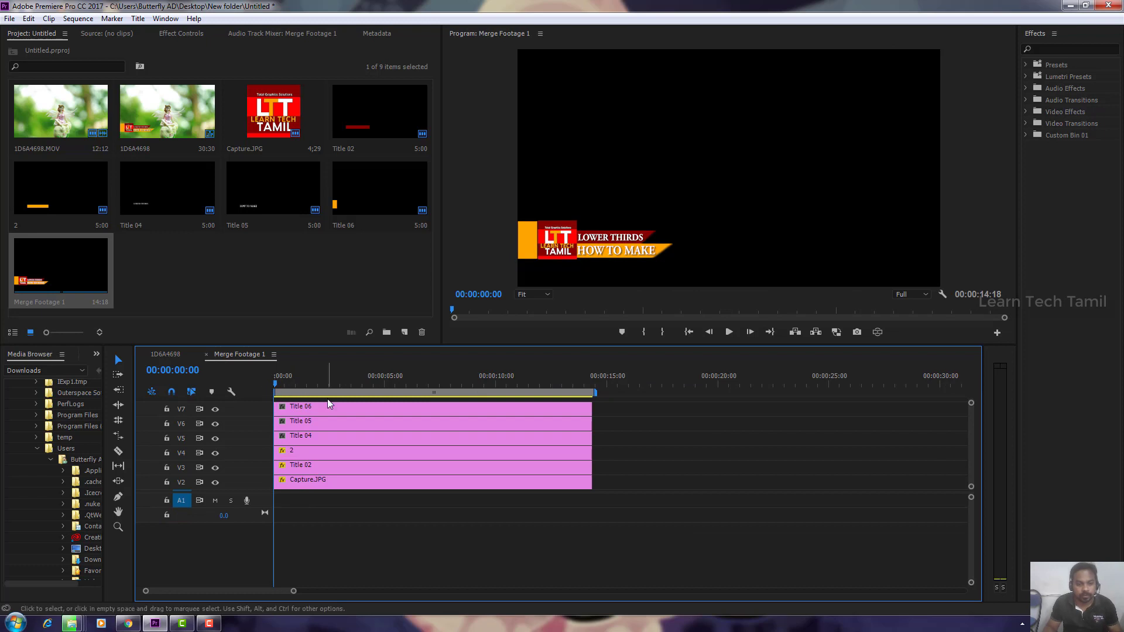
left_click(360, 483)
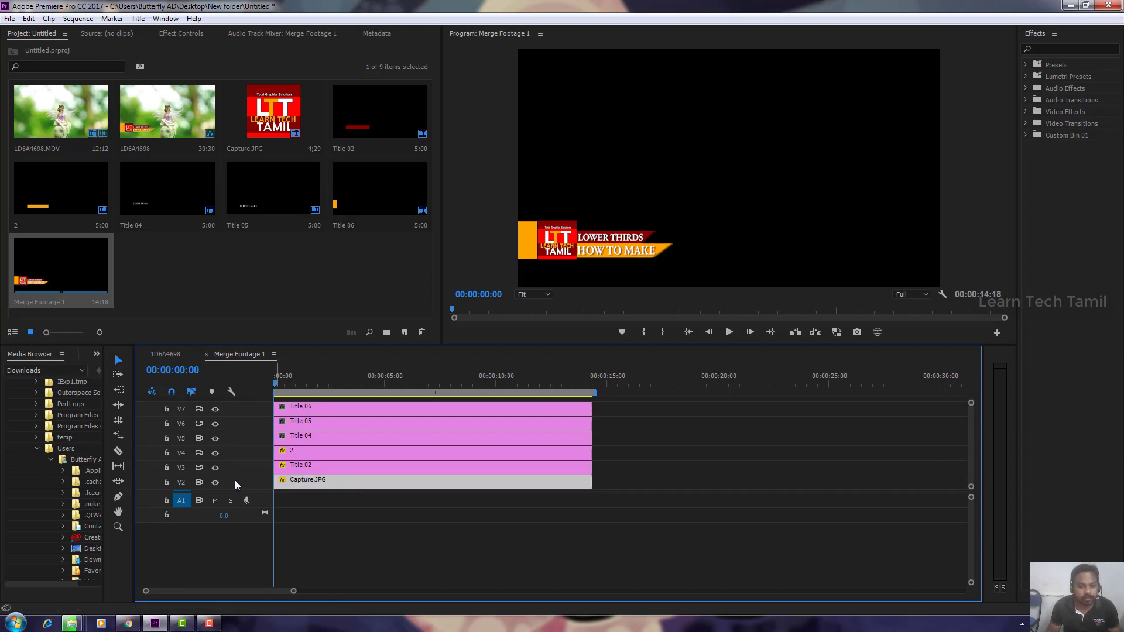
left_click(215, 483)
left_click(215, 483)
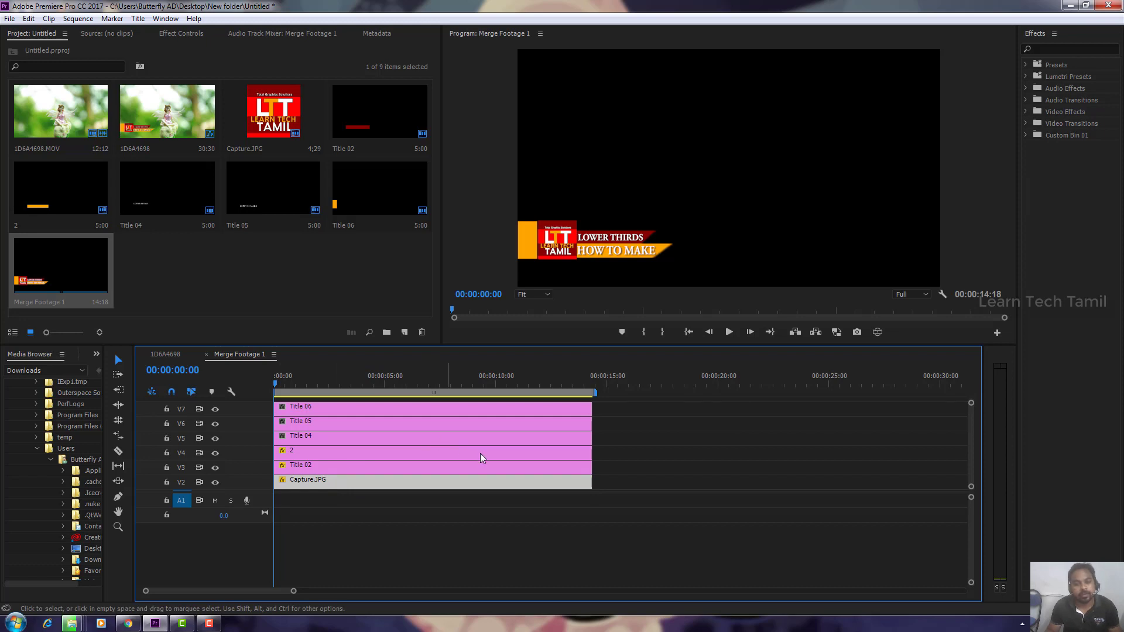
left_click(215, 482)
left_click(215, 482)
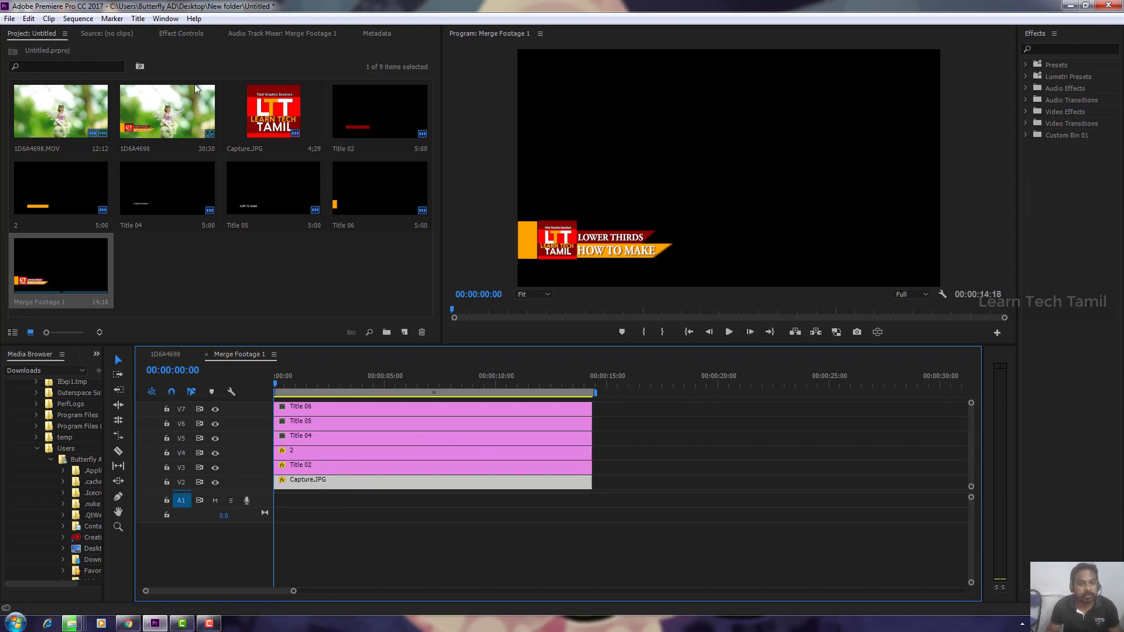
Keyframe Capture.JPG's Position X from -73 at 0:00 to 179 about one second in.
left_click(173, 34)
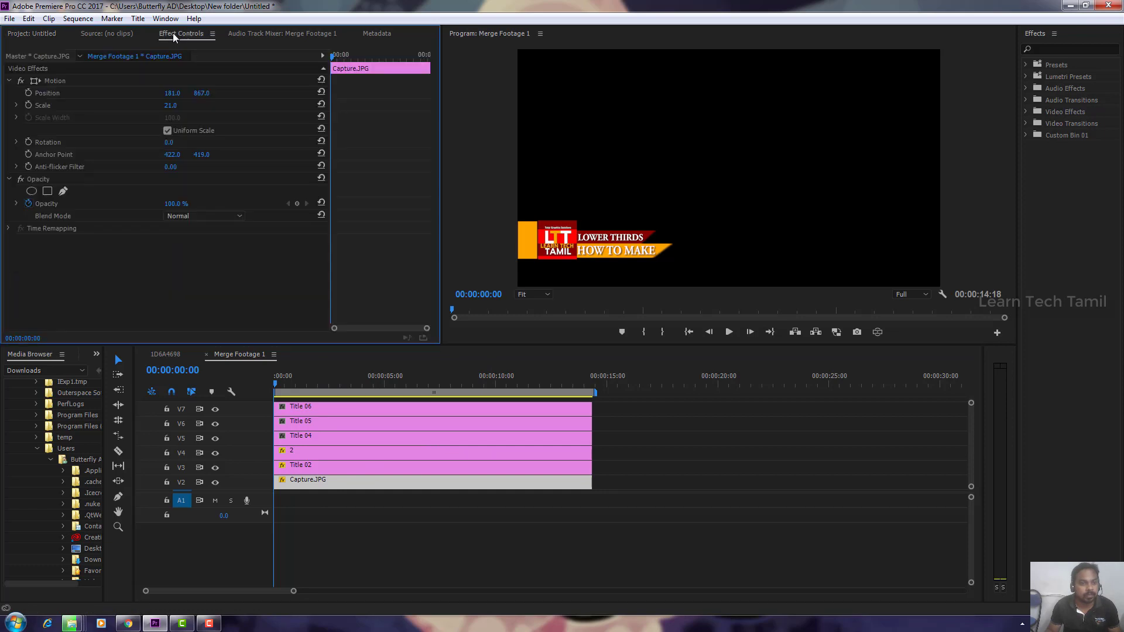
left_click(53, 92)
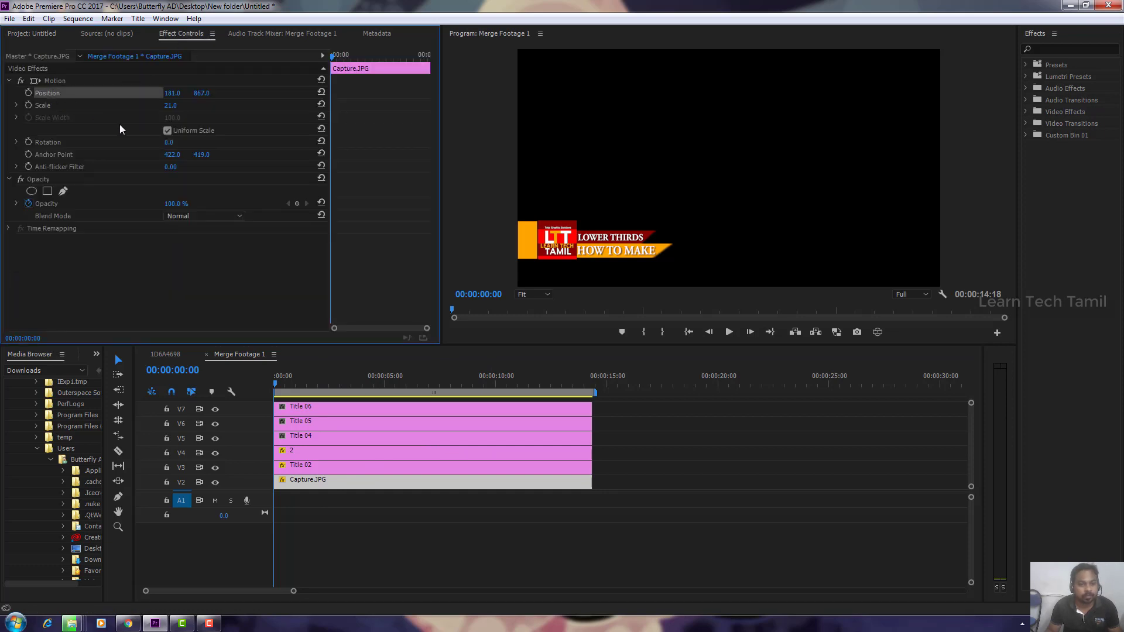
left_click(321, 485)
left_click_drag(172, 93, 39, 93)
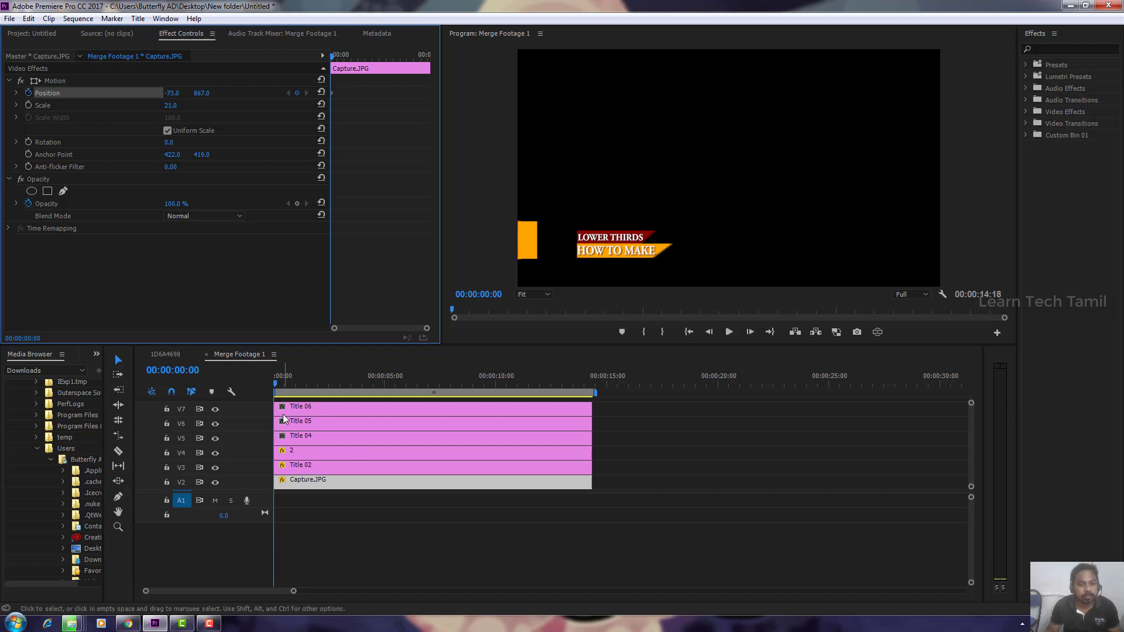
left_click(278, 380)
key("space")
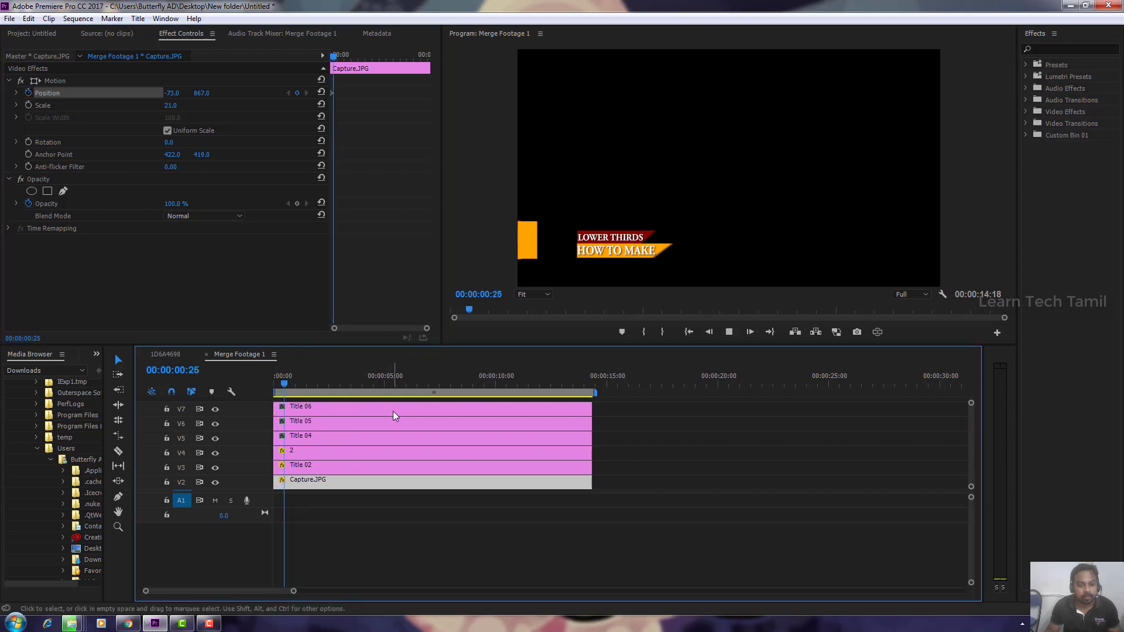
key("space")
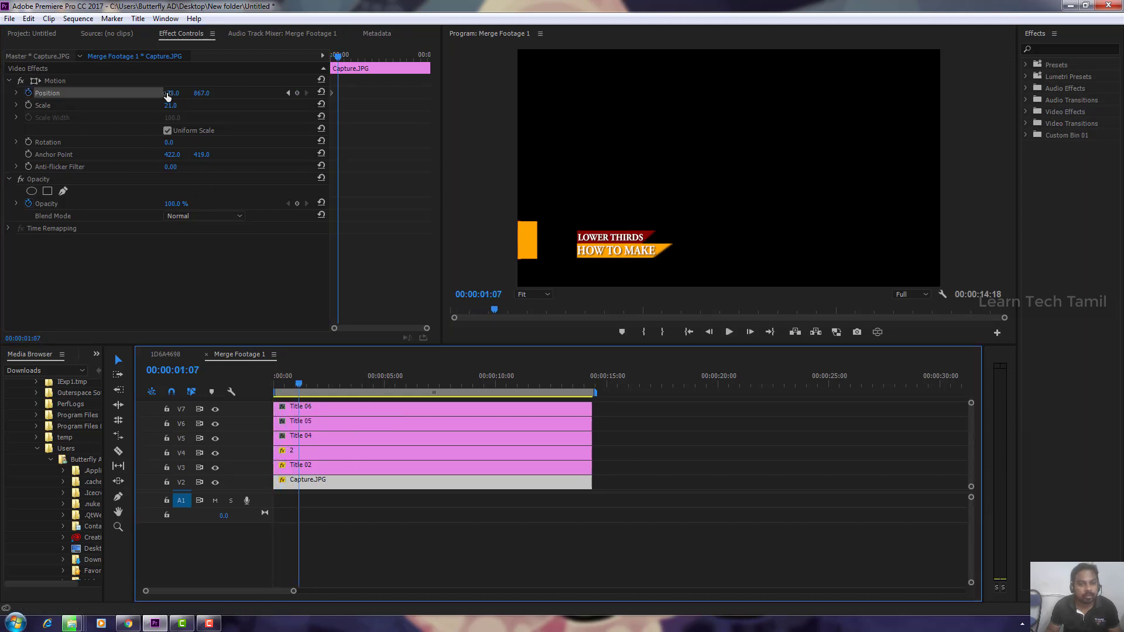
left_click_drag(171, 96, 318, 96)
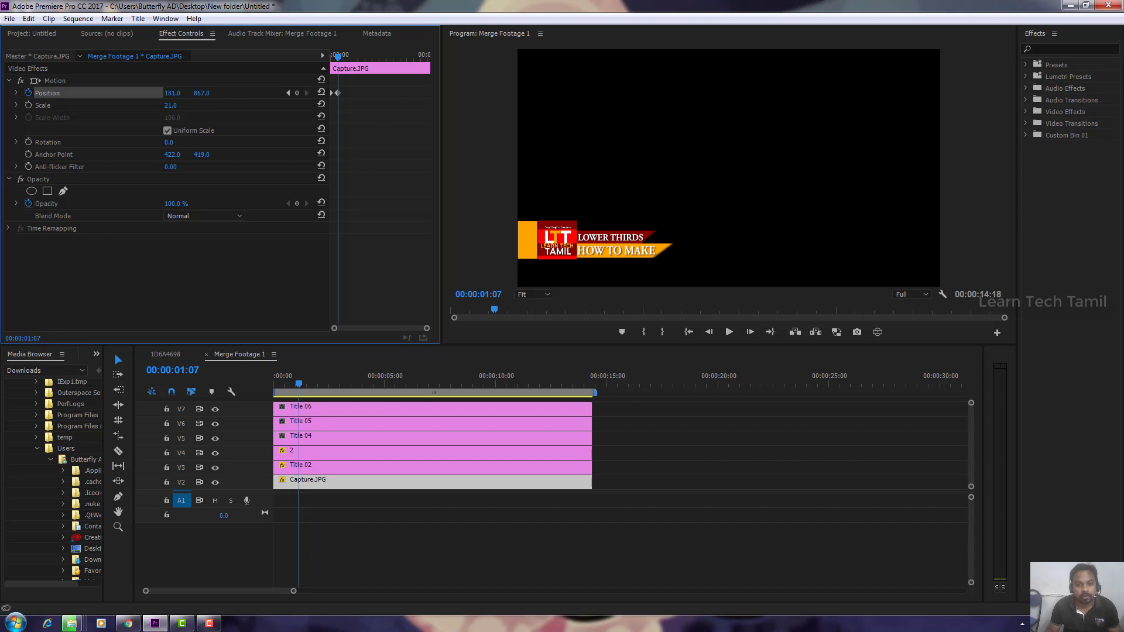
left_click_drag(319, 96, 318, 96)
Play the logo slide-in from the sequence start to check it.
left_click(257, 381)
key("Home")
key("space")
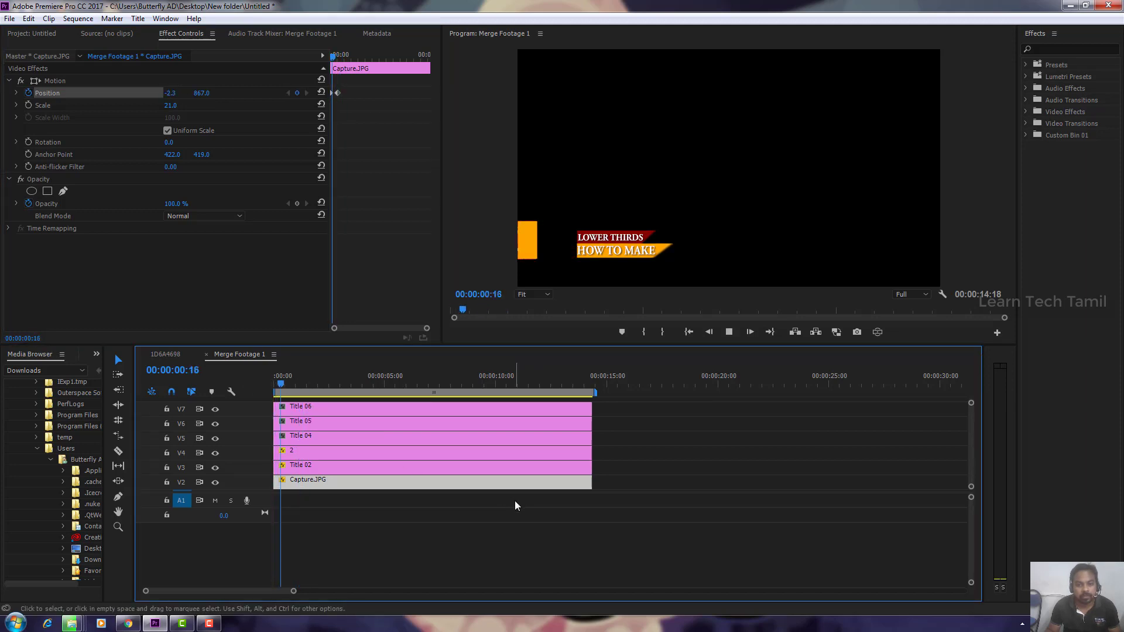
key("space")
key("Home")
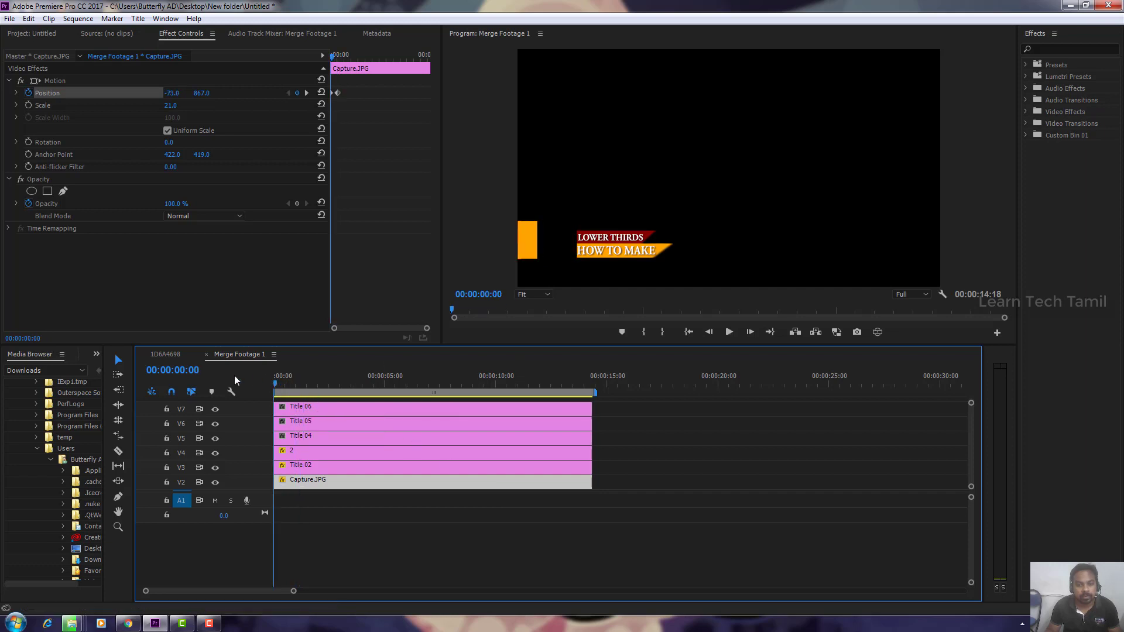
key("space")
key("space")
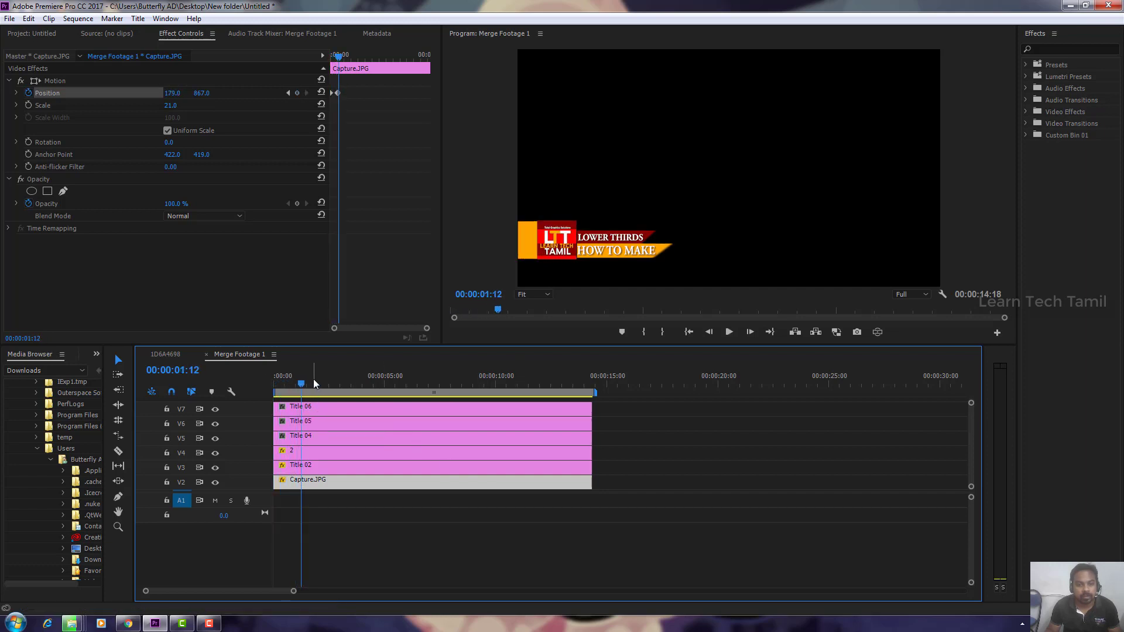
key("Home")
key("space")
key("space")
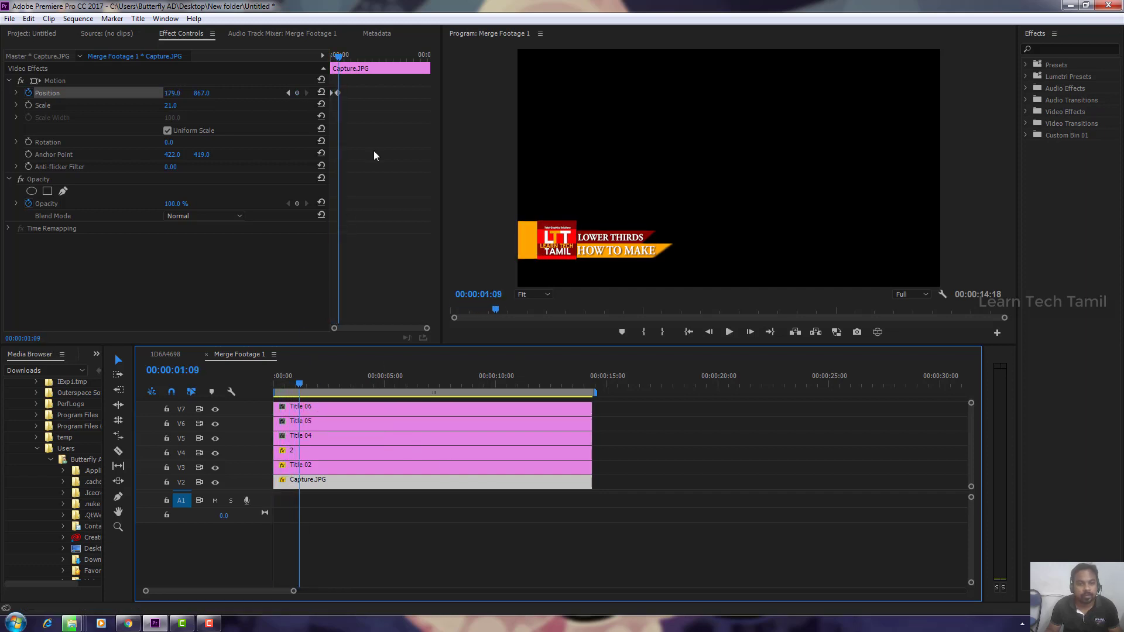
Move the logo's end Position keyframe earlier for a quicker slide-in and scrub to review.
left_click_drag(426, 328, 384, 329)
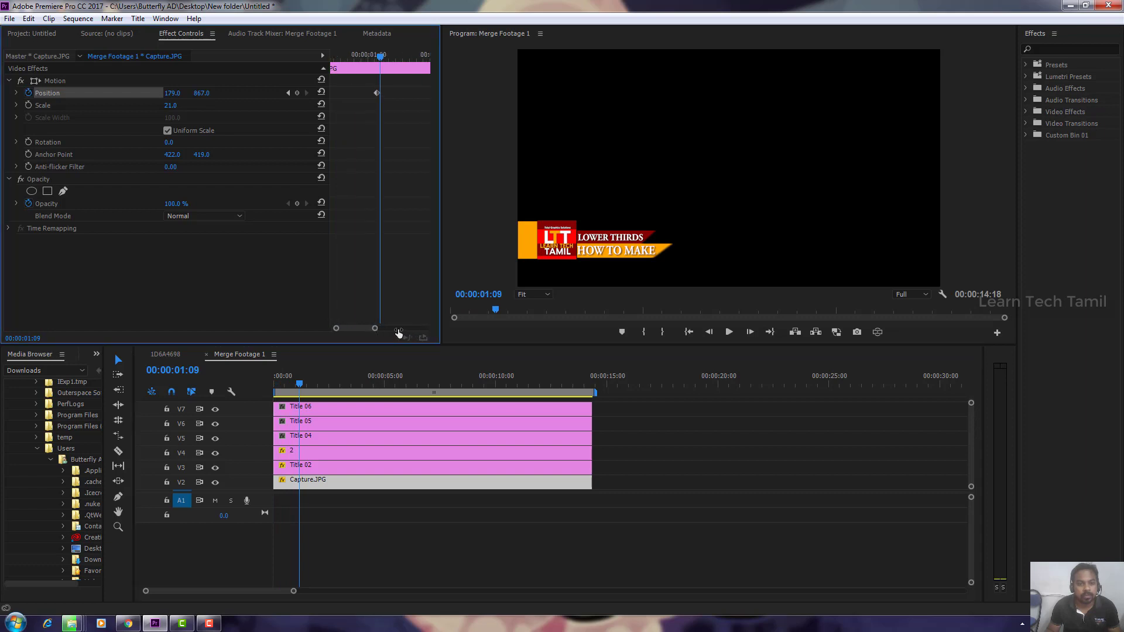
left_click_drag(372, 92, 355, 93)
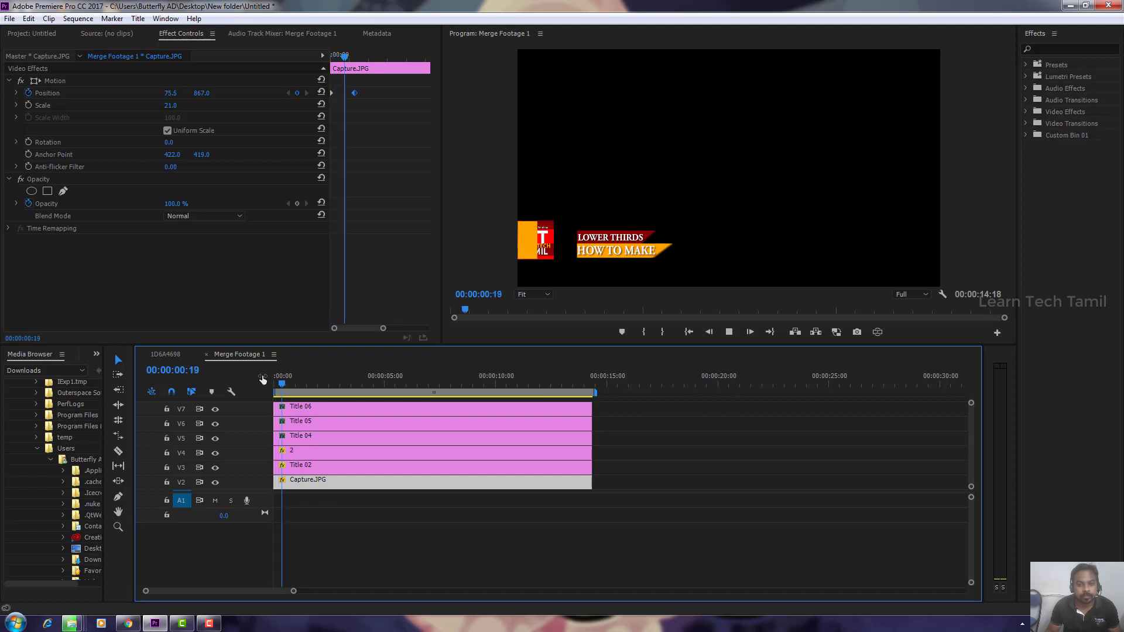
left_click_drag(293, 377, 294, 381)
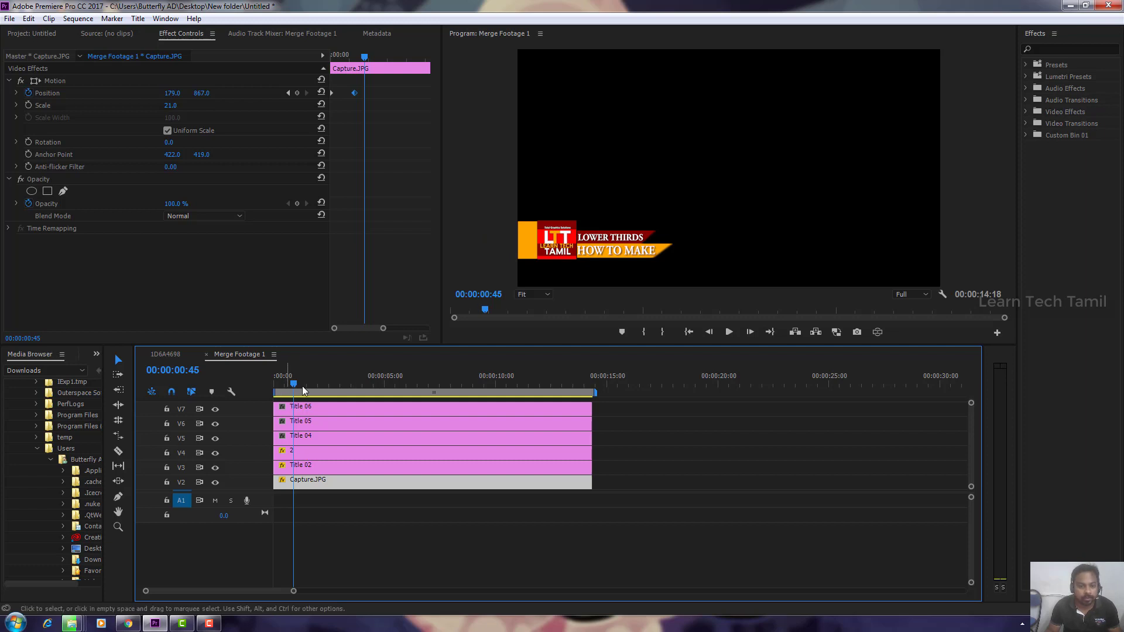
left_click_drag(294, 381, 297, 381)
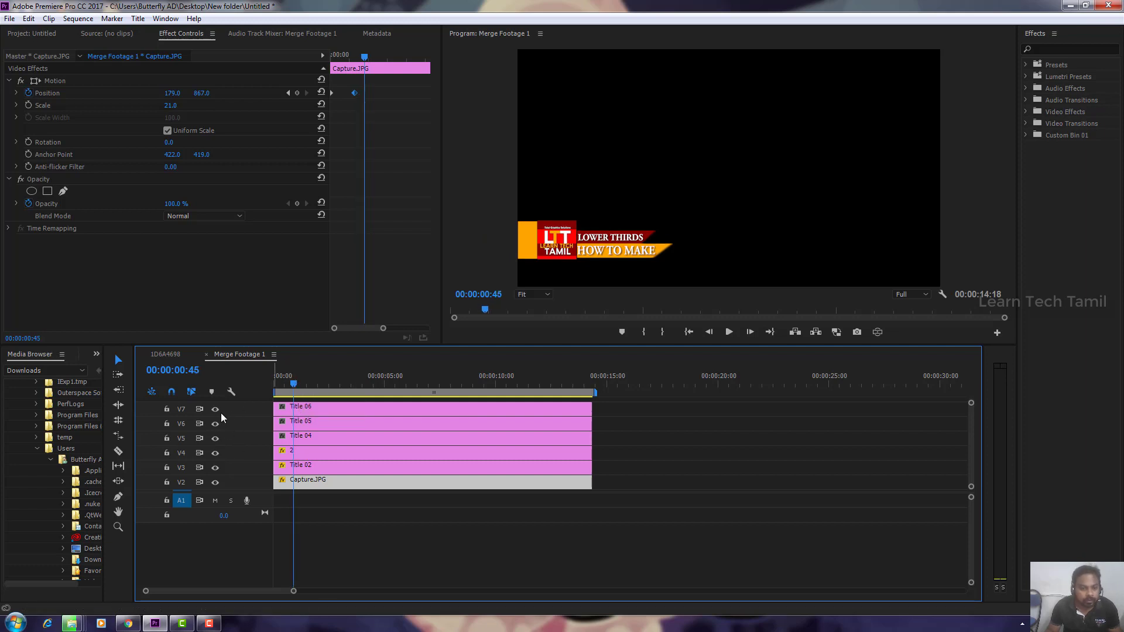
Trim Title 06 so it starts at 00:00:00:32.
left_click(321, 412)
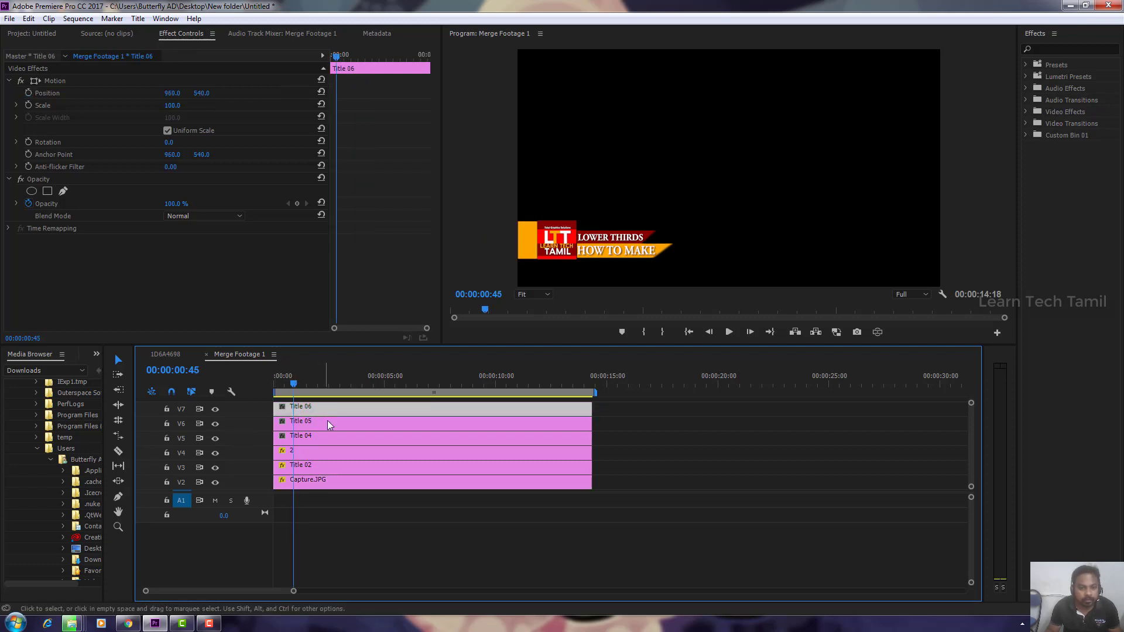
left_click_drag(285, 380, 289, 380)
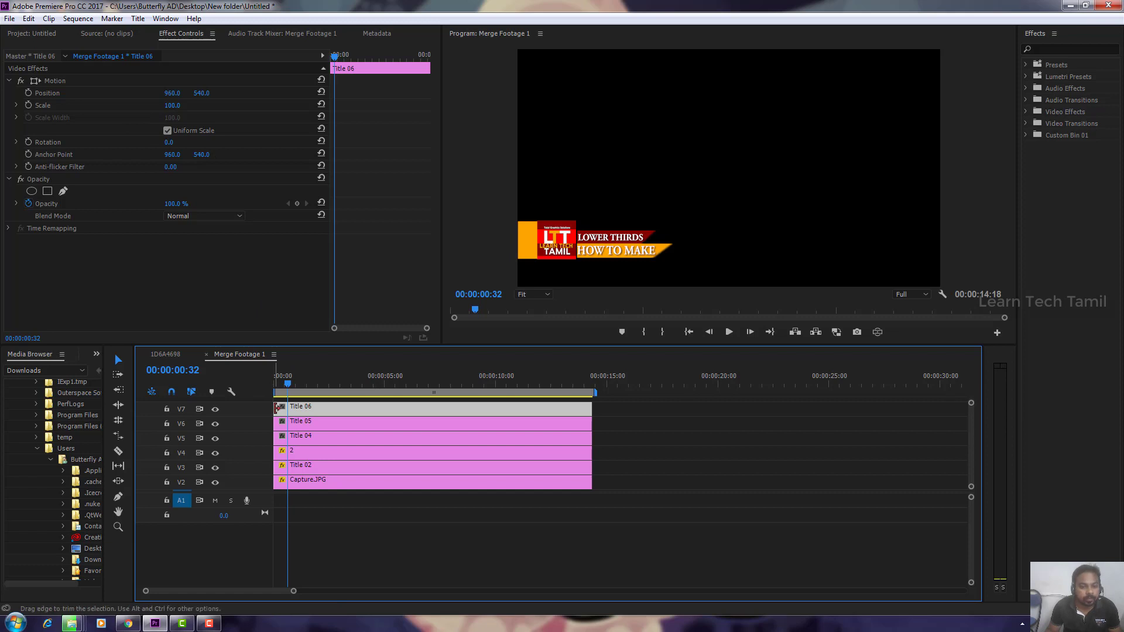
left_click_drag(279, 408, 287, 408)
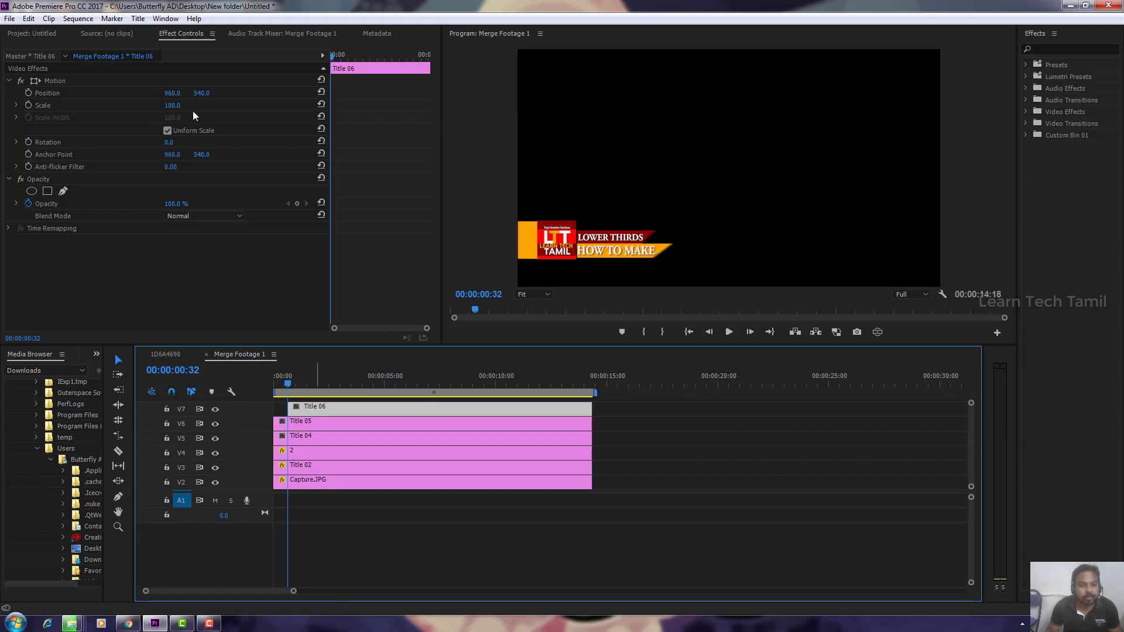
mouse_move(169, 95)
left_mouse_down()
mouse_move(193, 96)
mouse_move(170, 95)
left_mouse_up()
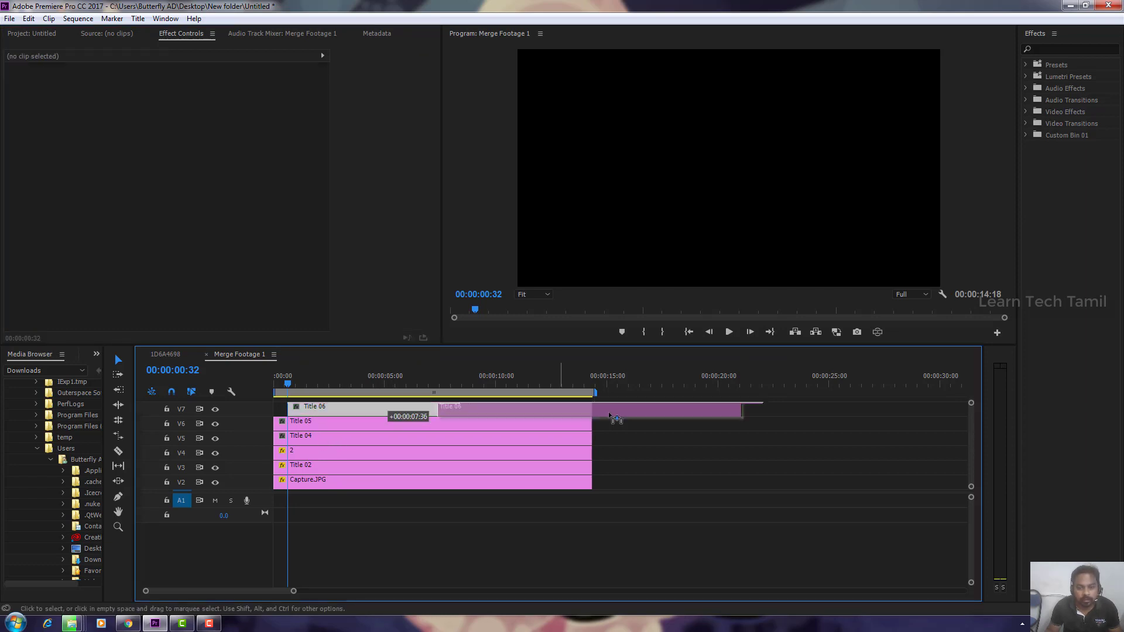
Shift the other clips up a track, putting Capture.JPG on V3 and Title 06 on V2.
left_click_drag(313, 413, 664, 410)
mouse_move(370, 414)
left_mouse_down()
mouse_move(373, 443)
mouse_move(374, 429)
left_mouse_up()
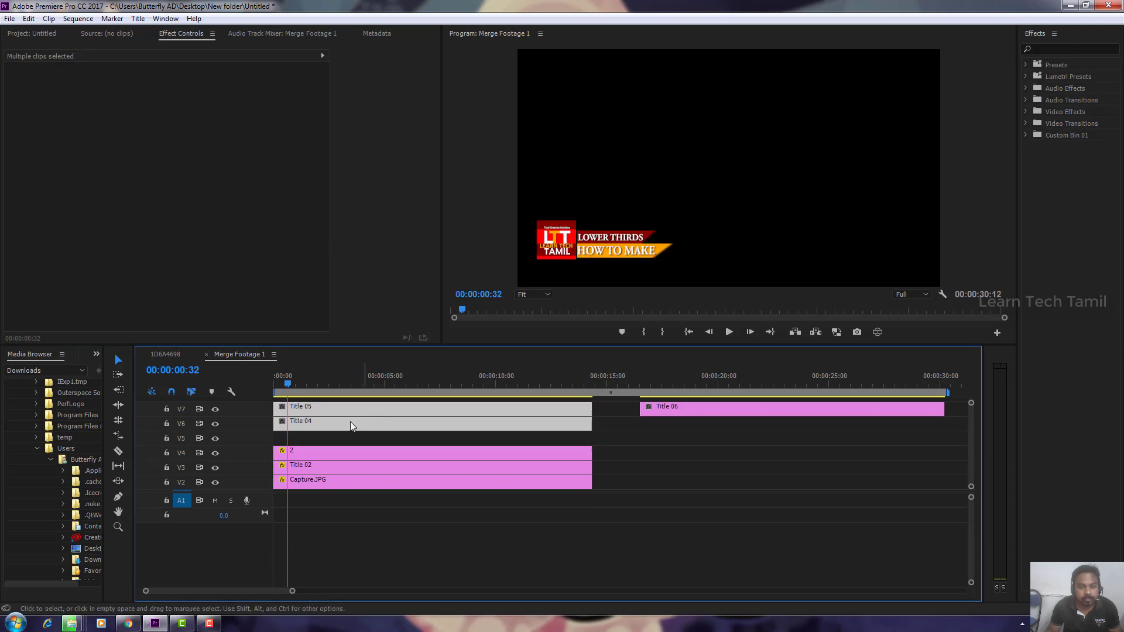
mouse_move(364, 443)
left_mouse_down()
mouse_move(370, 463)
mouse_move(371, 448)
left_mouse_up()
mouse_move(659, 410)
left_mouse_down()
mouse_move(534, 467)
mouse_move(317, 466)
left_mouse_up()
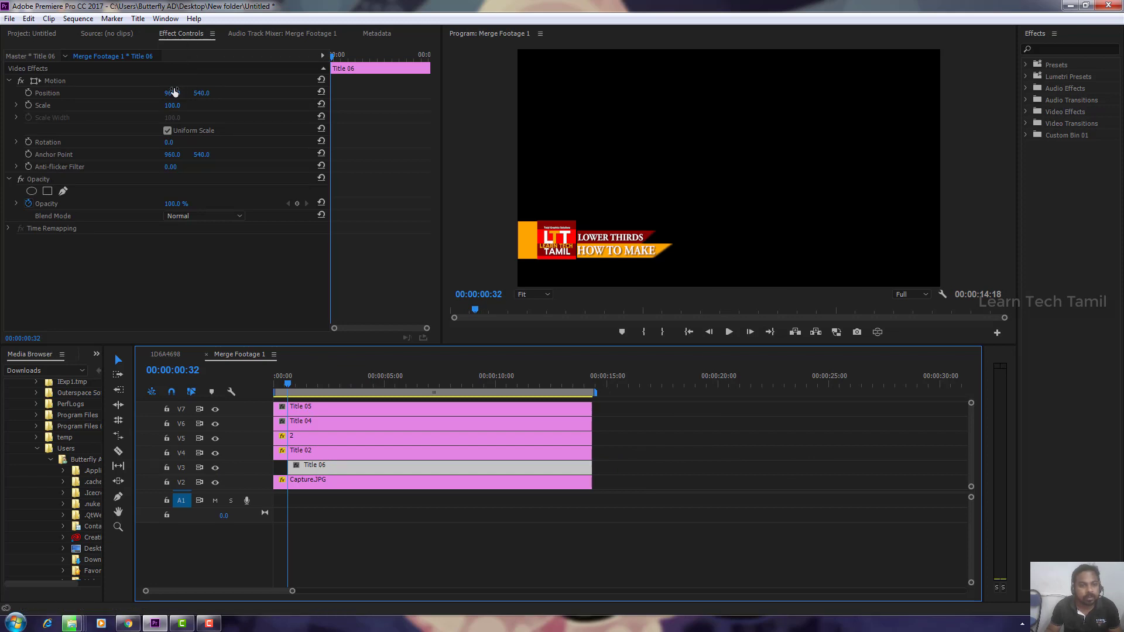
mouse_move(174, 92)
left_mouse_down()
mouse_move(216, 92)
mouse_move(174, 92)
left_mouse_up()
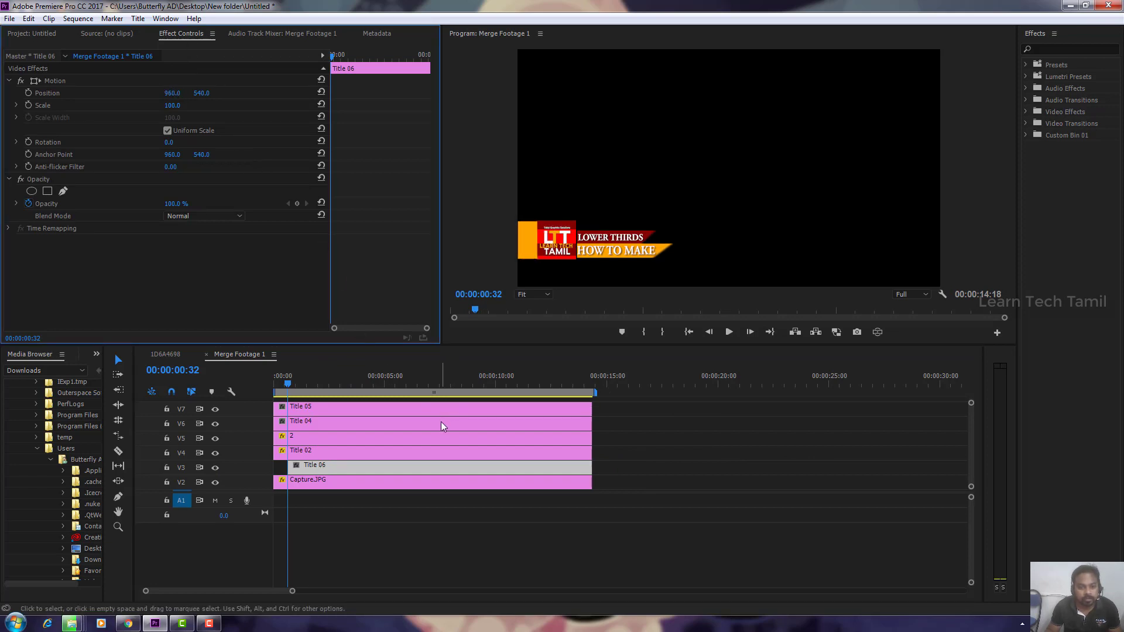
left_click_drag(361, 479, 527, 468)
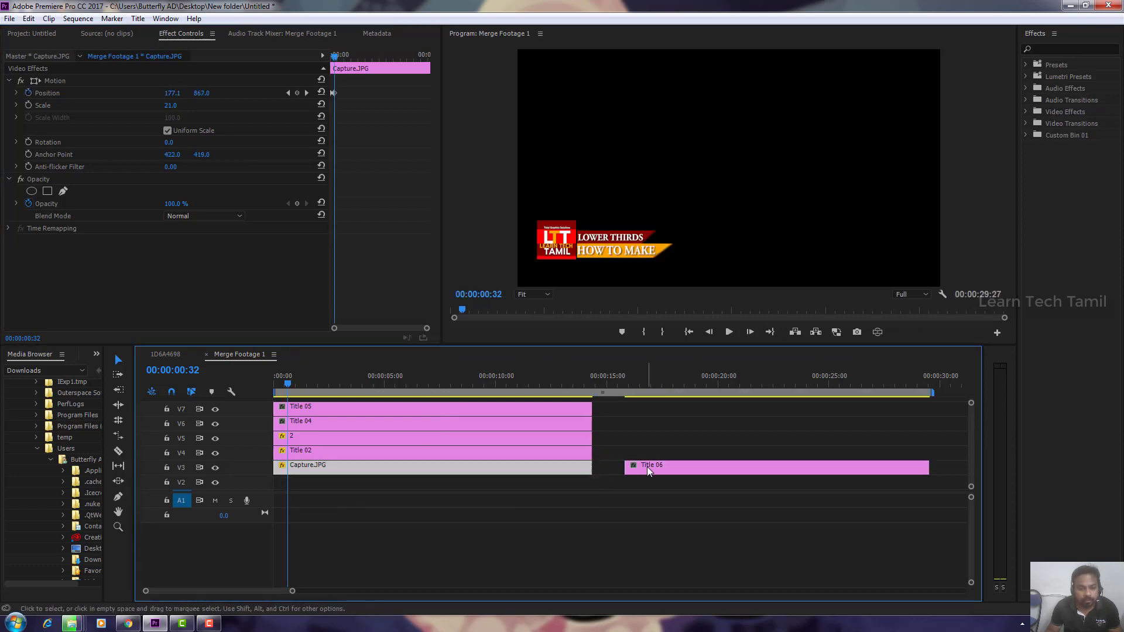
left_click_drag(650, 468, 311, 482)
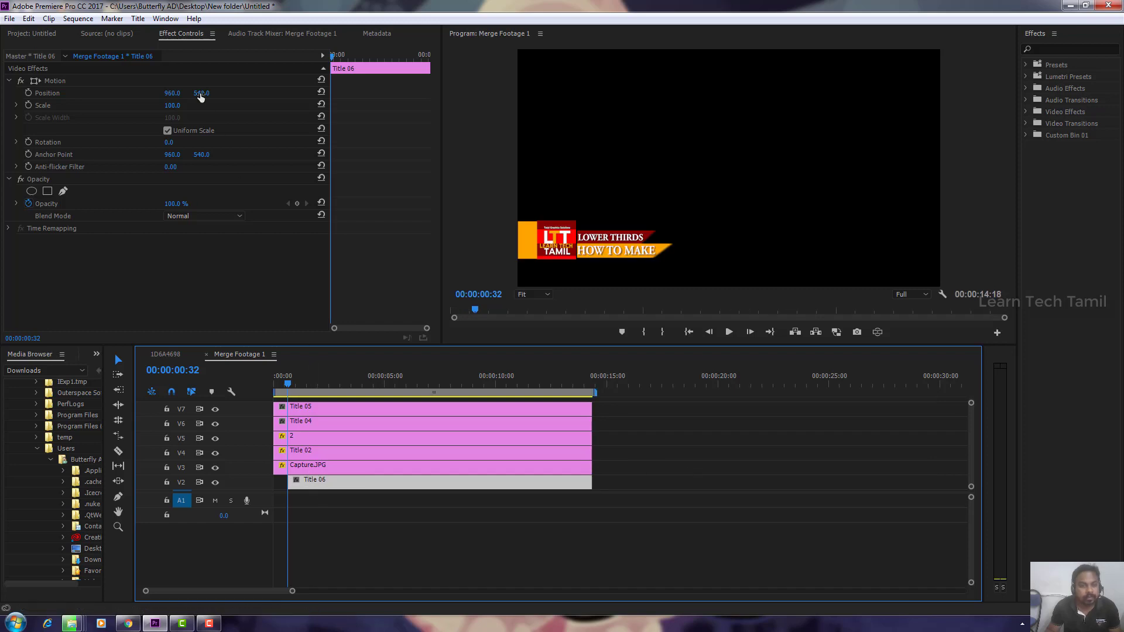
Keyframe Title 06's Position so its orange bar slides left from 1047 to 959.
left_click_drag(171, 94, 206, 93)
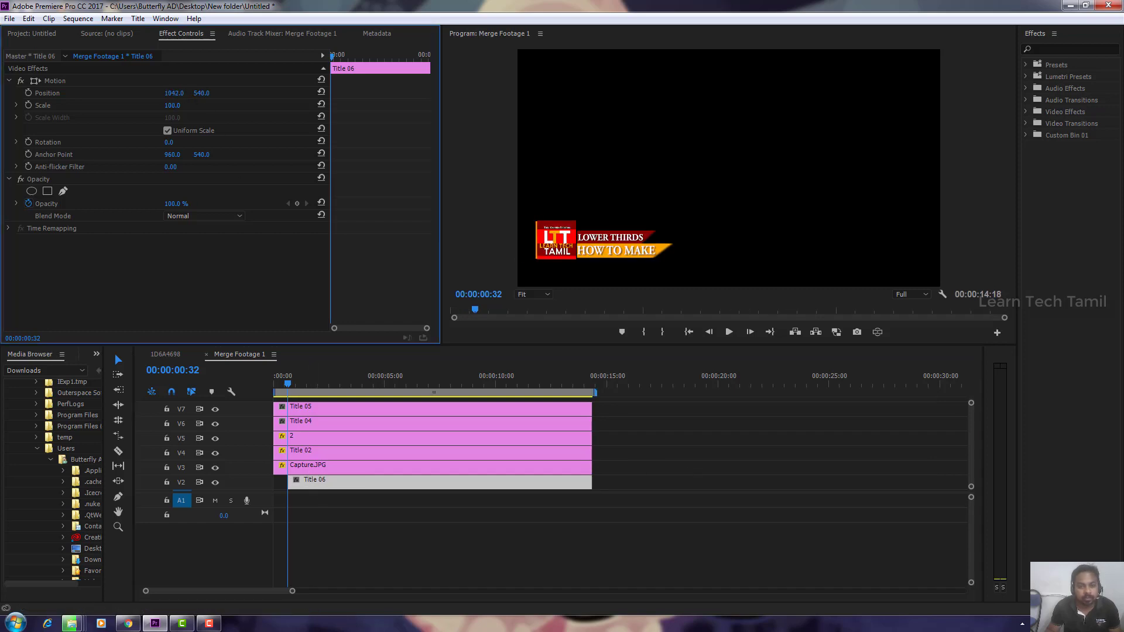
left_click(28, 93)
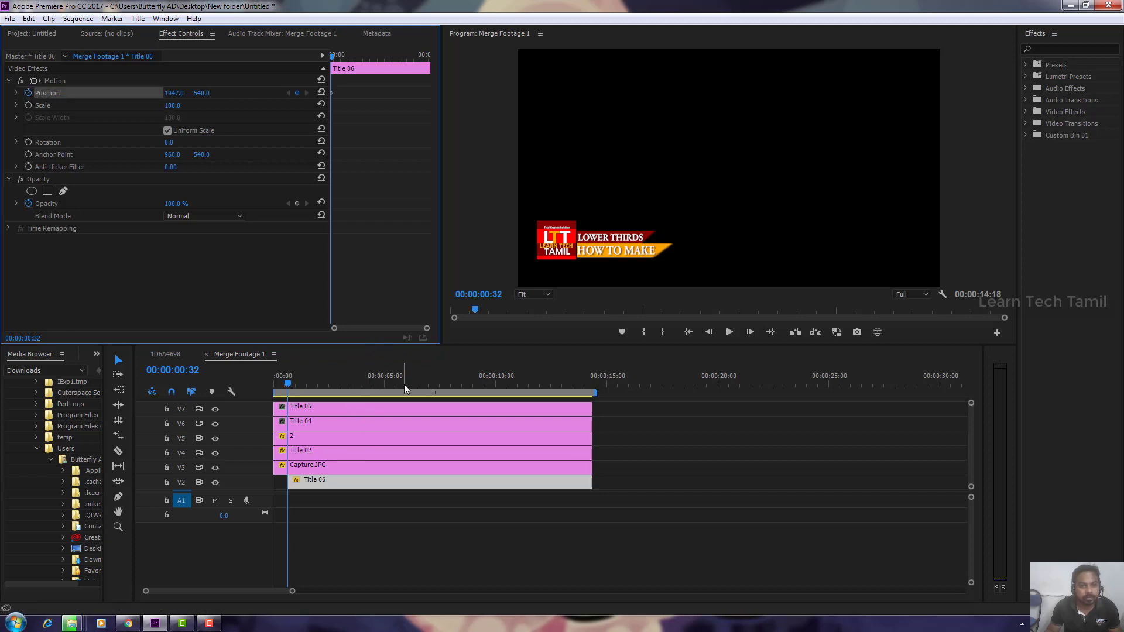
key("space")
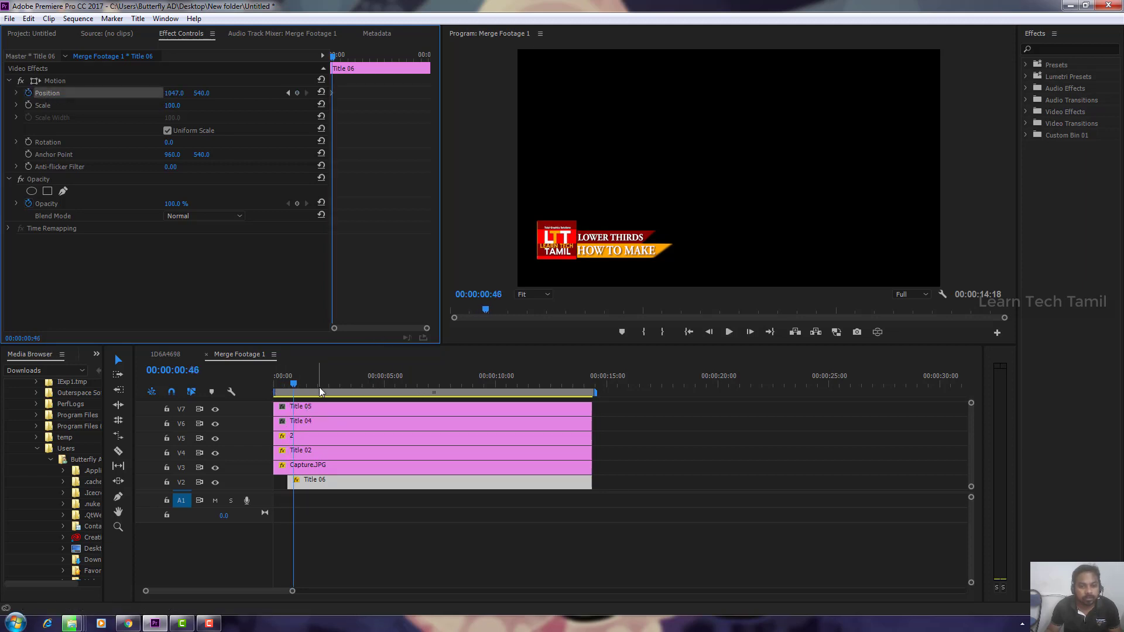
key("space")
left_click_drag(174, 93, 134, 93)
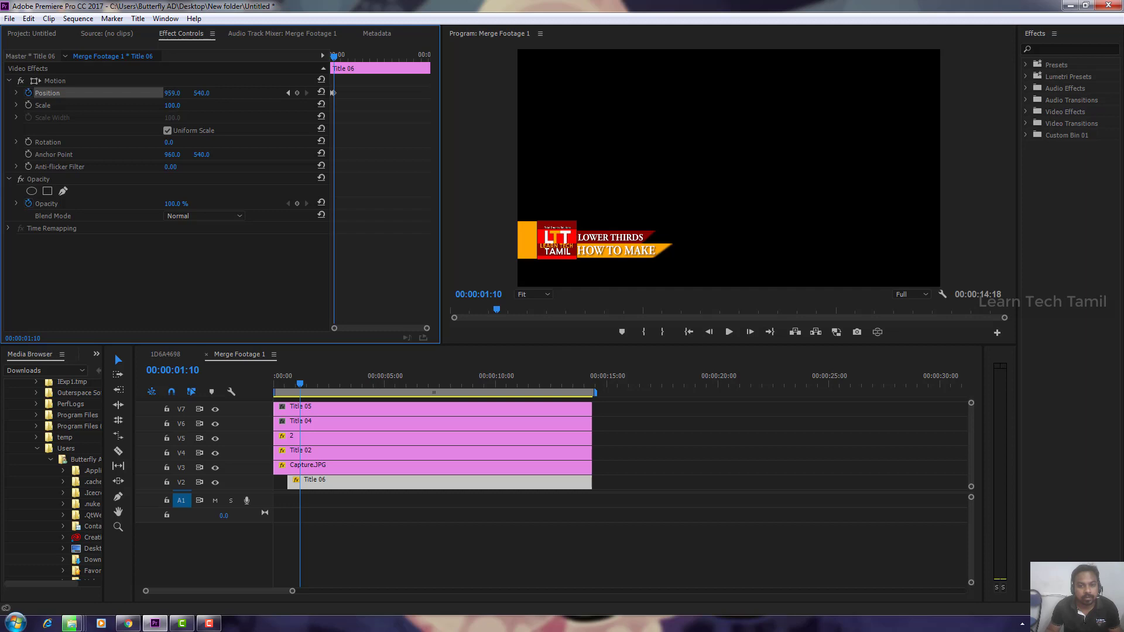
Preview the Title 06 slide-in, zooming the Effect Controls timeline to scrub the timing.
left_click(290, 375)
key("Home")
key("space")
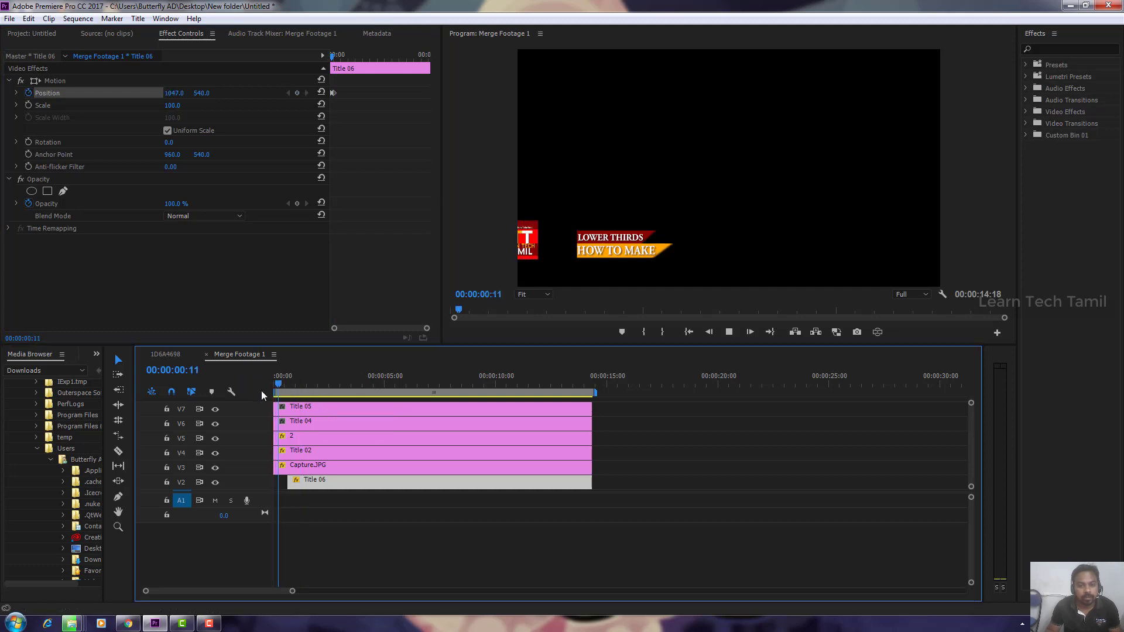
key("space")
key("Home")
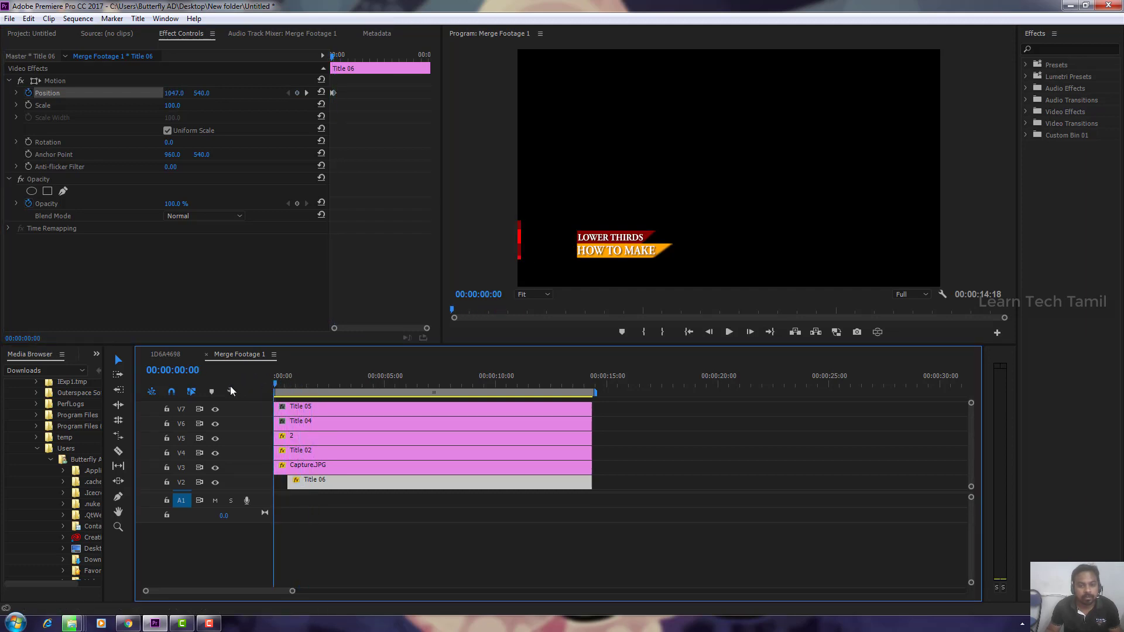
key("space")
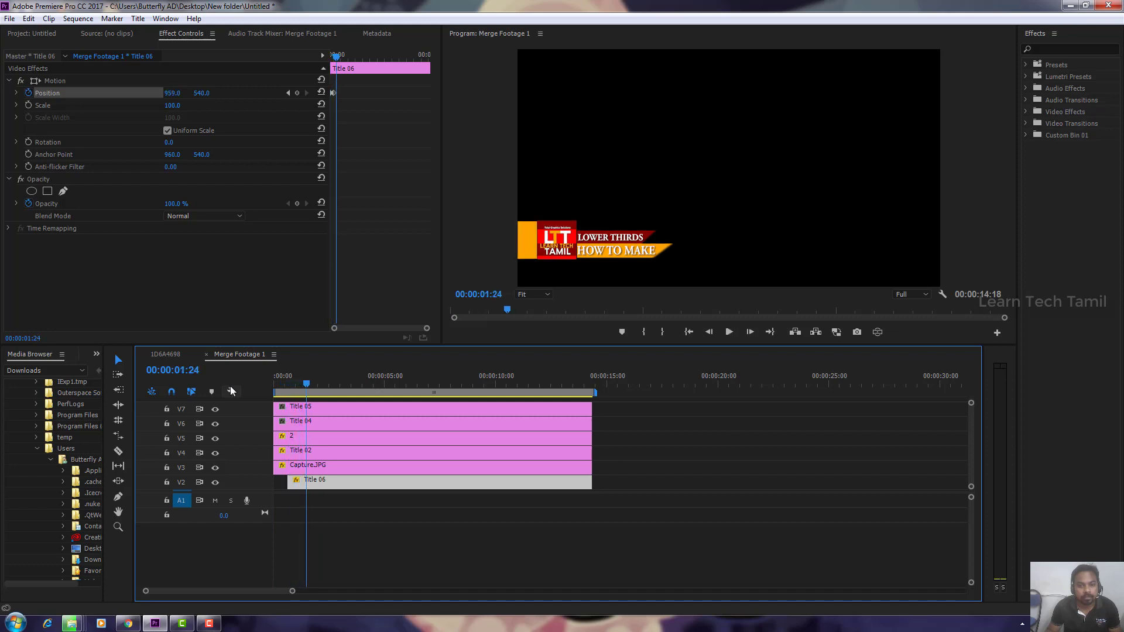
key("Home")
key("space")
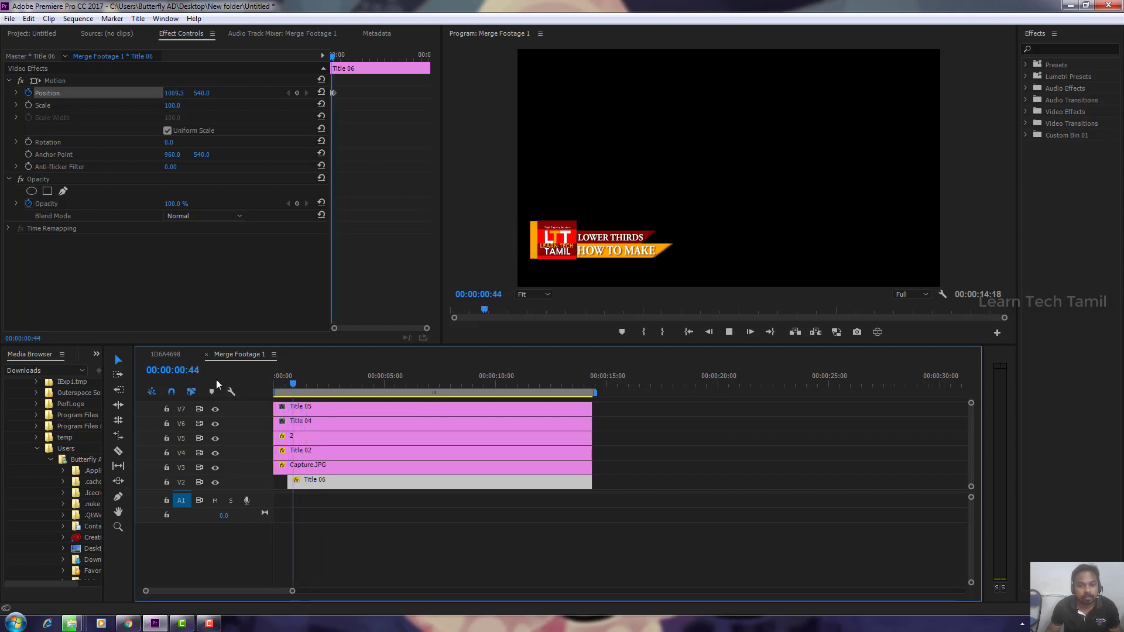
key("space")
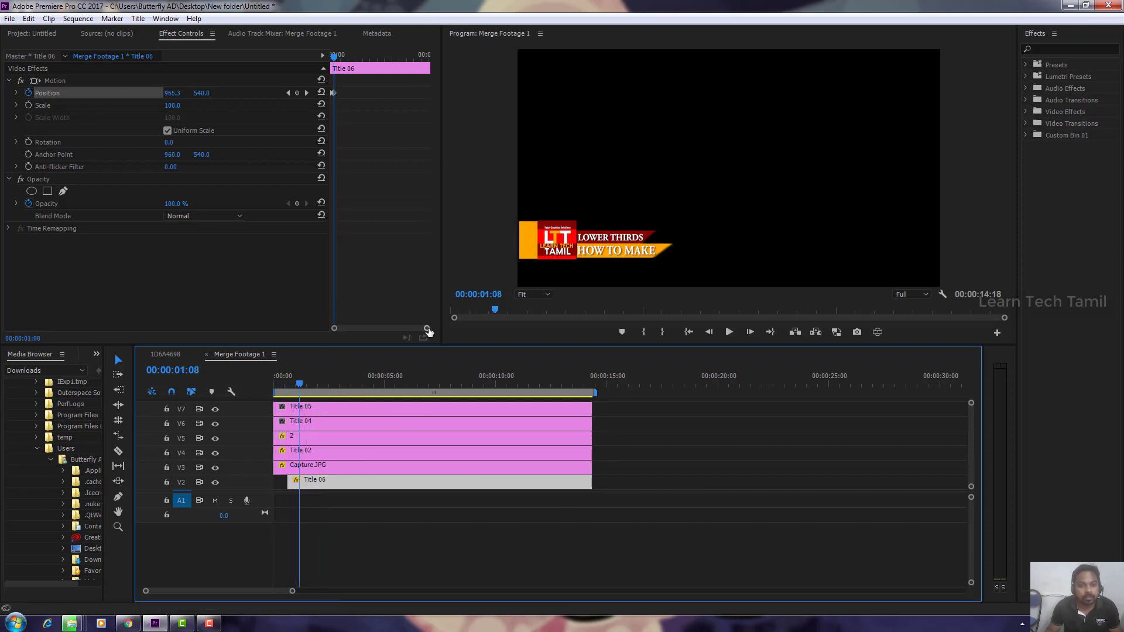
left_click_drag(427, 329, 387, 328)
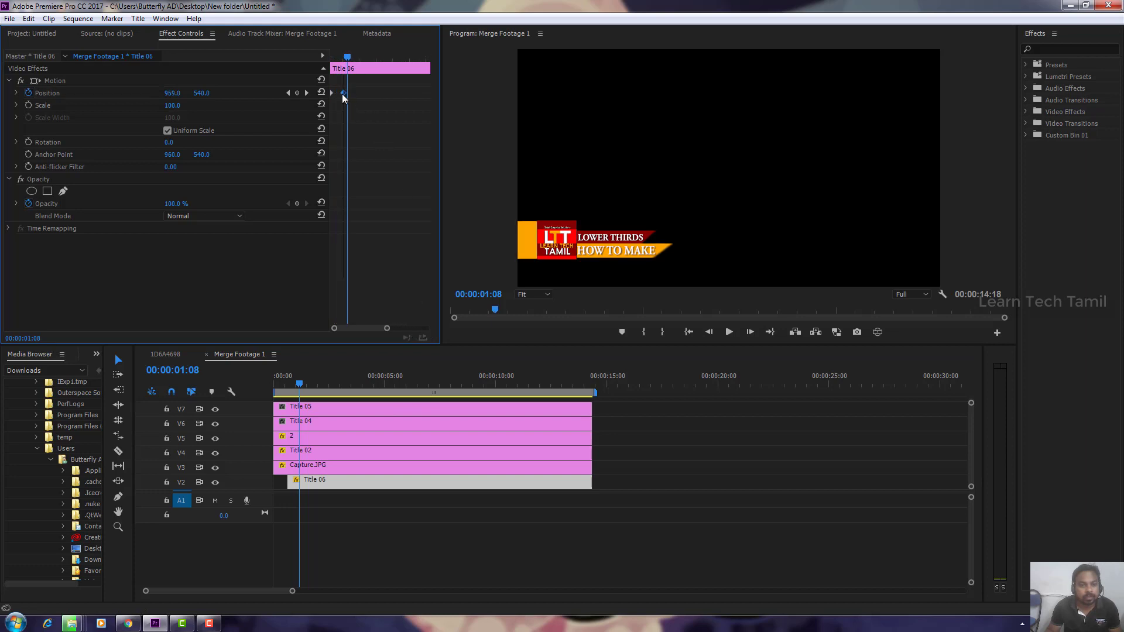
left_click(276, 379)
left_click_drag(276, 375, 287, 381)
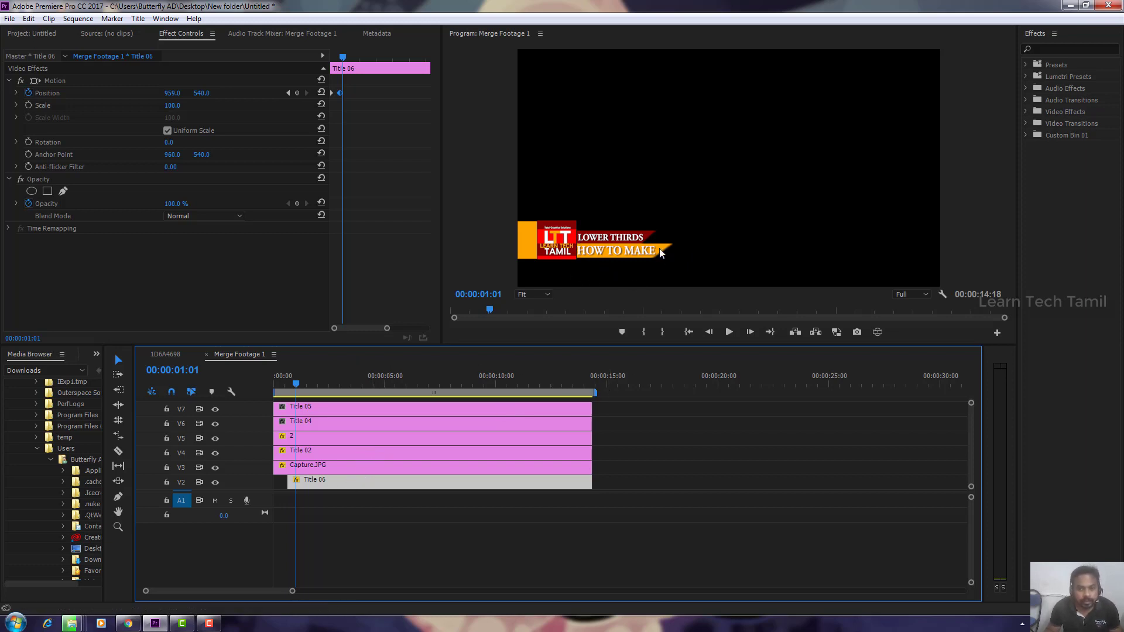
Trim Title 02 to start at 1:01 and place it on V2 beneath Title 06.
left_click(296, 455)
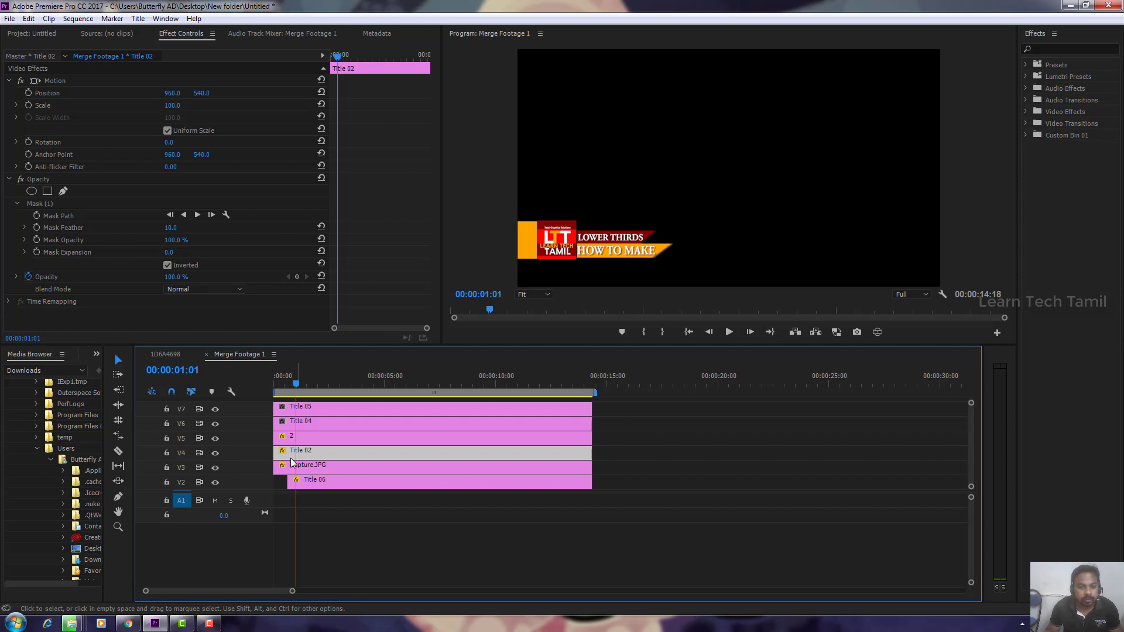
left_click_drag(275, 454, 297, 454)
left_click(321, 454)
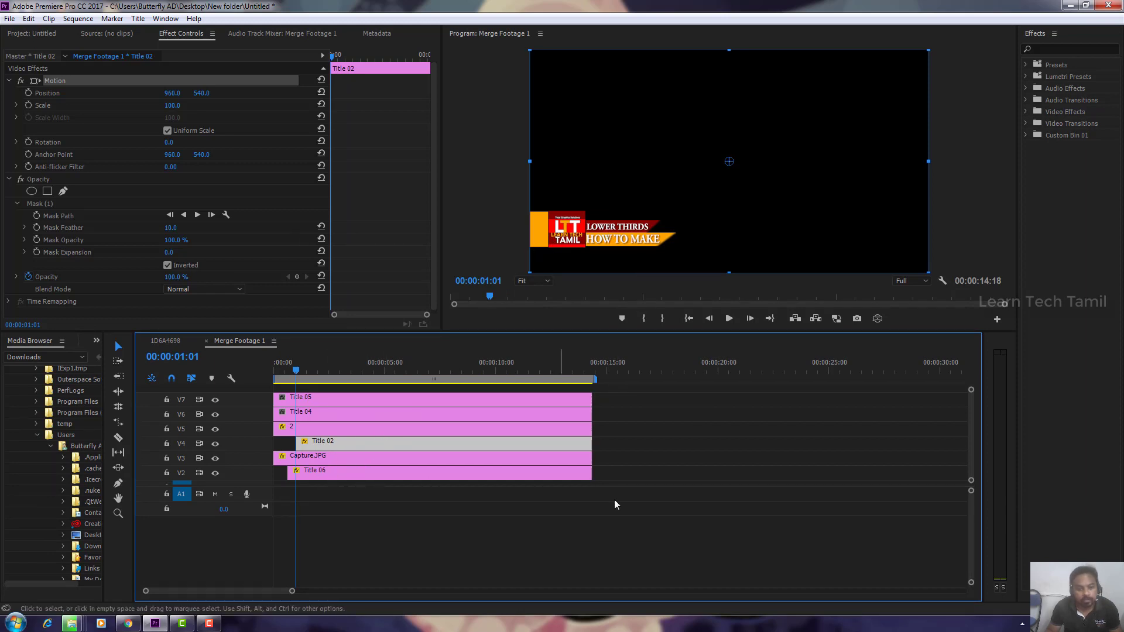
left_click_drag(577, 445, 890, 445)
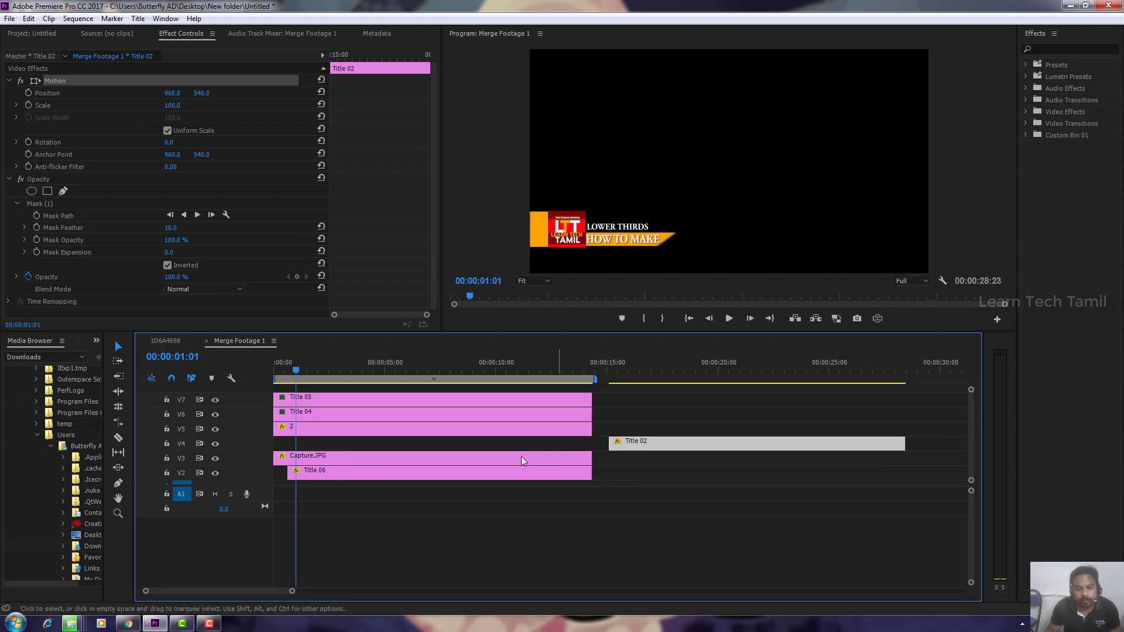
left_click(486, 463)
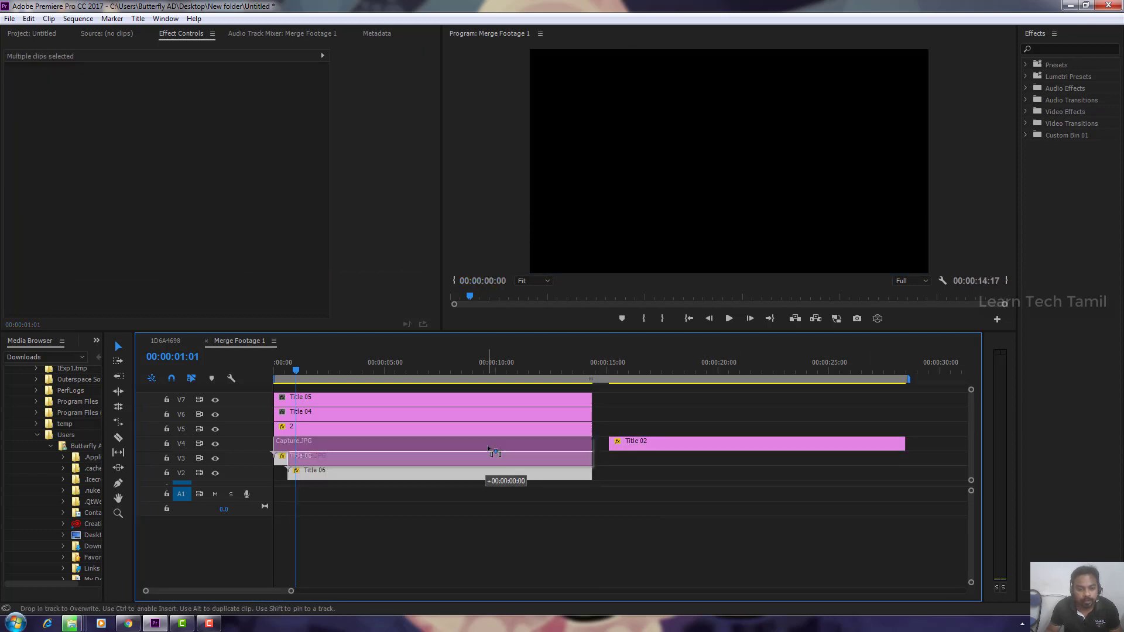
mouse_move(486, 466)
left_mouse_down()
mouse_move(623, 455)
mouse_move(319, 473)
left_mouse_up()
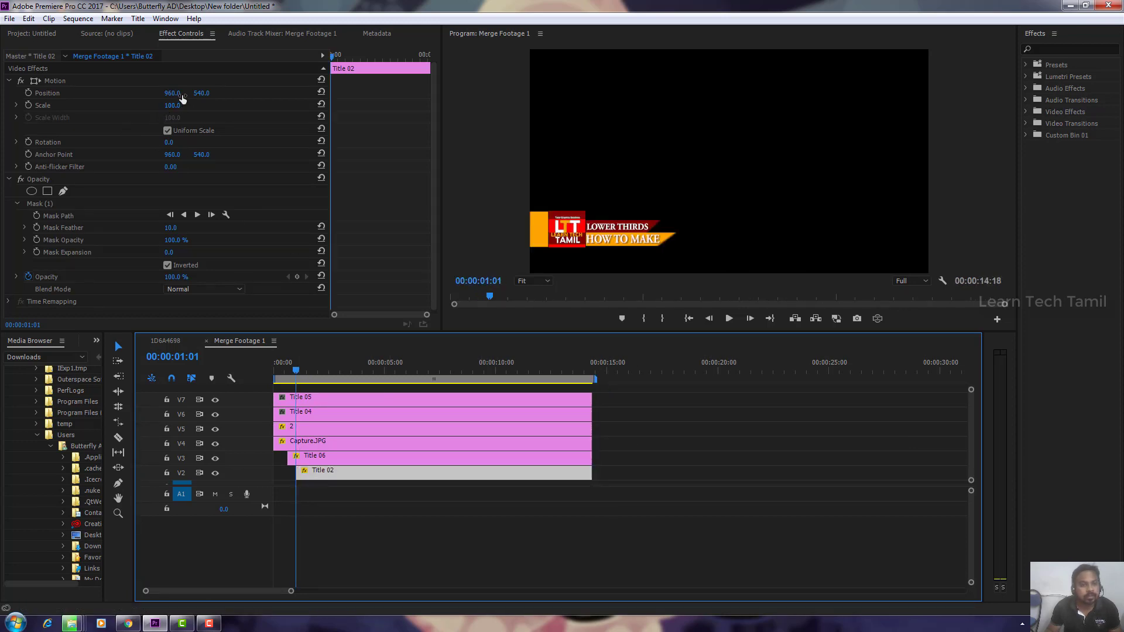
Keyframe Title 02's Position so the red bar slides right from 597 to 947.
left_click_drag(174, 96, 32, 96)
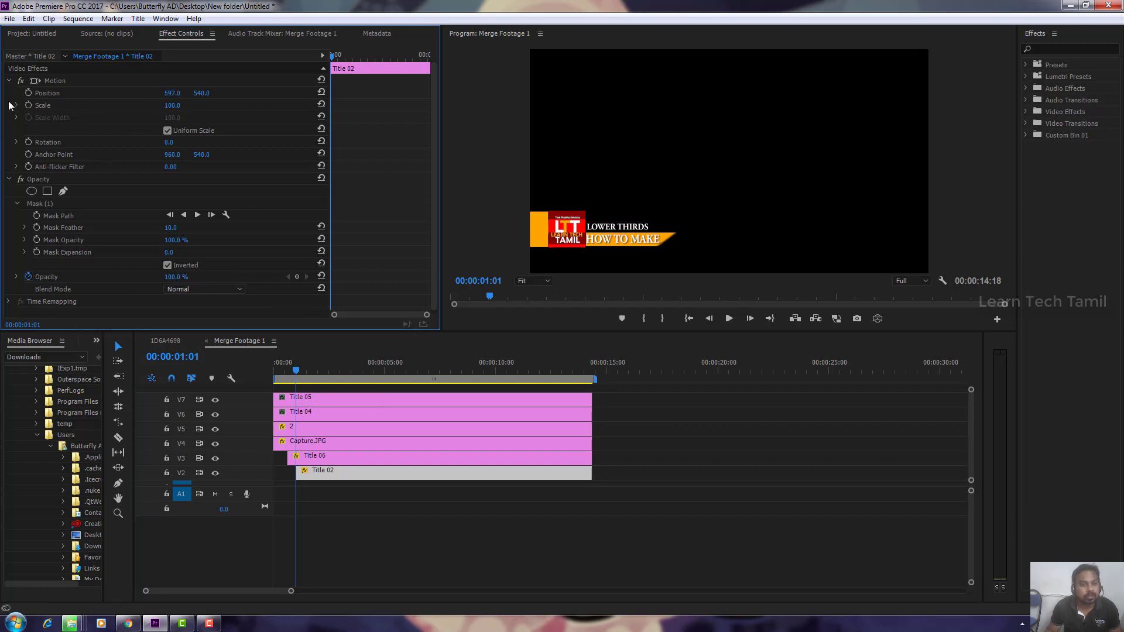
left_click(29, 93)
key("space")
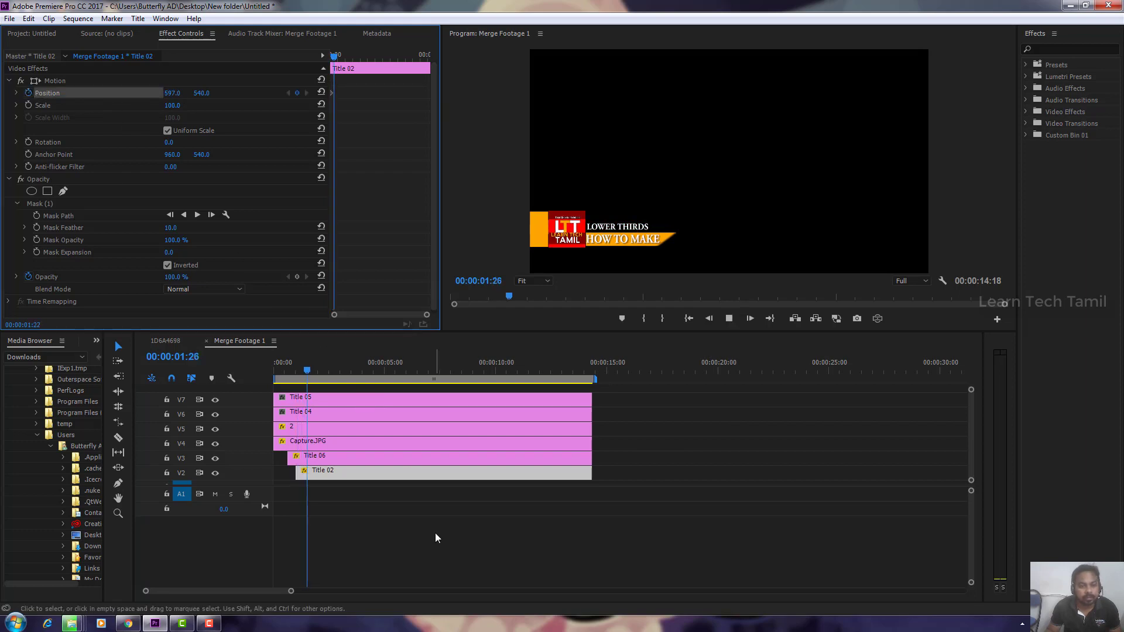
key("space")
left_click_drag(172, 93, 374, 92)
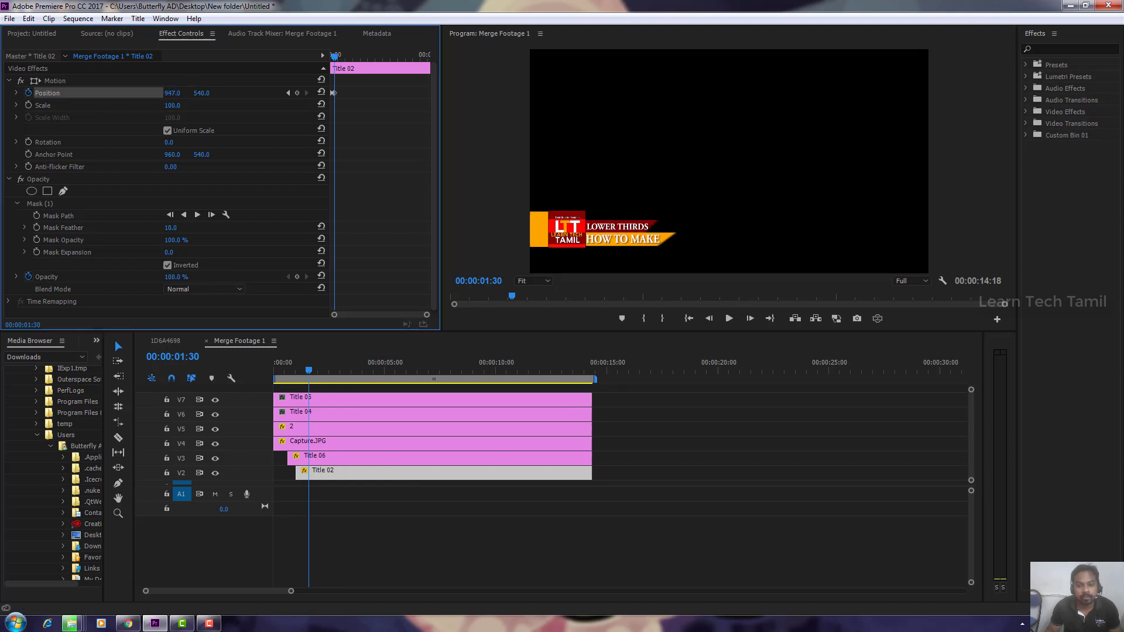
Play back the red bar animation from near the start to check it.
left_click(278, 366)
key("space")
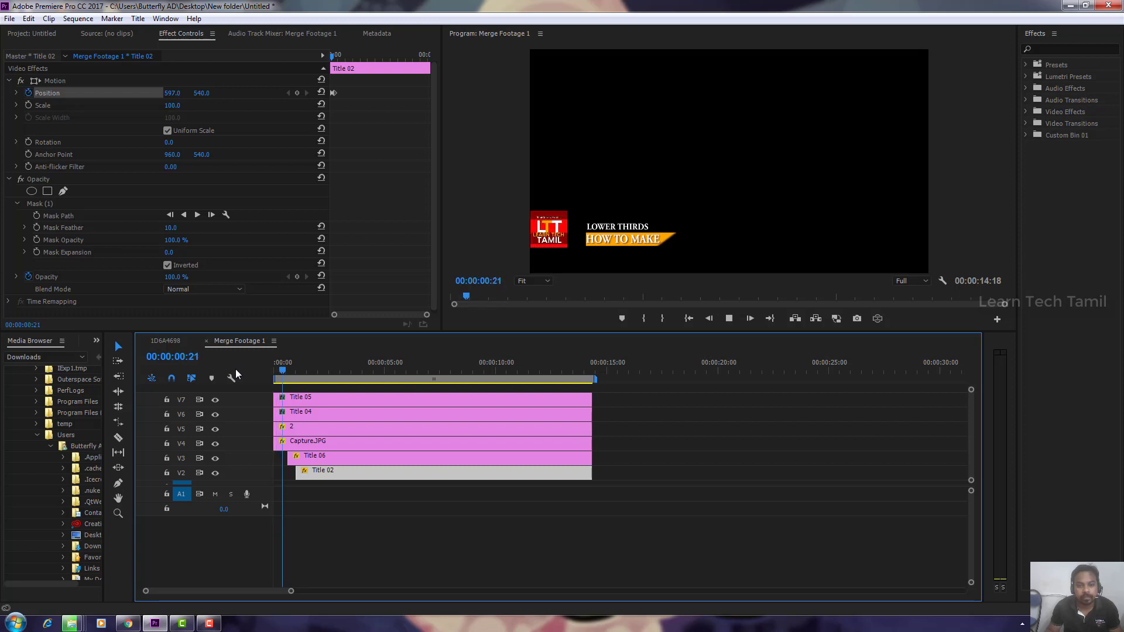
key("space")
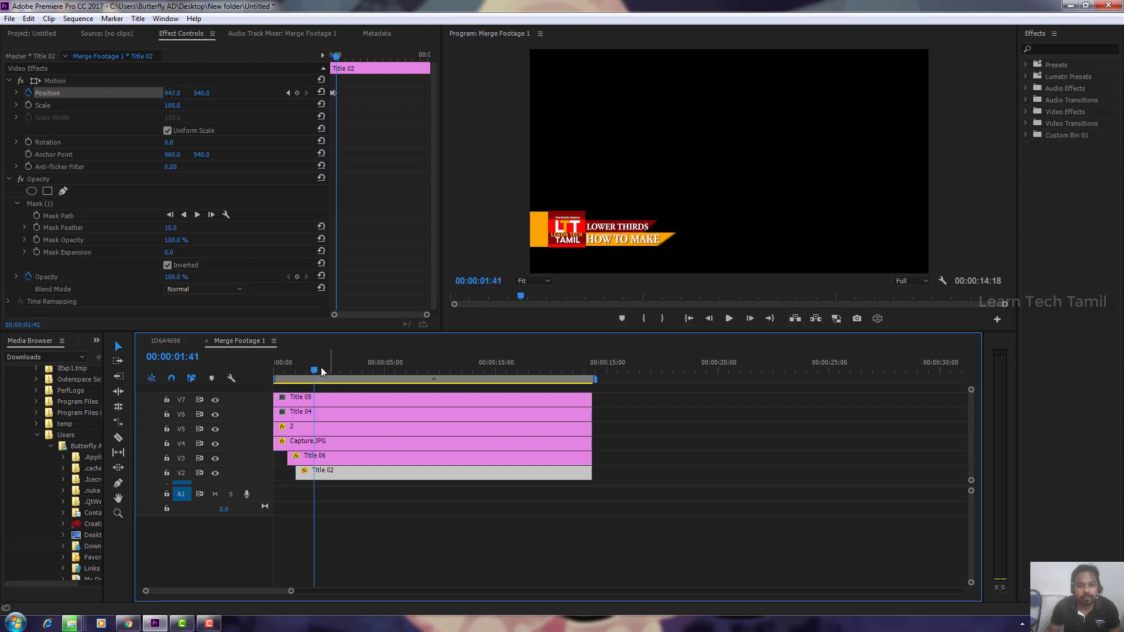
left_click_drag(321, 368, 282, 367)
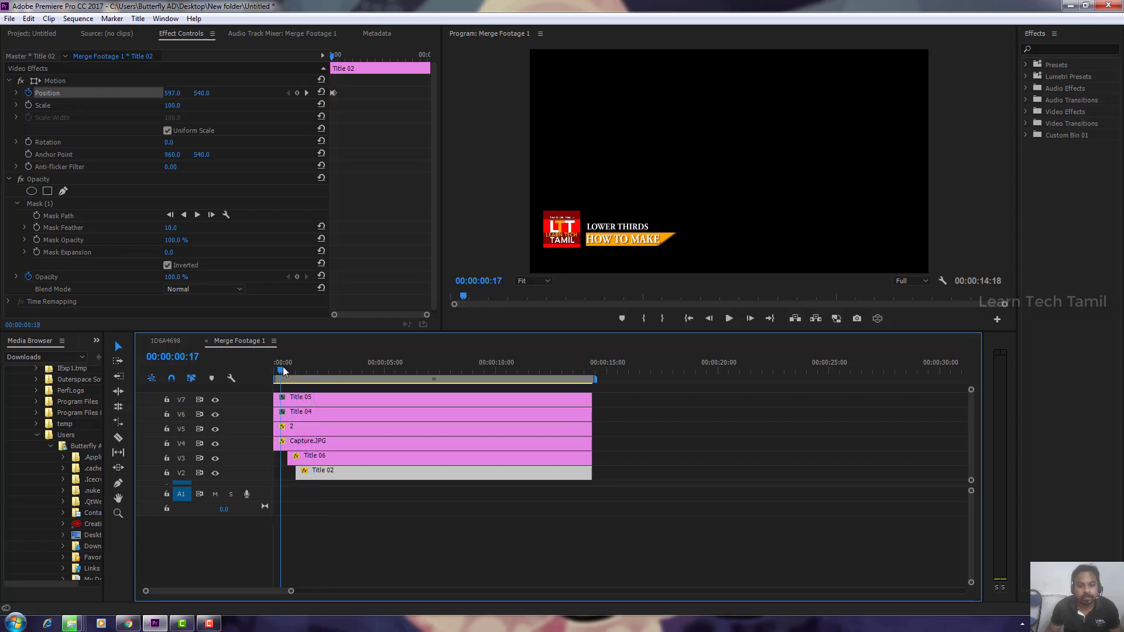
key("space")
key("space")
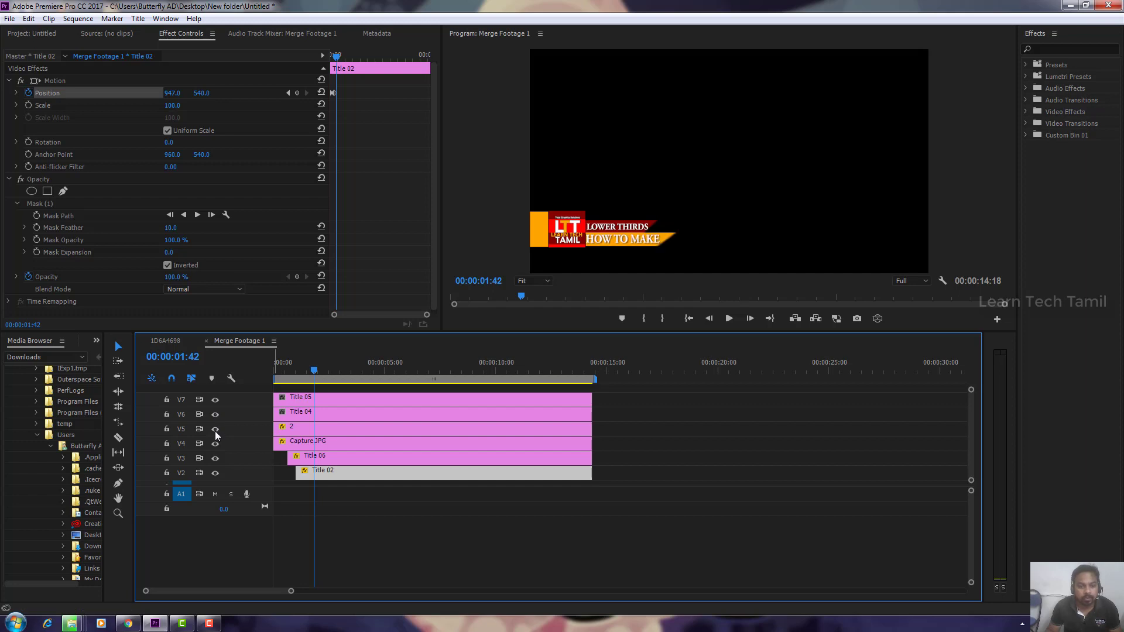
Put clip 2 on the bottom track, moving Capture.JPG, Title 06 and Title 02 up one.
mouse_move(323, 432)
left_mouse_down()
mouse_move(675, 431)
mouse_move(580, 483)
left_mouse_up()
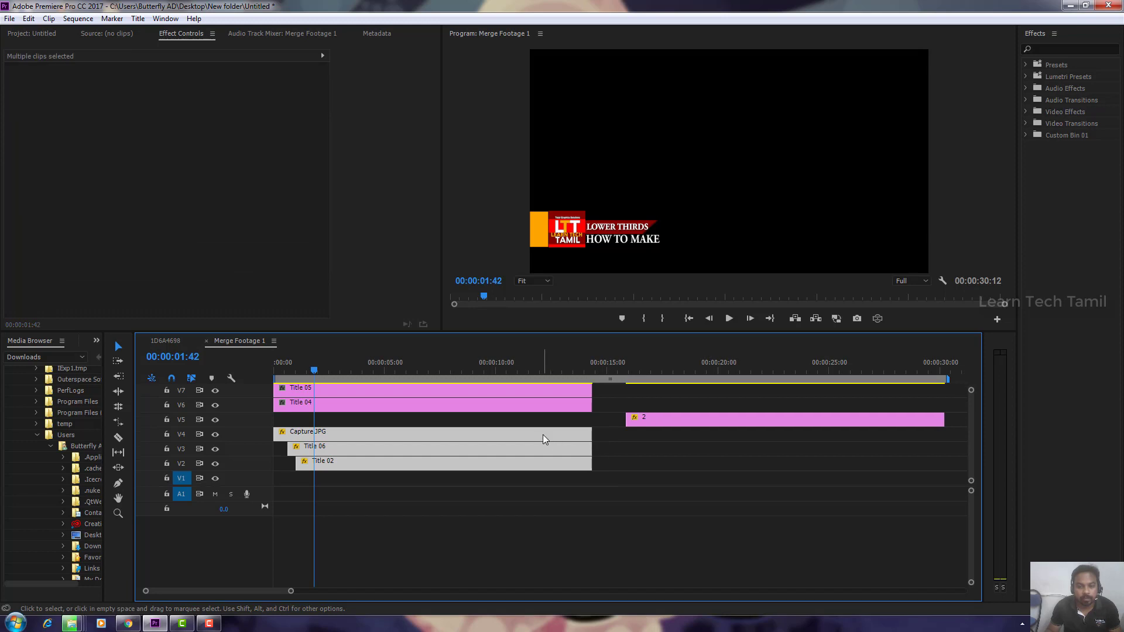
left_click_drag(543, 434, 543, 432)
mouse_move(682, 421)
left_mouse_down()
mouse_move(429, 478)
mouse_move(337, 472)
left_mouse_up()
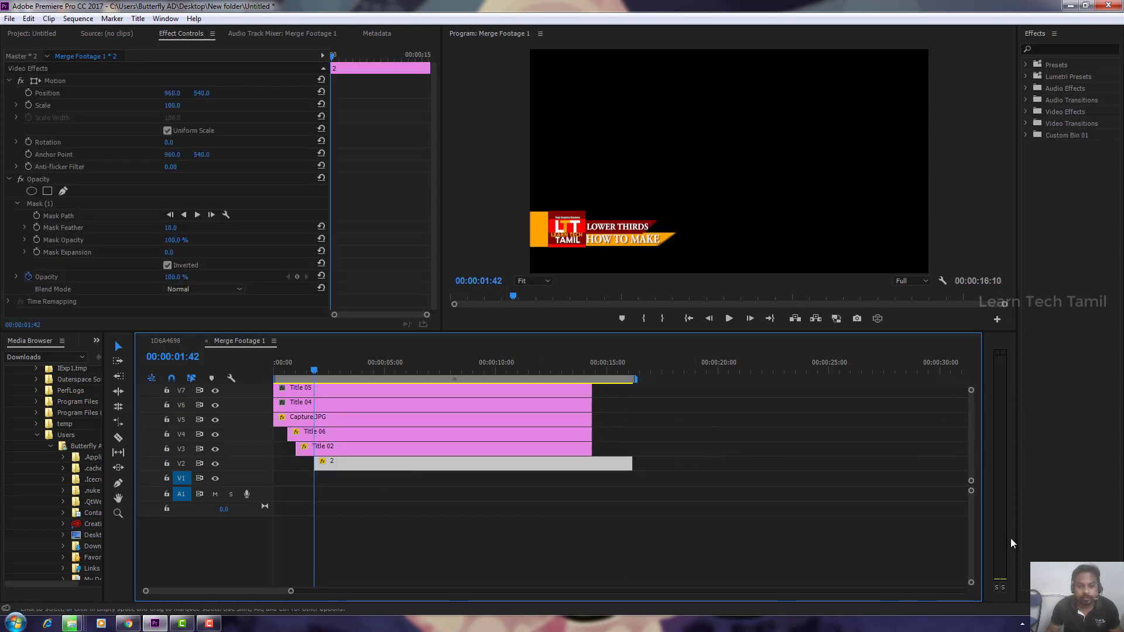
left_click_drag(970, 472, 970, 479)
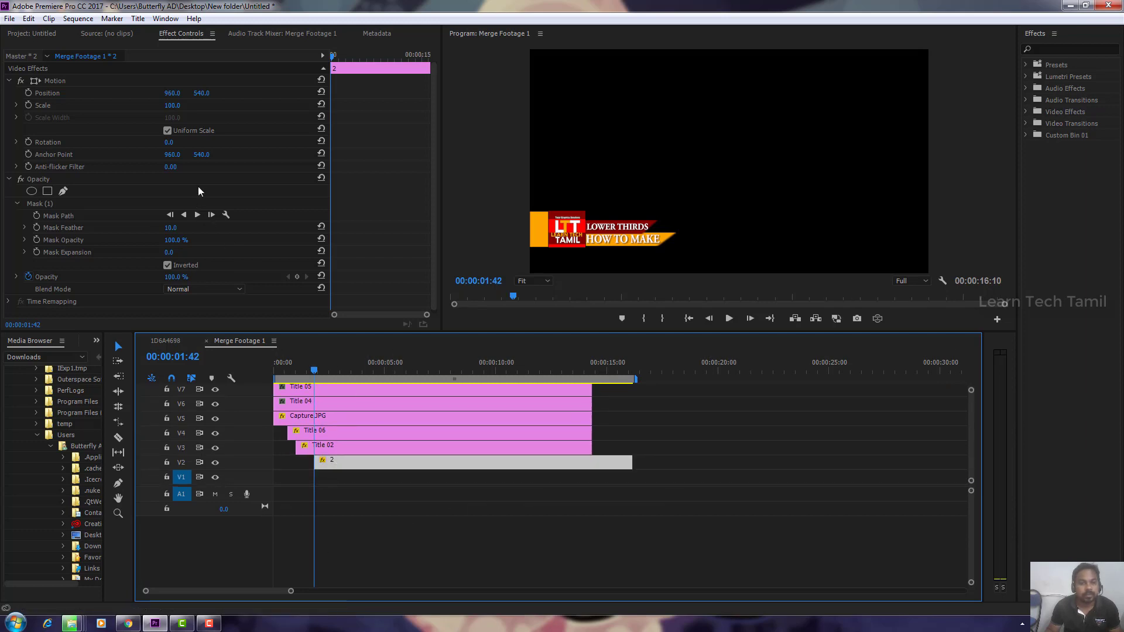
Keyframe clip 2's Position so the orange bar slides right into place, then preview it.
left_click_drag(176, 96, 70, 96)
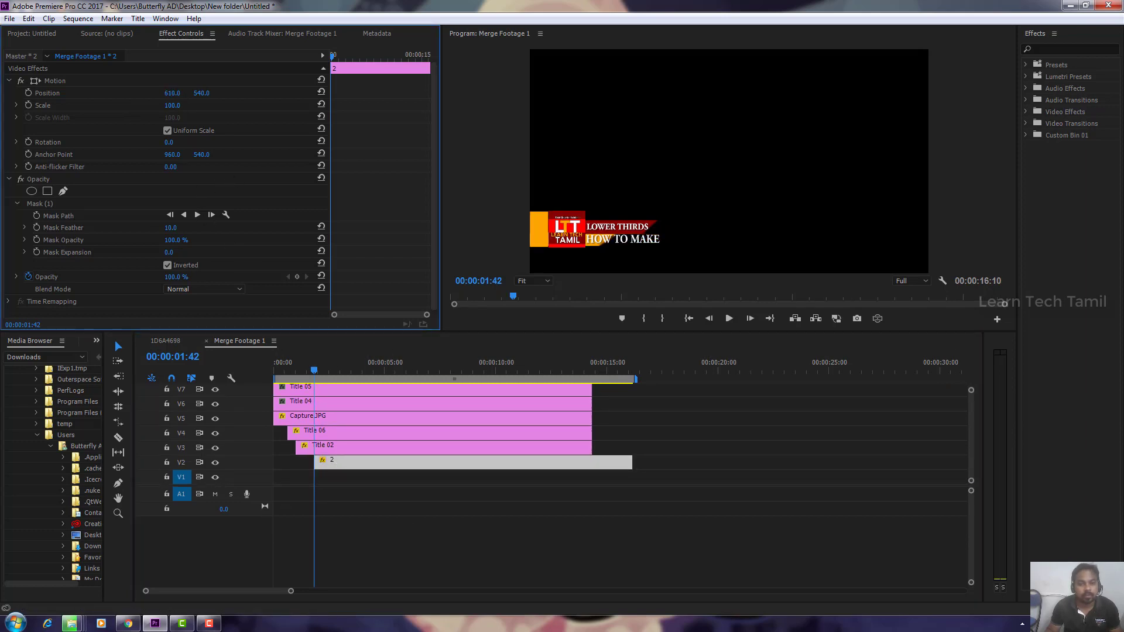
left_click(29, 93)
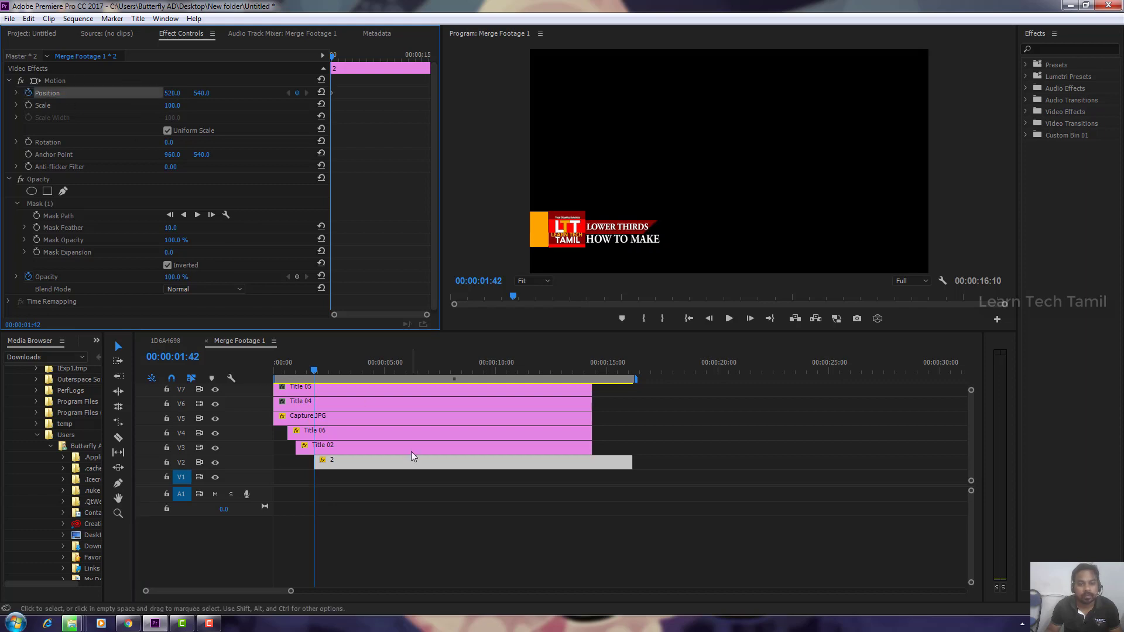
key("space")
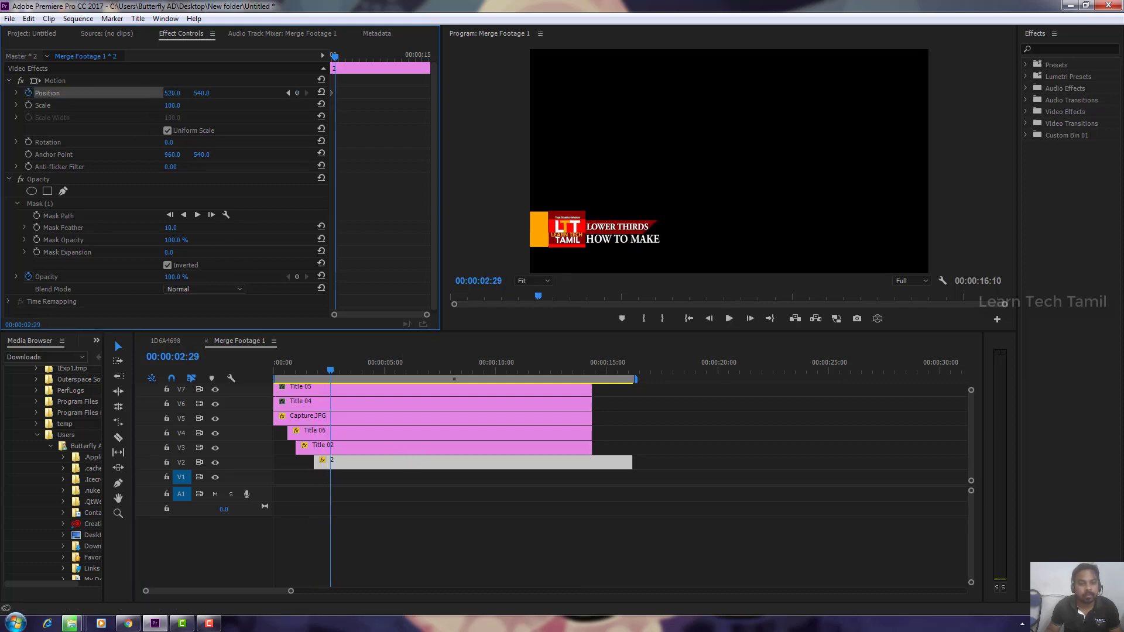
left_click_drag(172, 93, 242, 92)
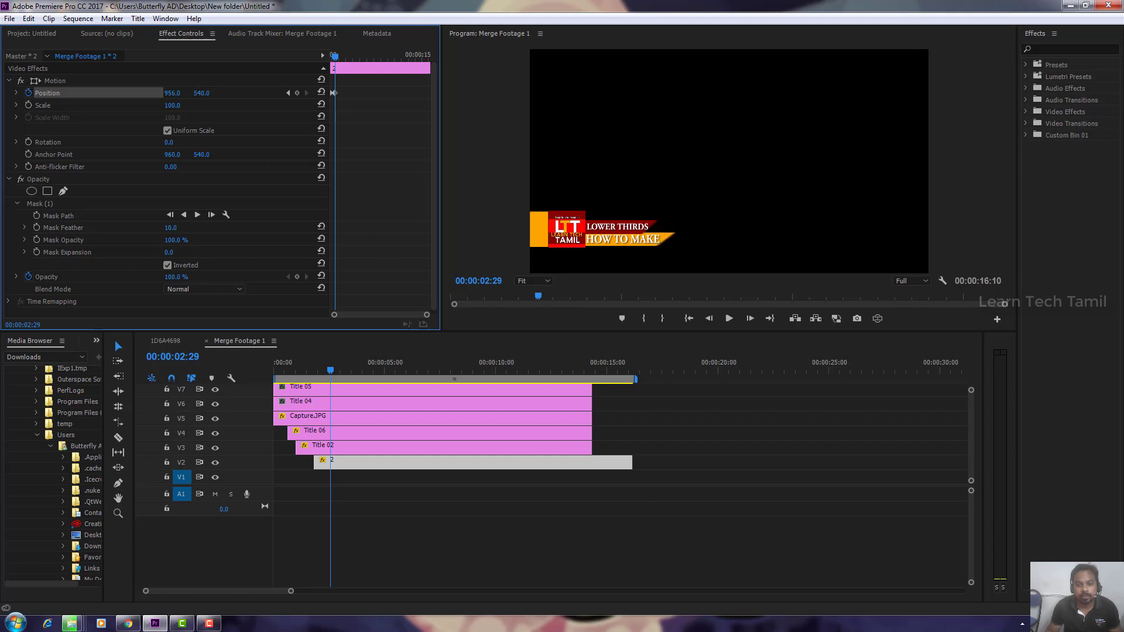
left_click_drag(331, 371, 200, 364)
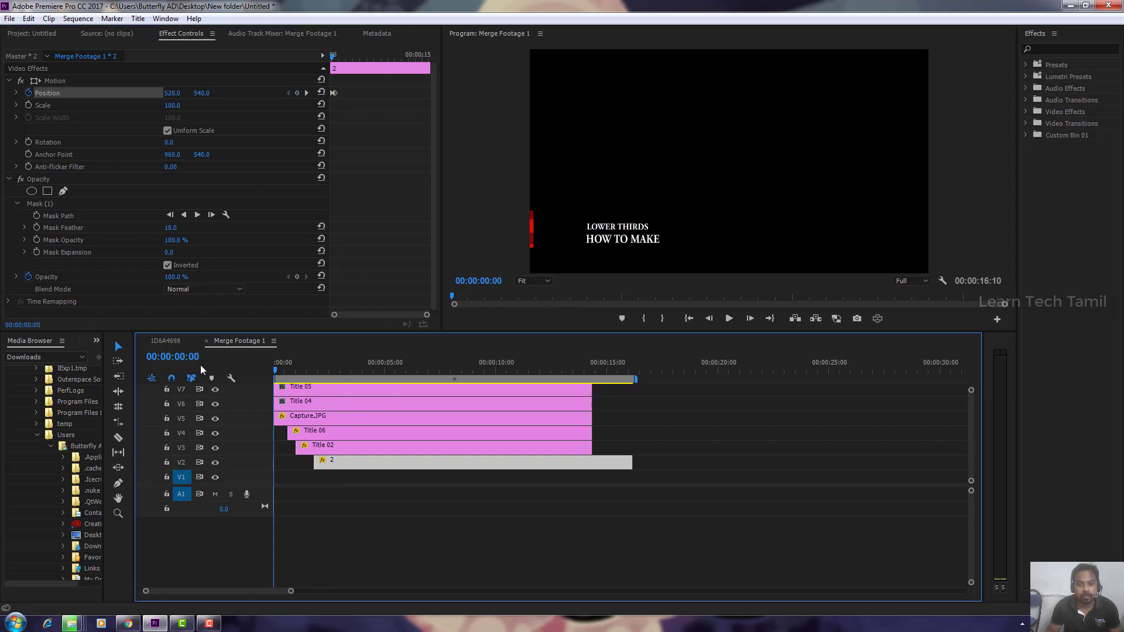
key("space")
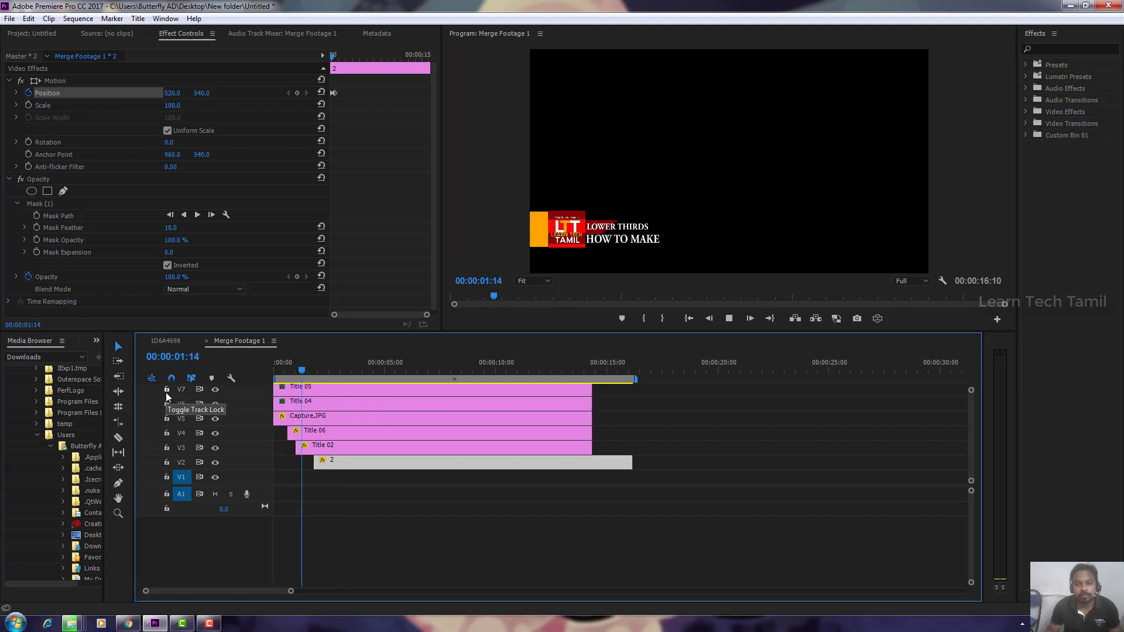
key("space")
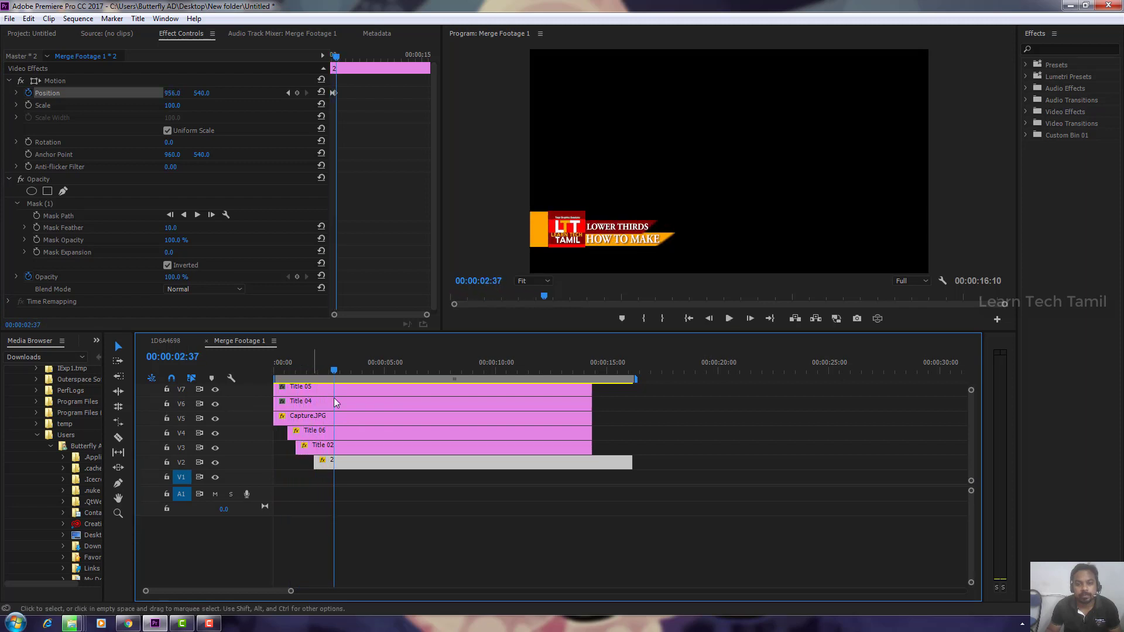
Move clip 2's first Position keyframe earlier at X 520 and replay from the start.
left_click_drag(425, 316, 385, 315)
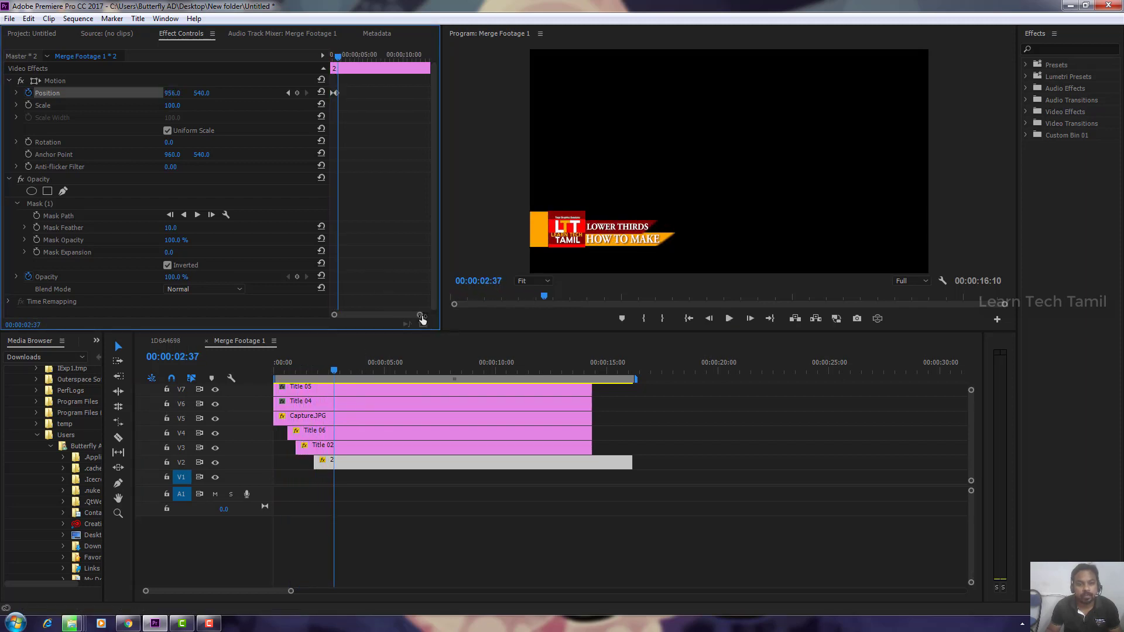
left_click_drag(356, 93, 349, 93)
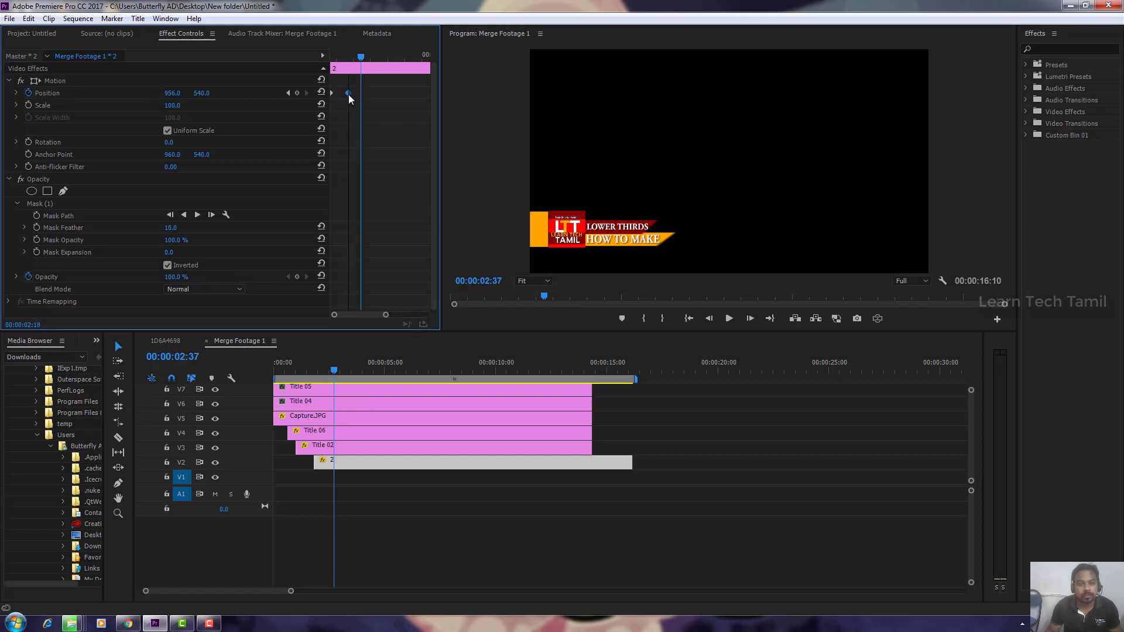
left_click(220, 361)
key("Home")
key("space")
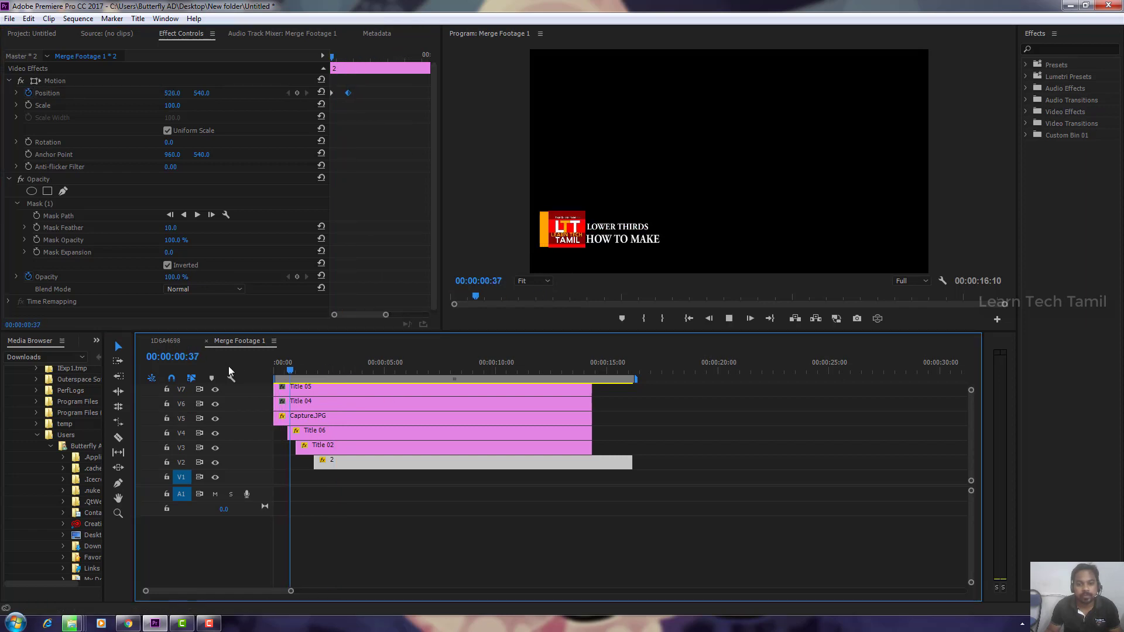
key("space")
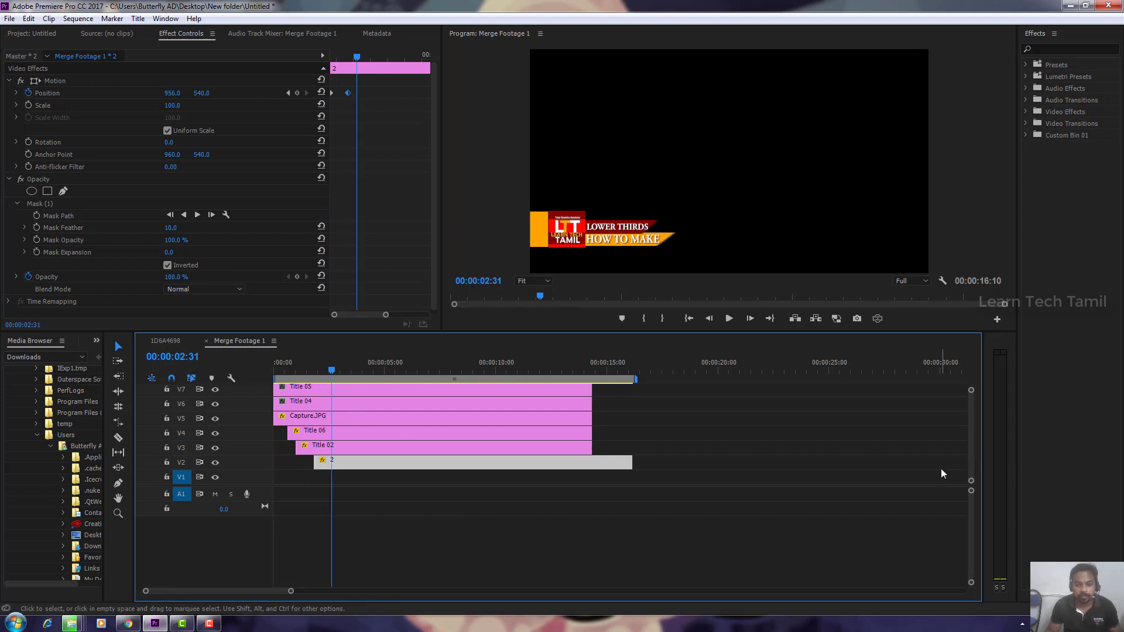
scroll(972, 462, "up", 2)
scroll(972, 462, "up", 2)
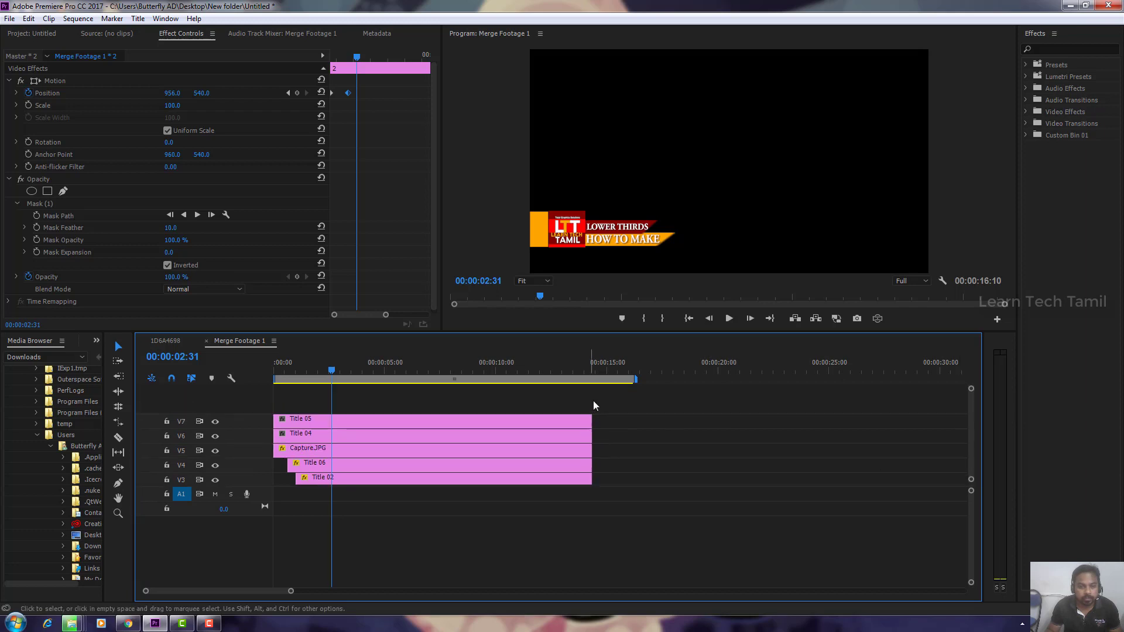
Shift Title 04 and Title 05 to start about 2.5 seconds in, then replay the lower third.
left_click_drag(589, 436, 588, 437)
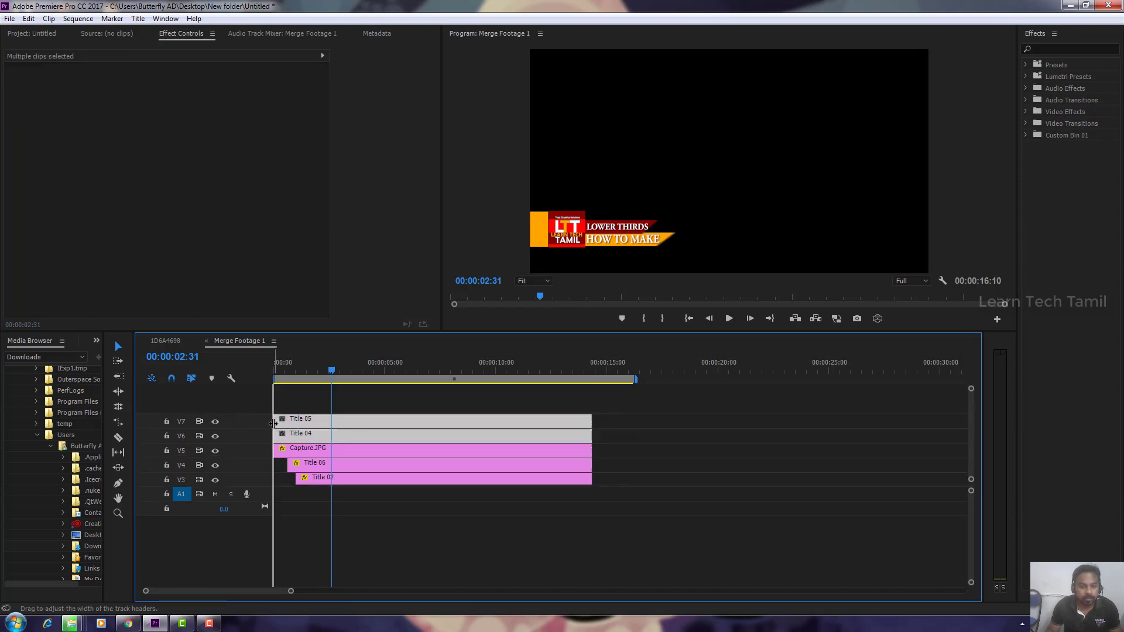
left_click_drag(274, 422, 331, 423)
left_click(377, 368)
key("space")
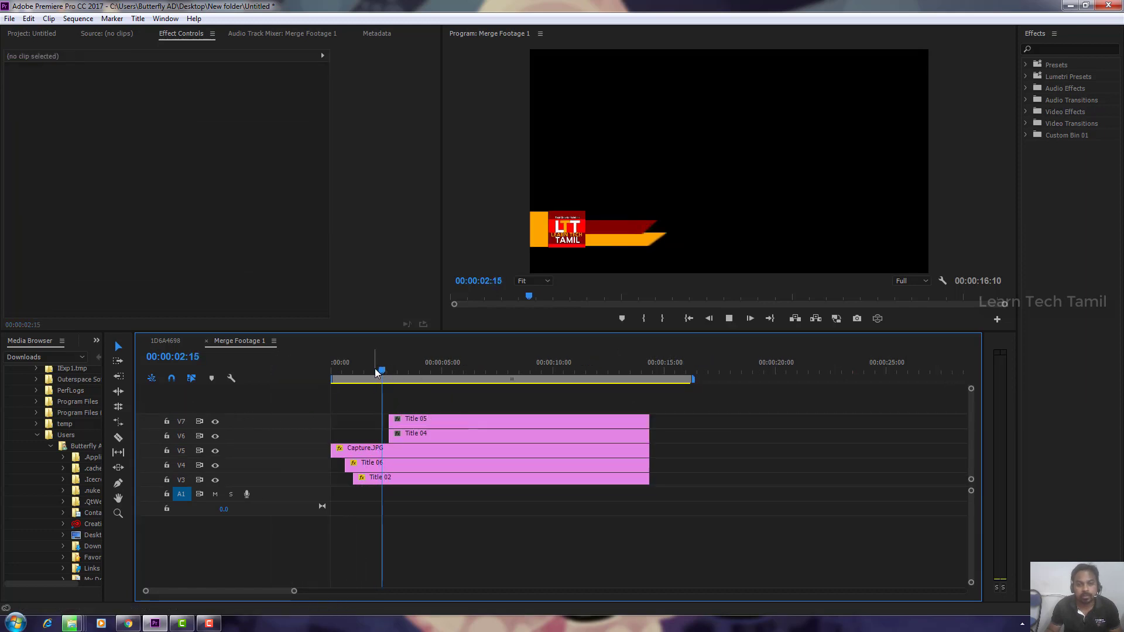
key("Home")
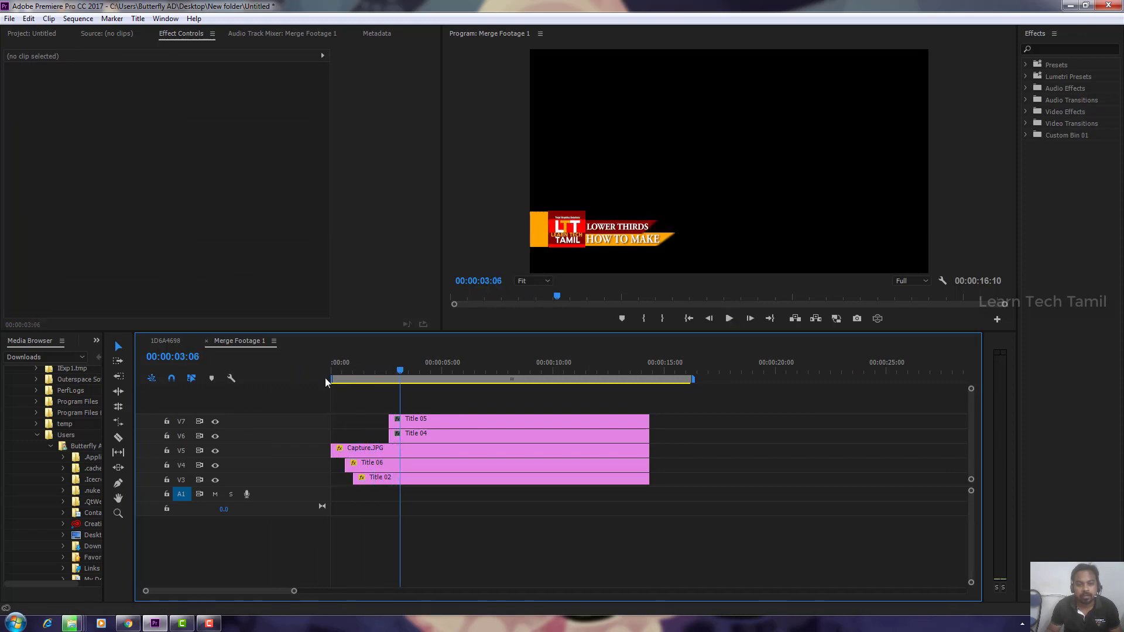
left_click(388, 370)
Add Cross Dissolve fade-ins to the starts of Title 05 and Title 04.
left_click(412, 423)
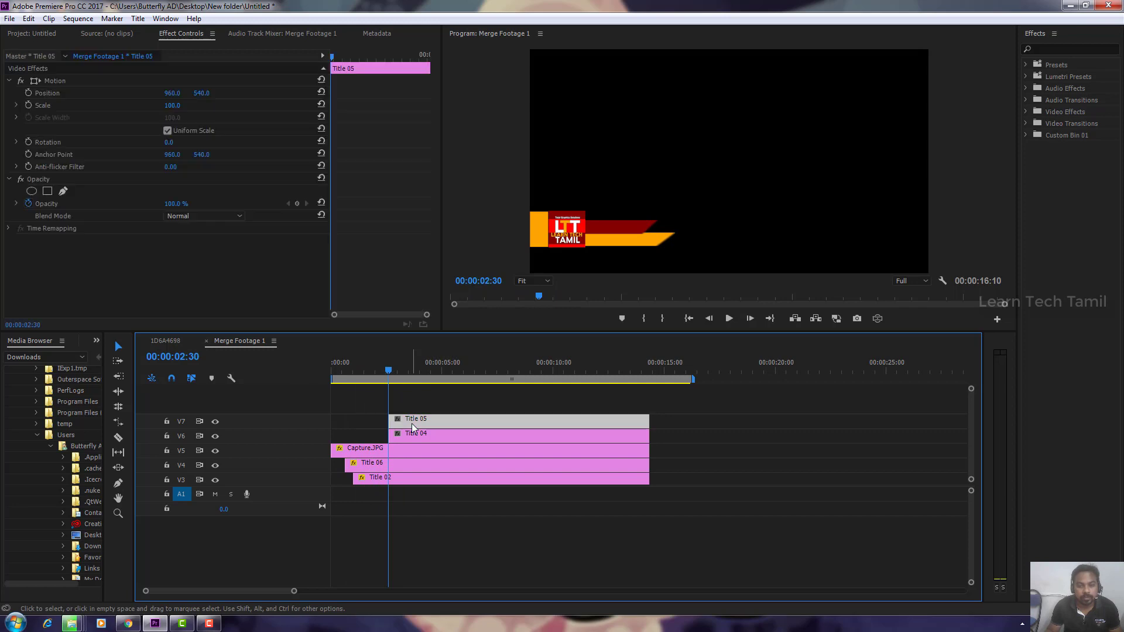
left_click(1025, 124)
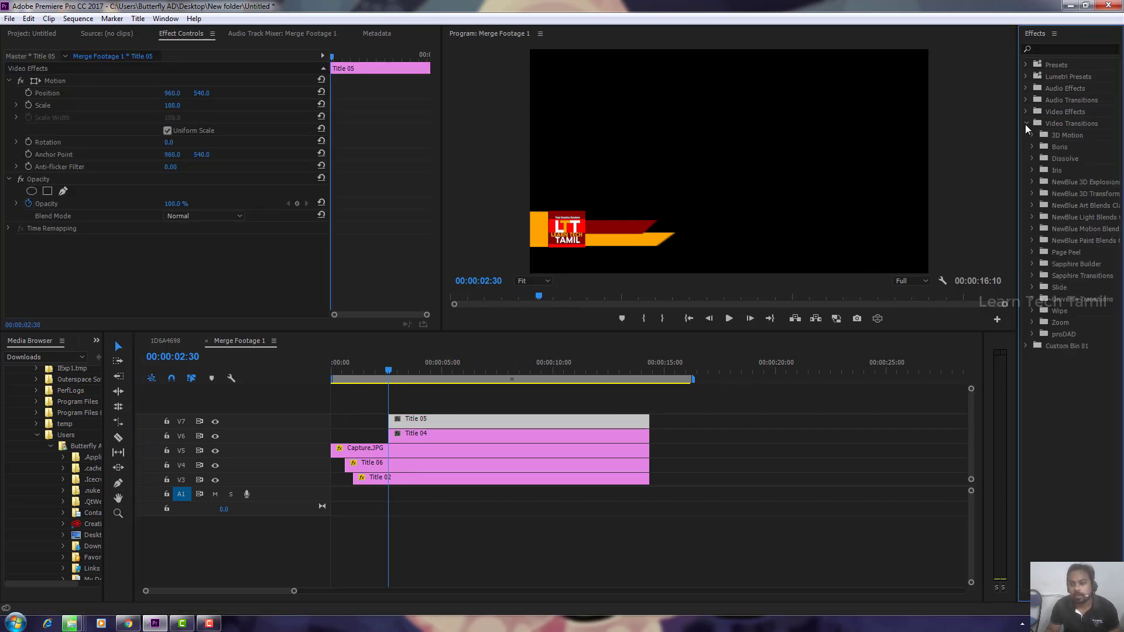
left_click(1033, 157)
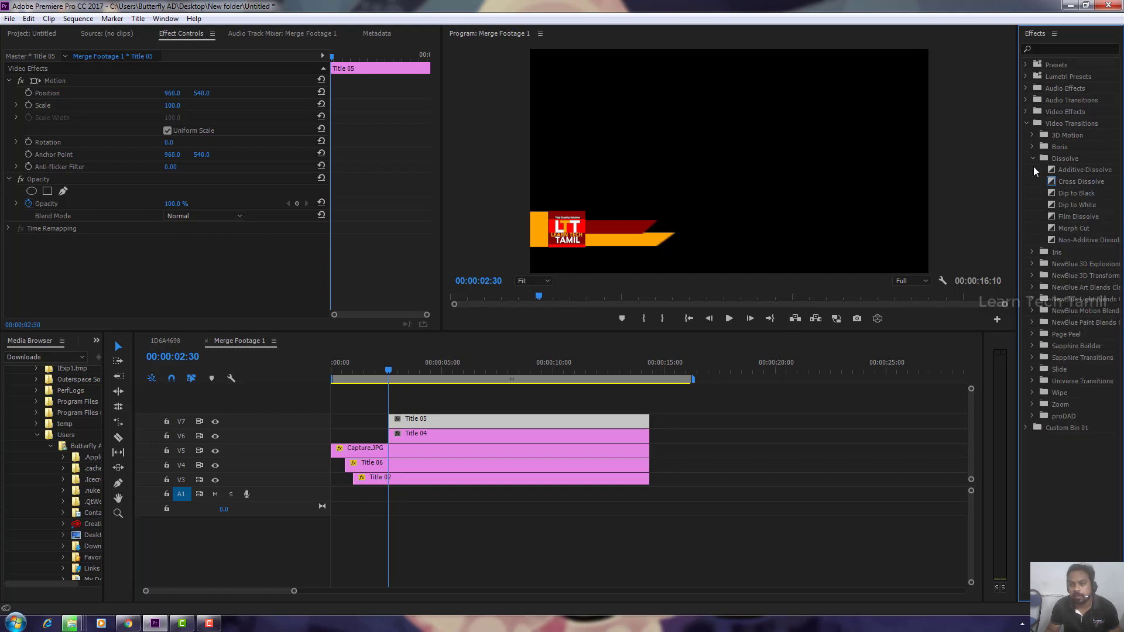
left_click_drag(1076, 186, 397, 421)
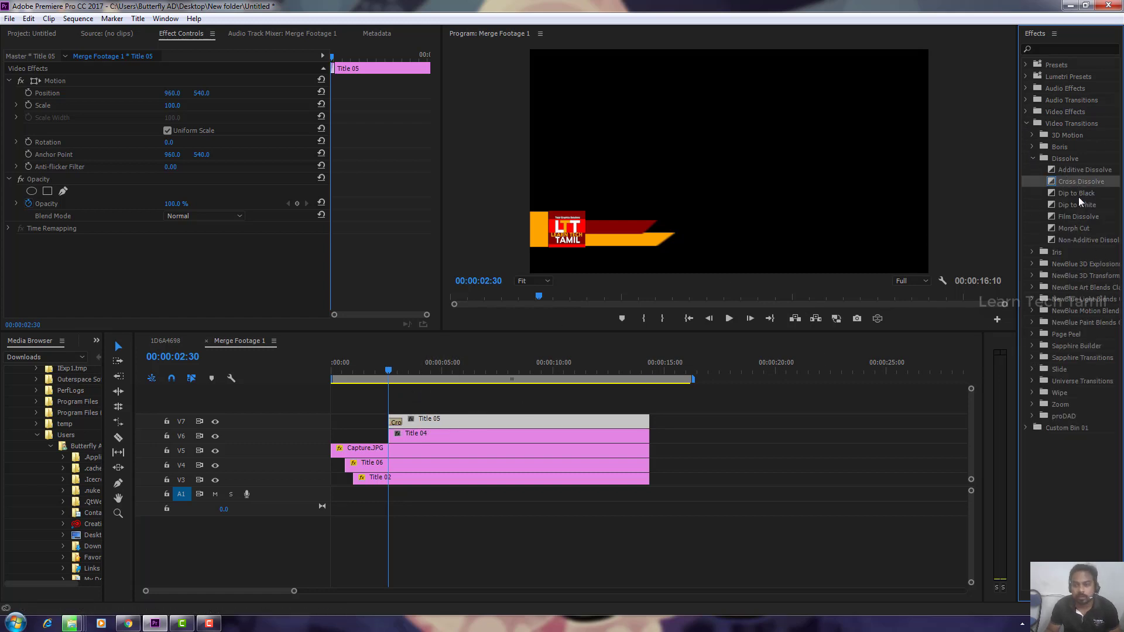
left_click(1077, 196)
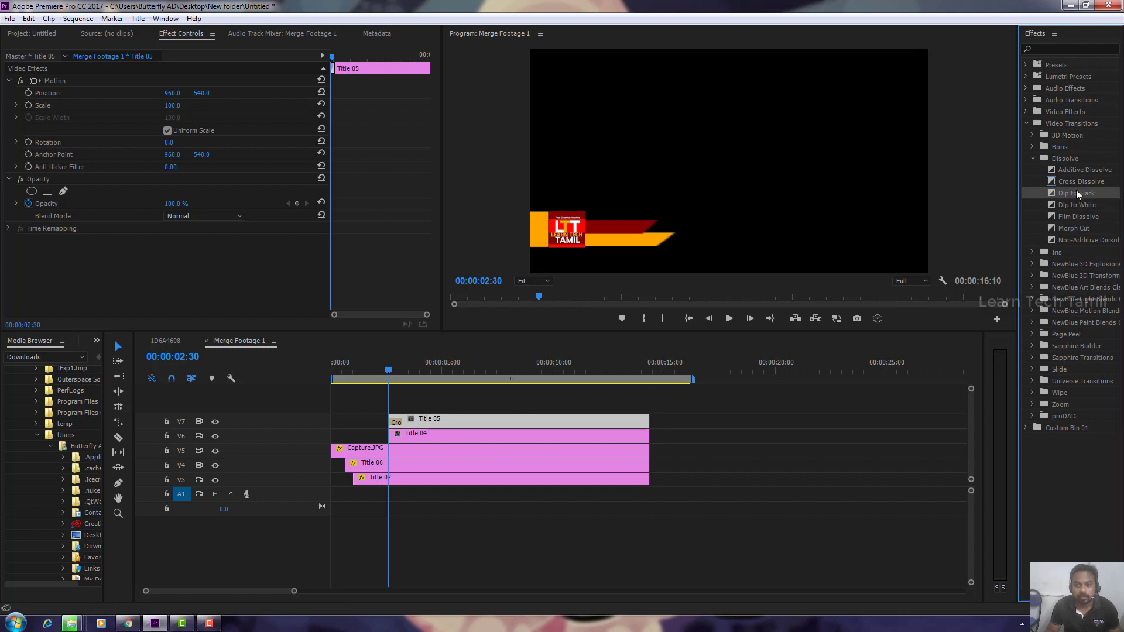
left_click_drag(1078, 182, 399, 436)
Stagger the titles so Title 05 starts after Title 04, replaying to check timing.
key("space")
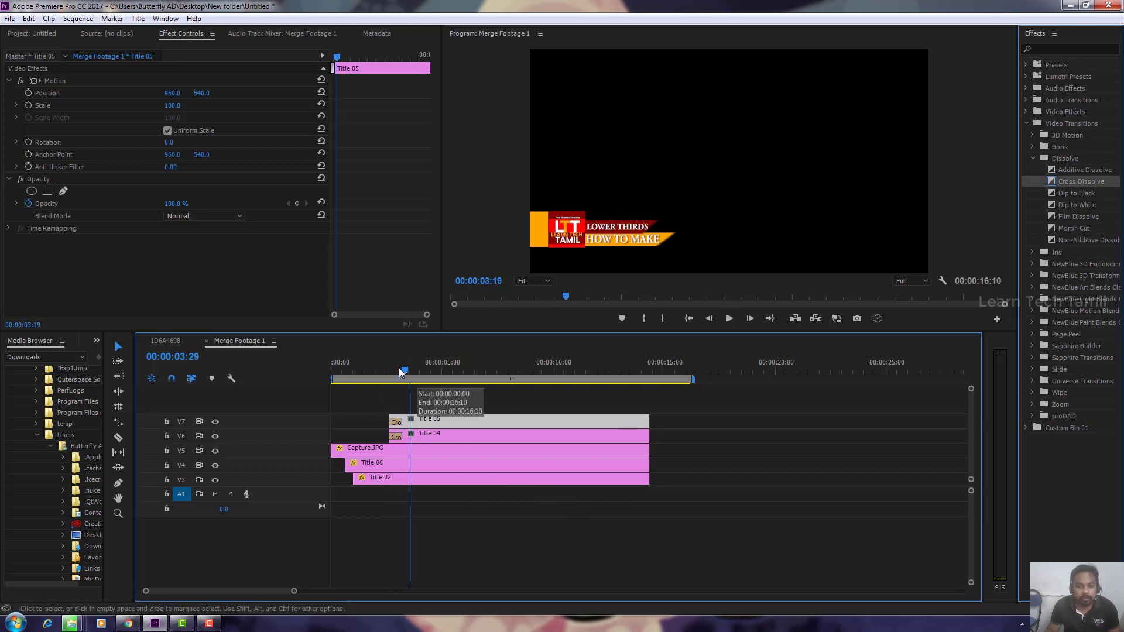
left_click(399, 368)
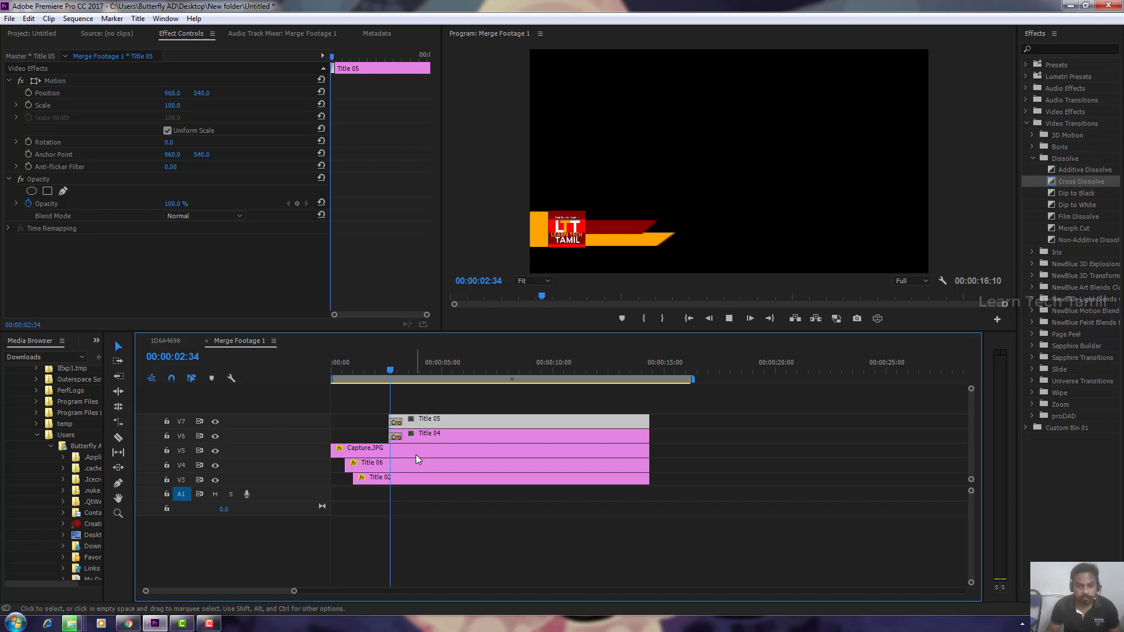
left_click(370, 433)
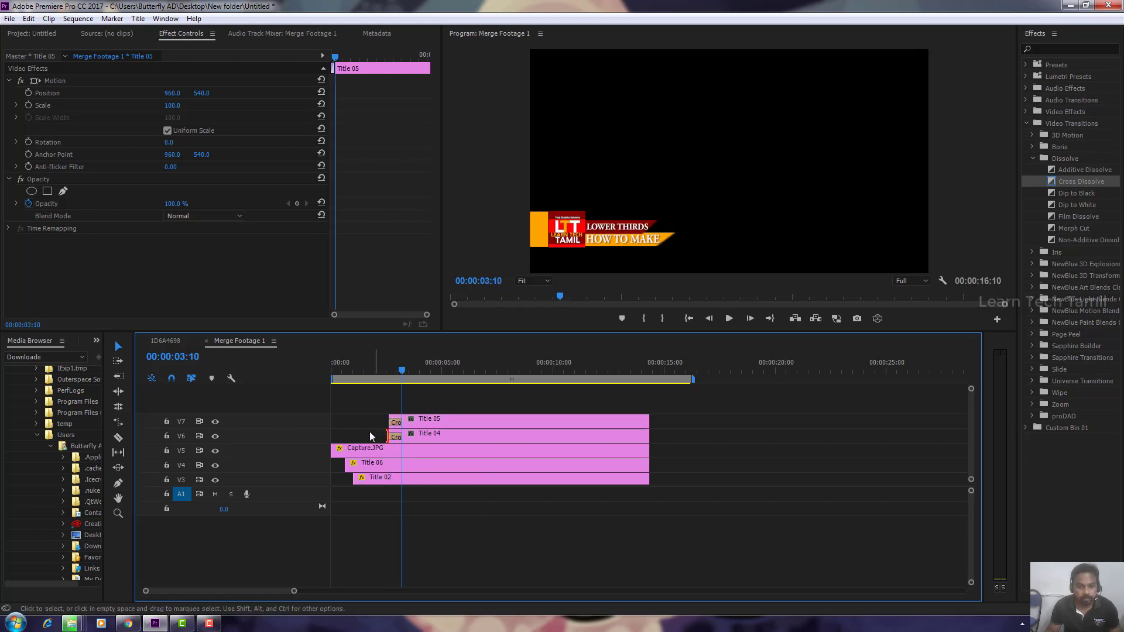
left_click_drag(391, 436, 402, 437)
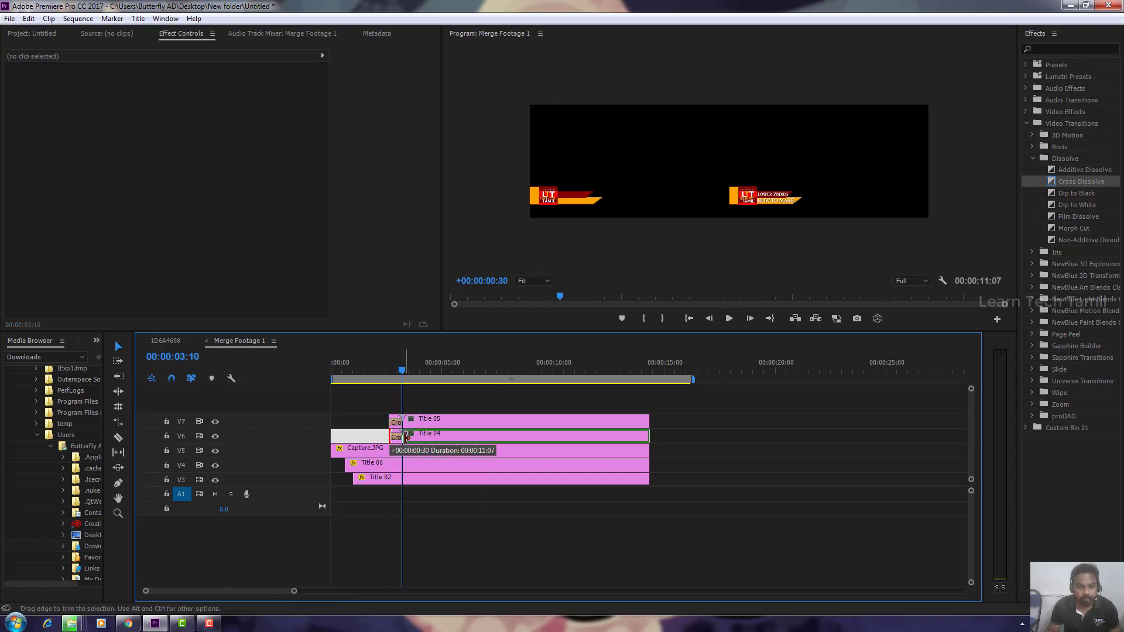
left_click(387, 368)
left_click(381, 366)
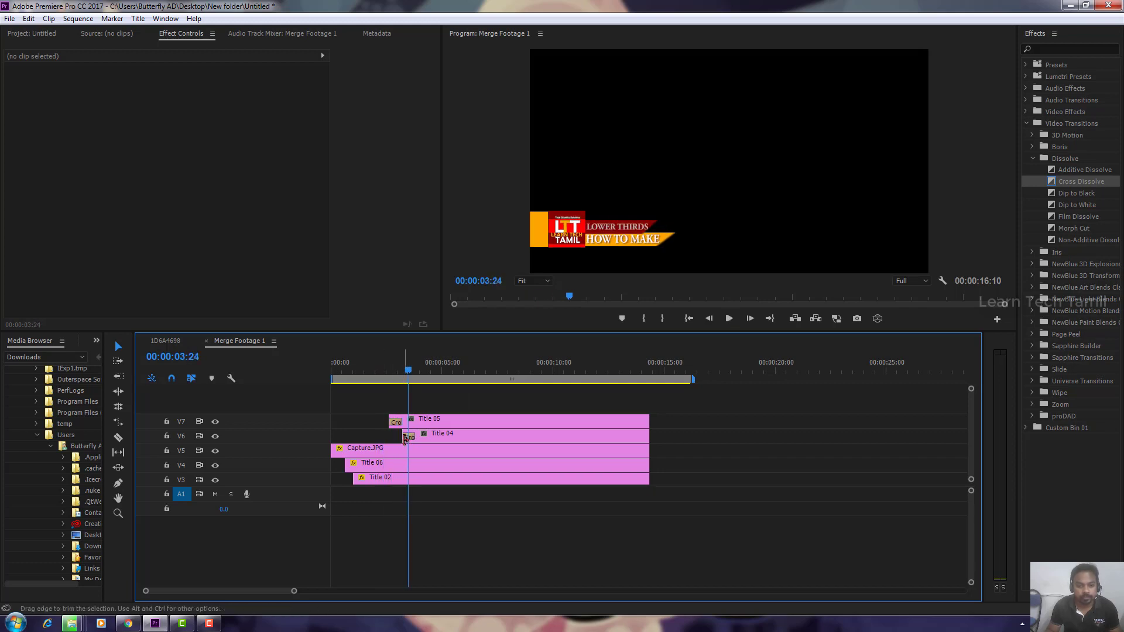
left_click_drag(406, 439, 392, 436)
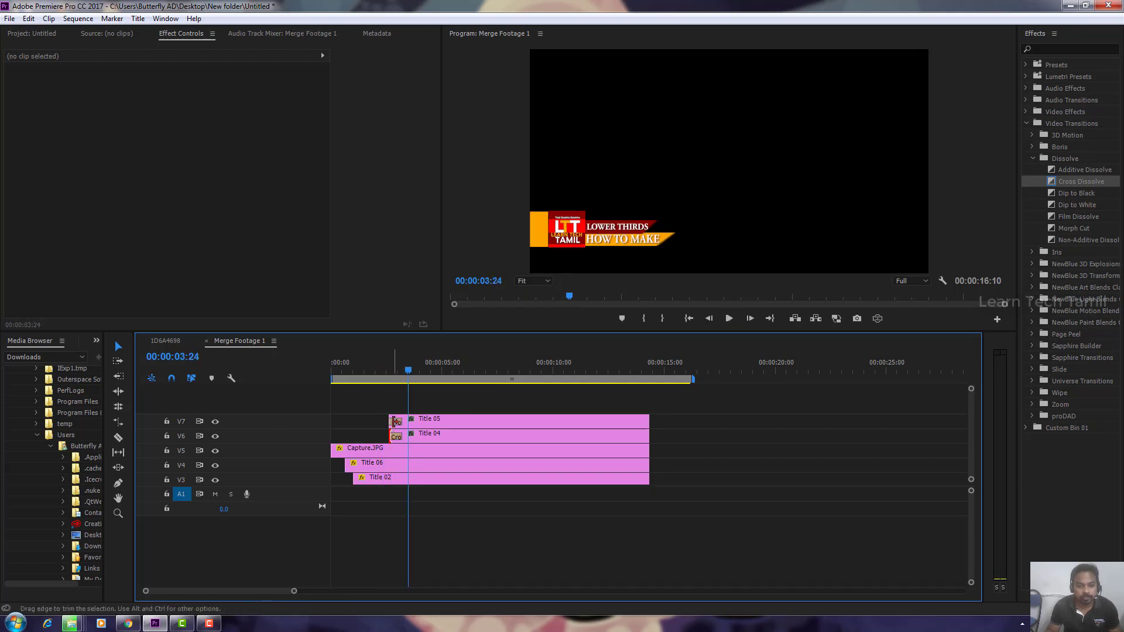
left_click_drag(394, 420, 406, 420)
left_click(380, 363)
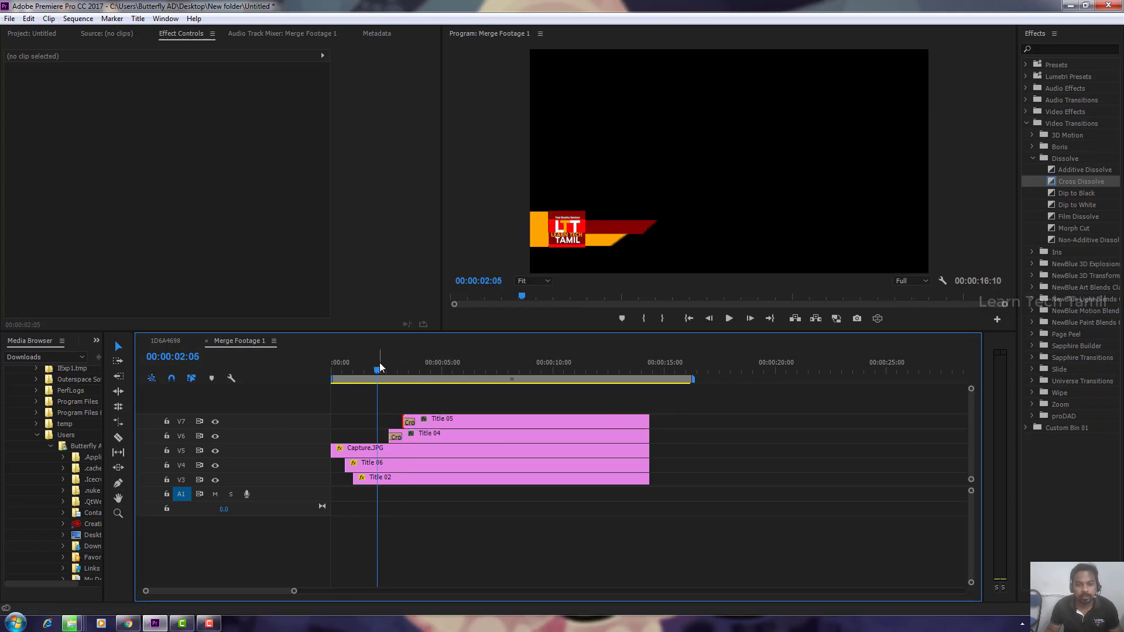
key("space")
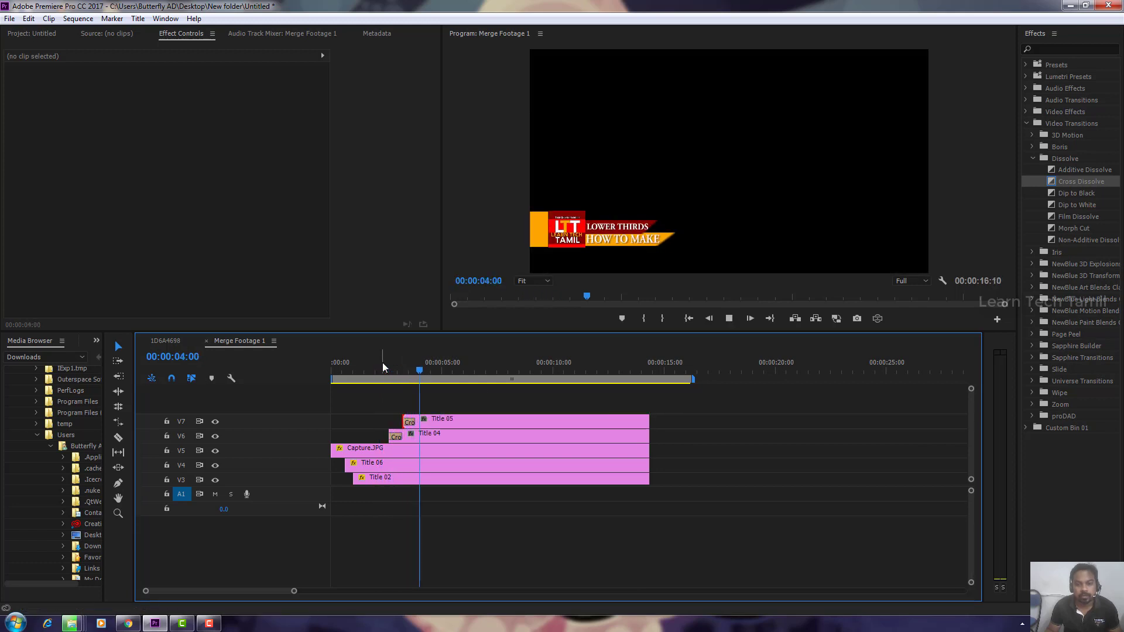
Replay the Merge Footage 1 lower third several times to check logo, bars and staggered titles.
left_click(431, 374)
left_click(338, 371)
key("space")
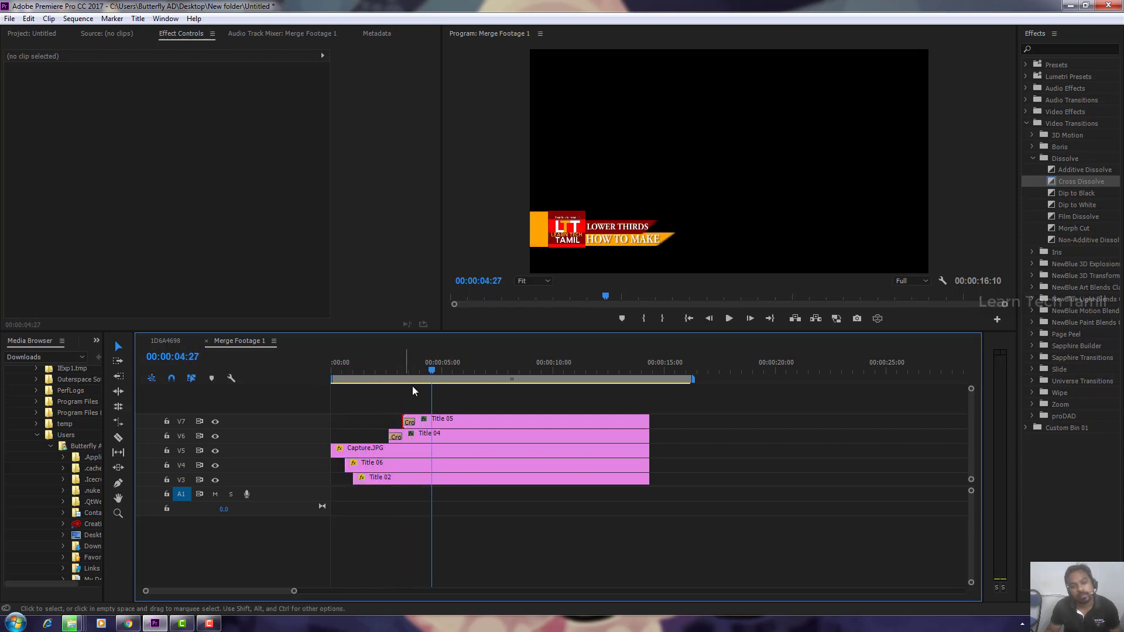
left_click(369, 368)
left_click(332, 374)
key("space")
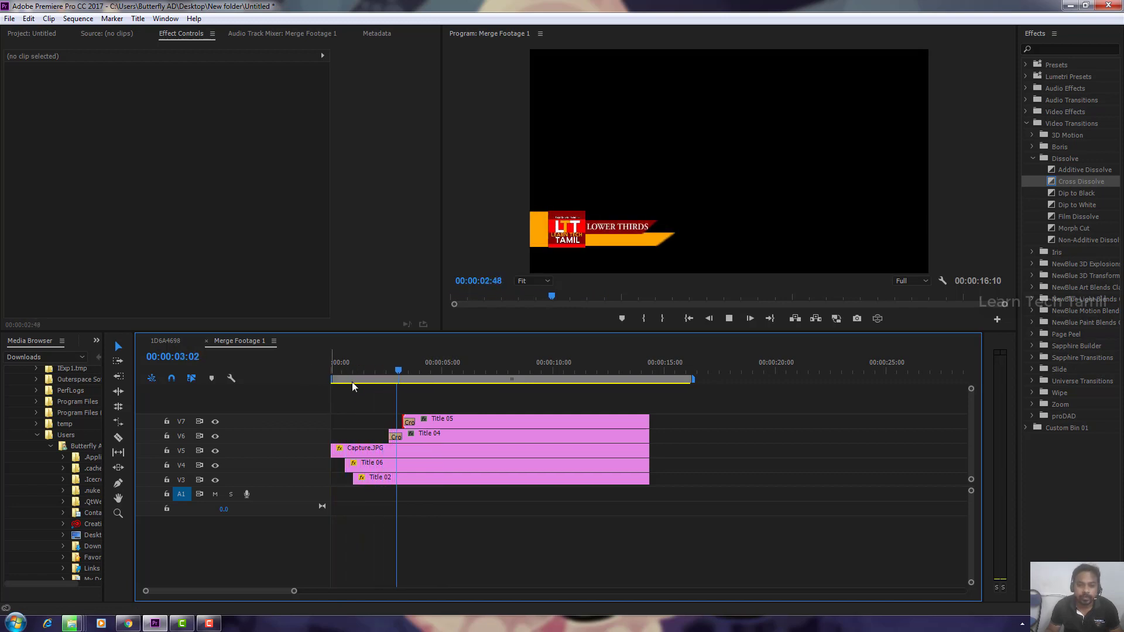
key("space")
left_click(331, 368)
key("space")
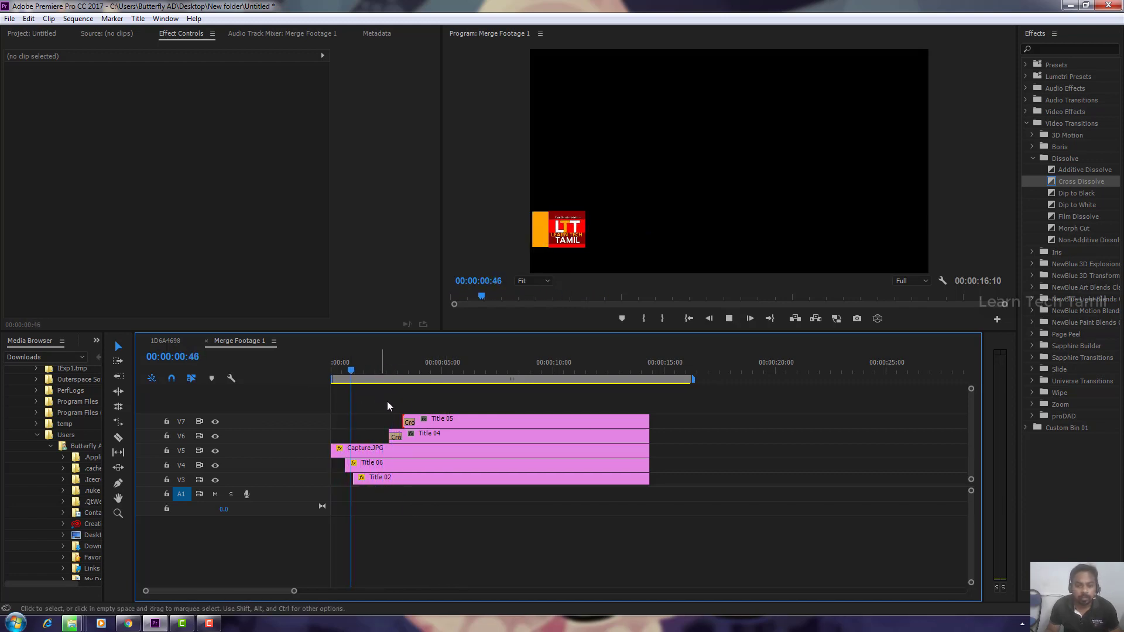
Play the 1D6A4698 sequence to watch the lower third over the fairy footage.
left_click(161, 340)
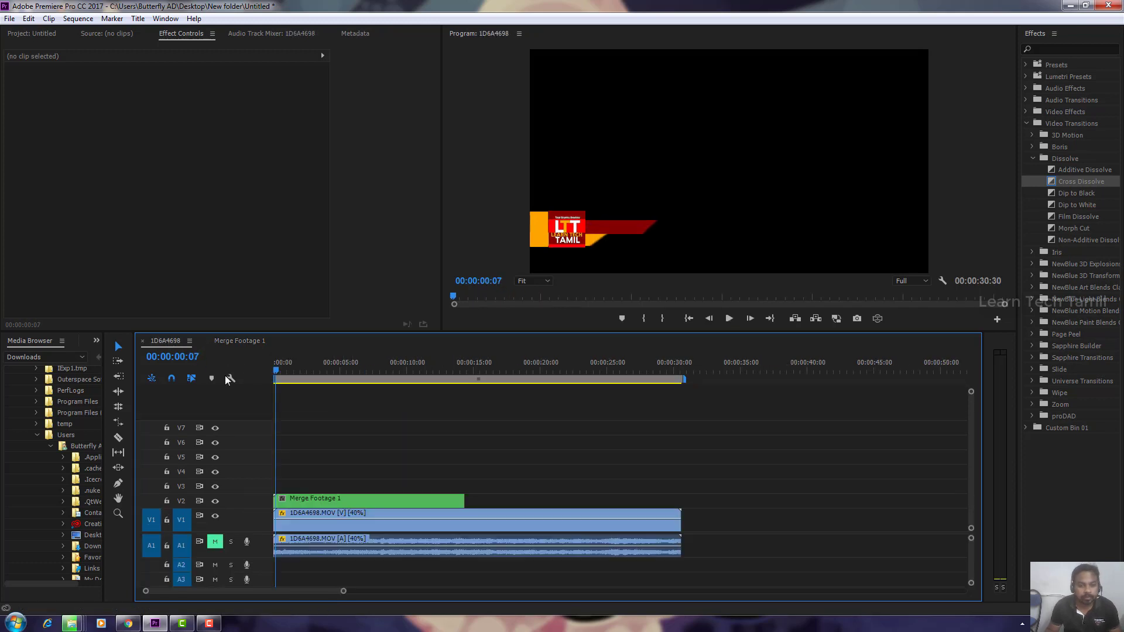
key("space")
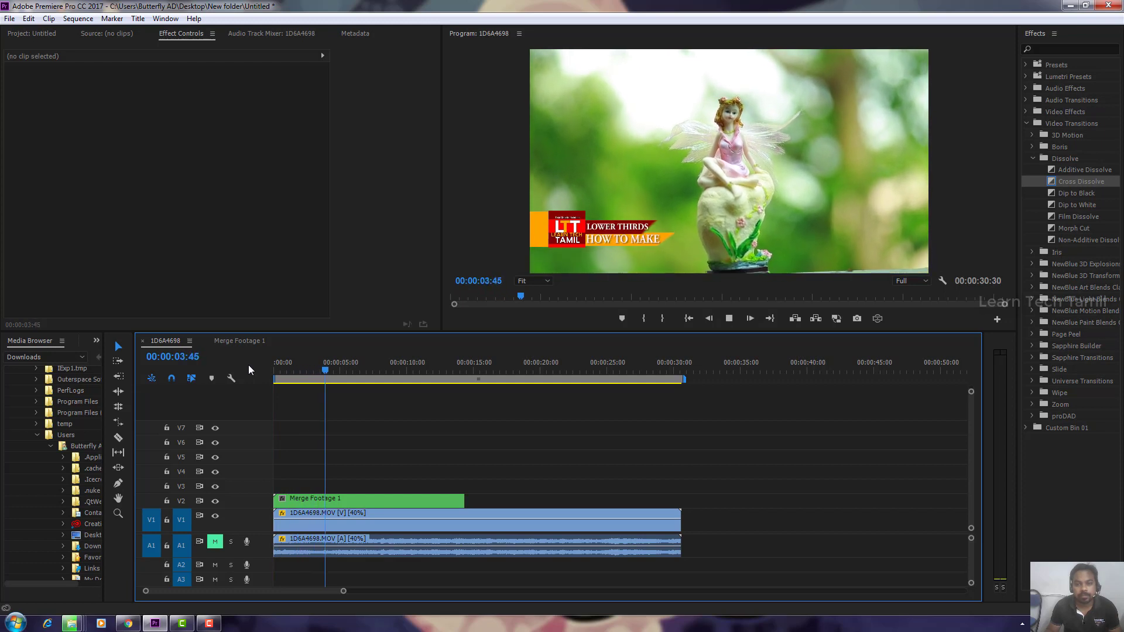
left_click(275, 369)
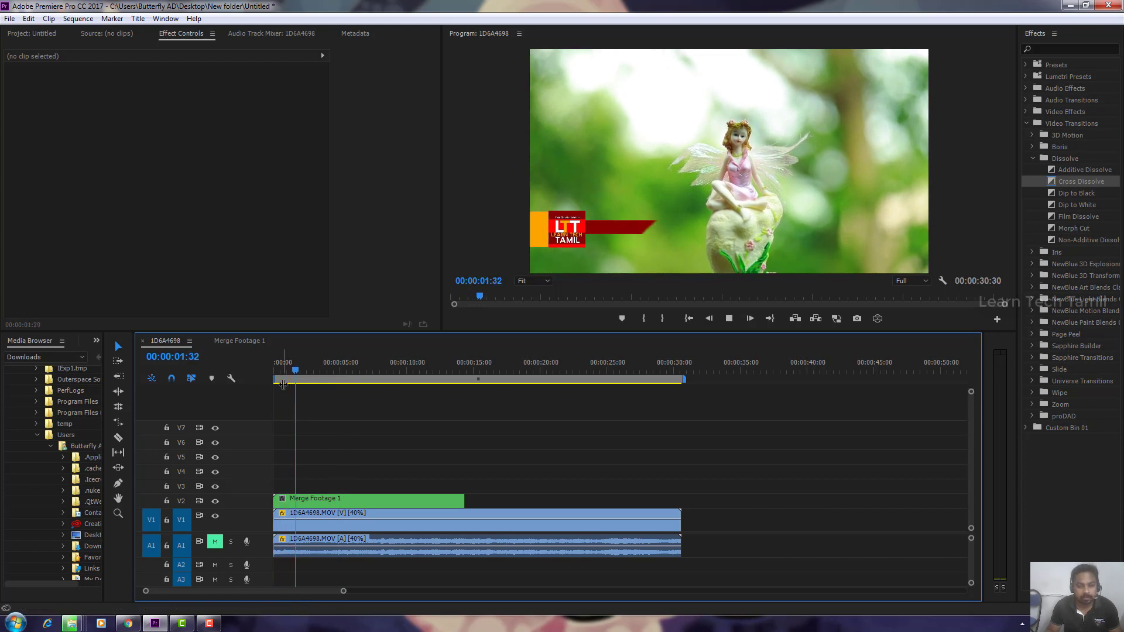
Return to the Merge Footage 1 sequence and preview the lower-third animation.
left_click(239, 341)
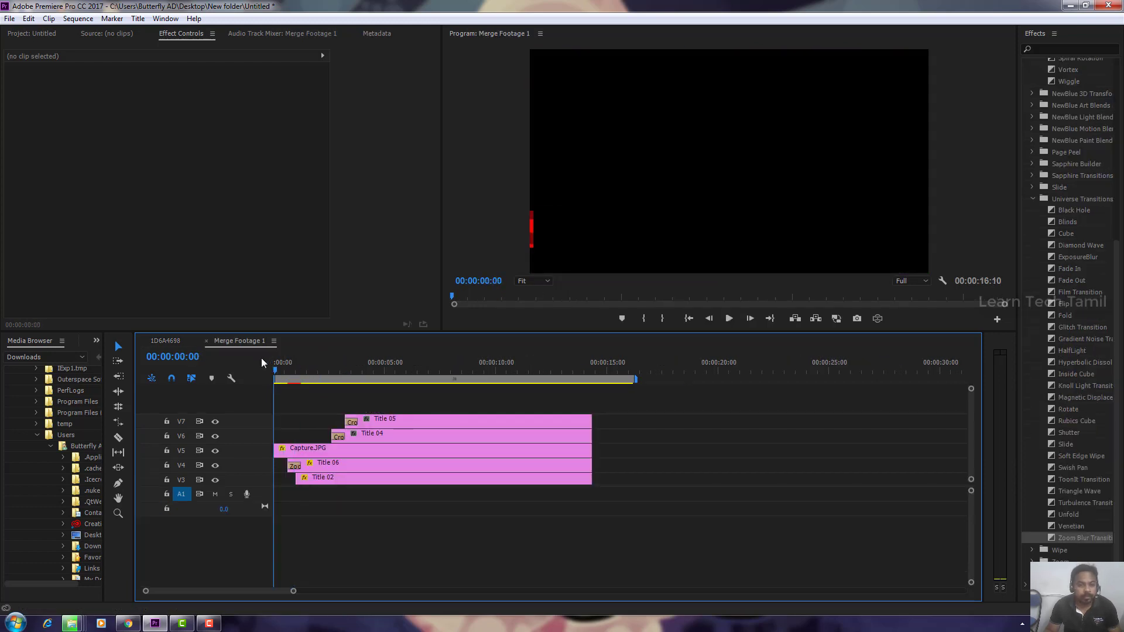
key("space")
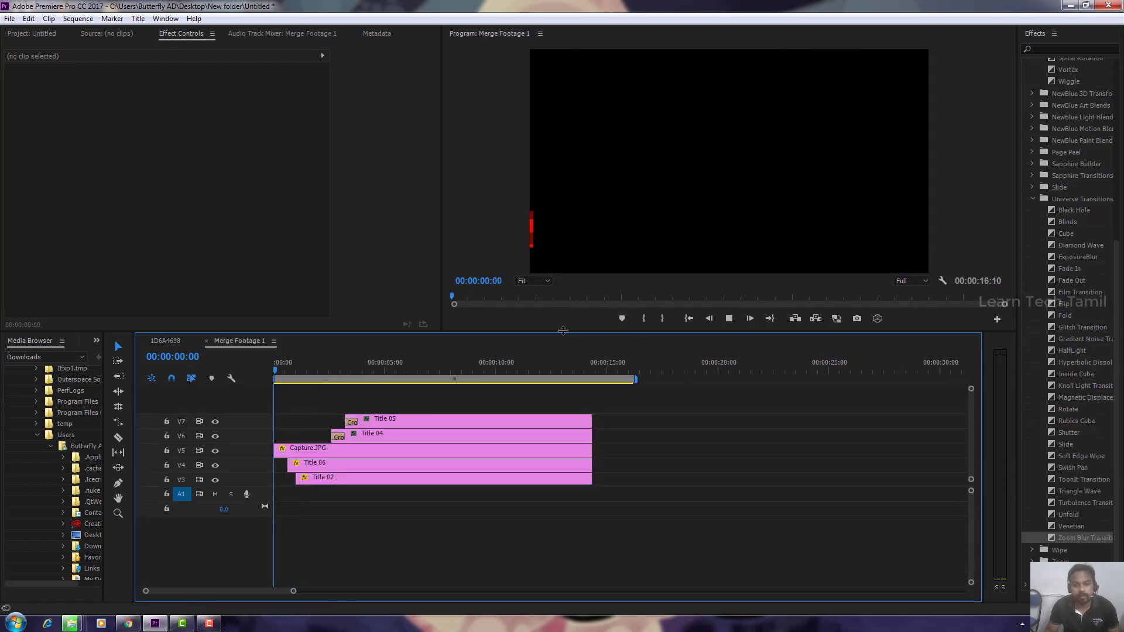
key("space")
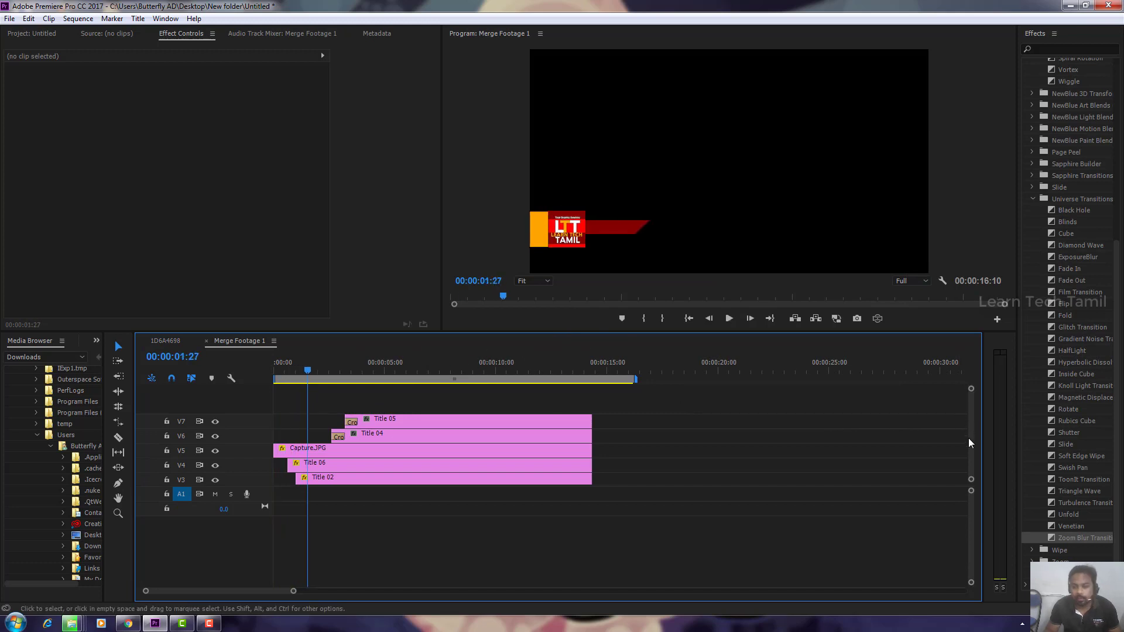
Apply the Band Wipe transition from Video Transitions > Wipe to the start of Title 06.
left_click(1036, 200)
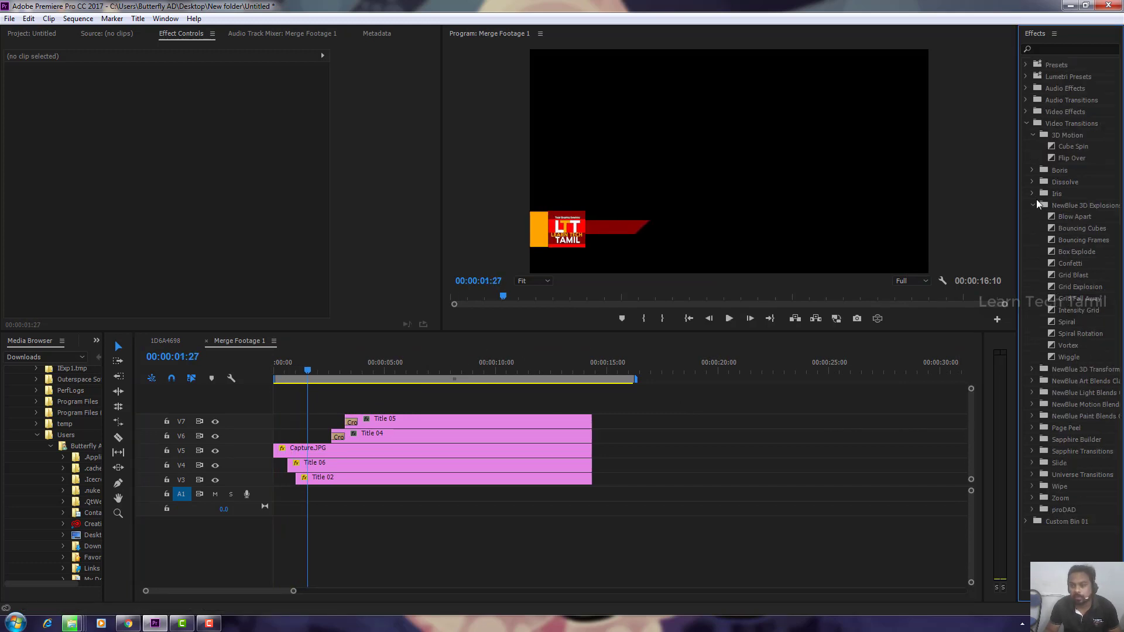
left_click(1034, 205)
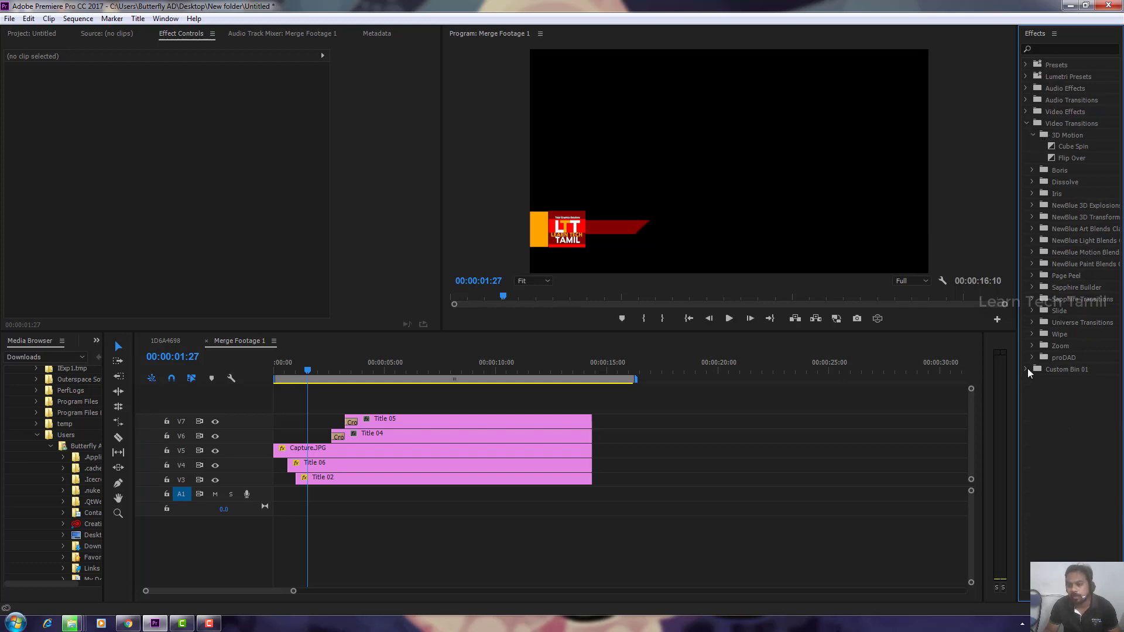
left_click(1033, 334)
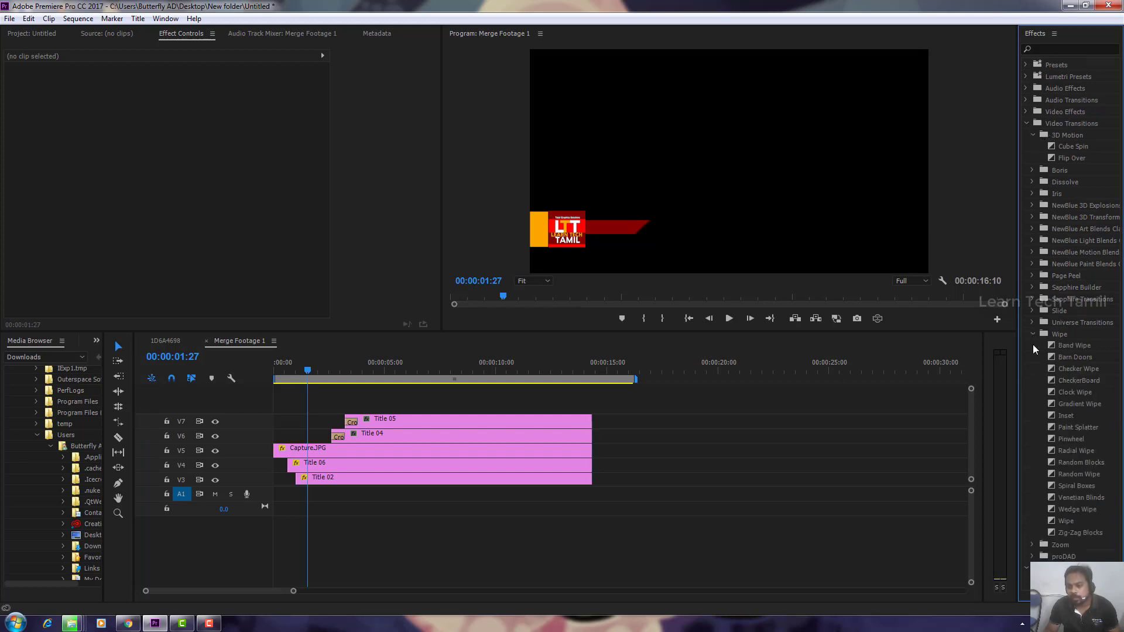
left_click(1080, 404)
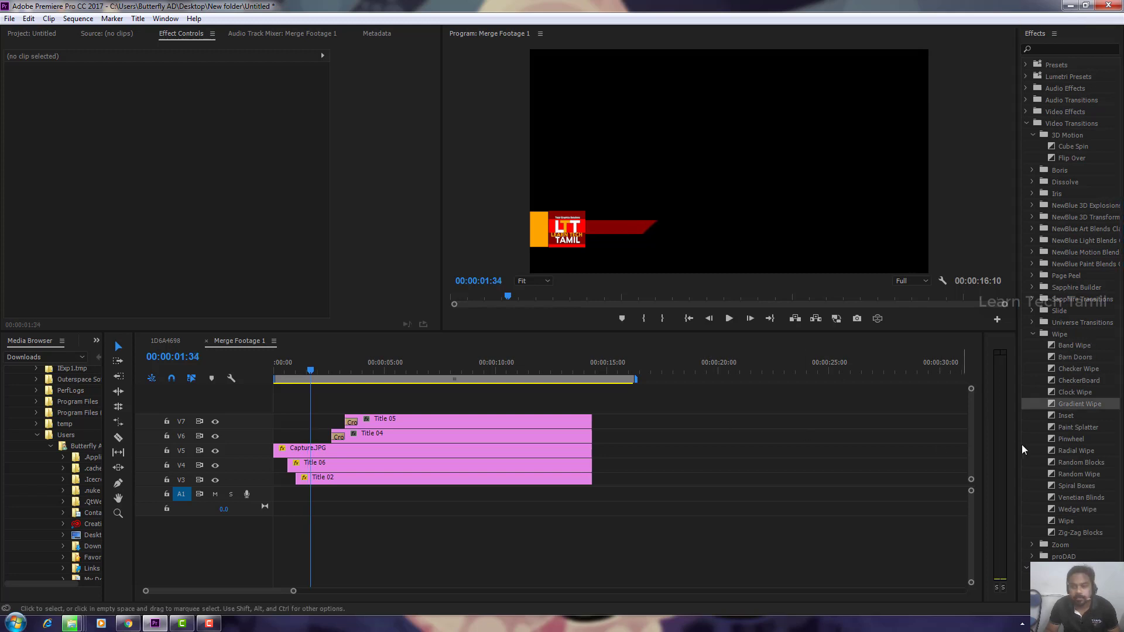
left_click(1070, 346)
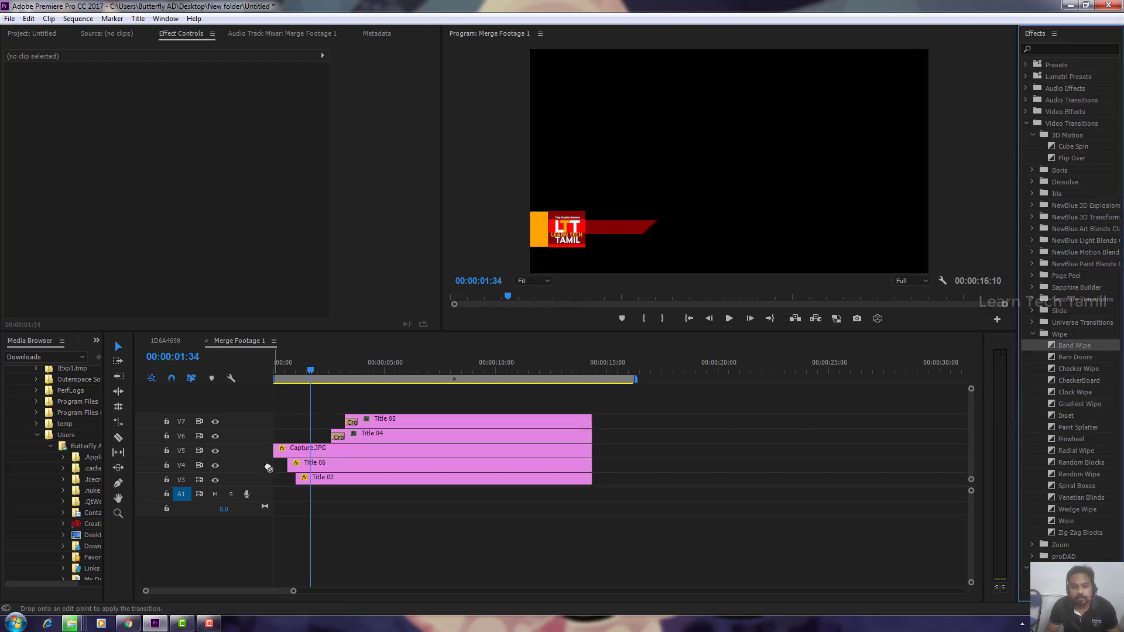
left_click_drag(268, 468, 291, 465)
left_click_drag(297, 373, 288, 379)
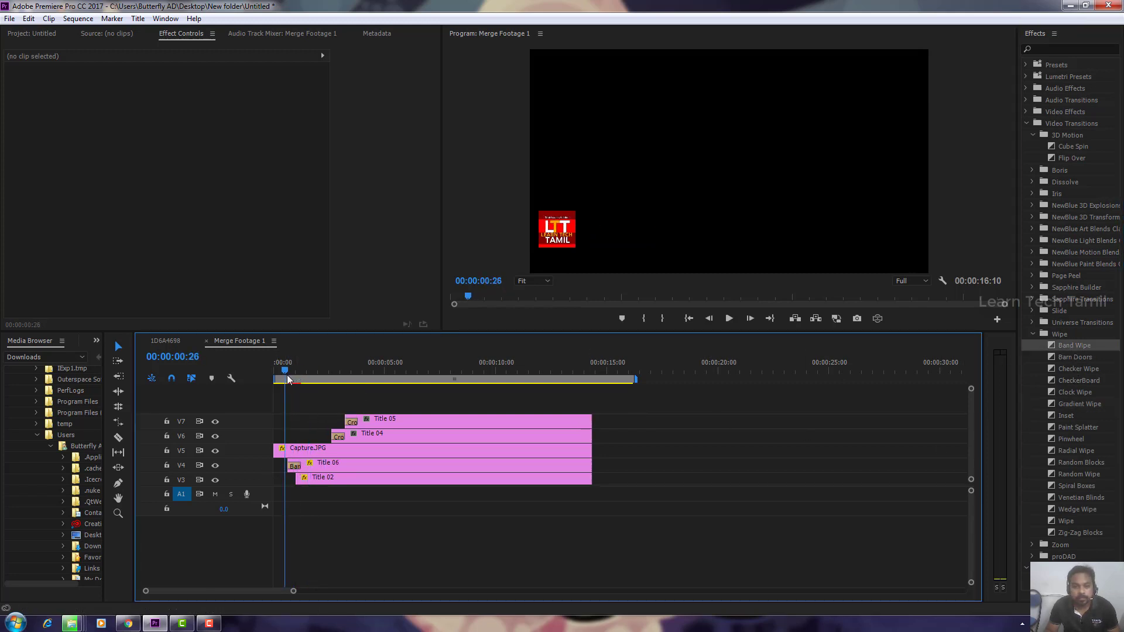
Add a Band Wipe to the start of Capture.JPG and replay the animation.
key("space")
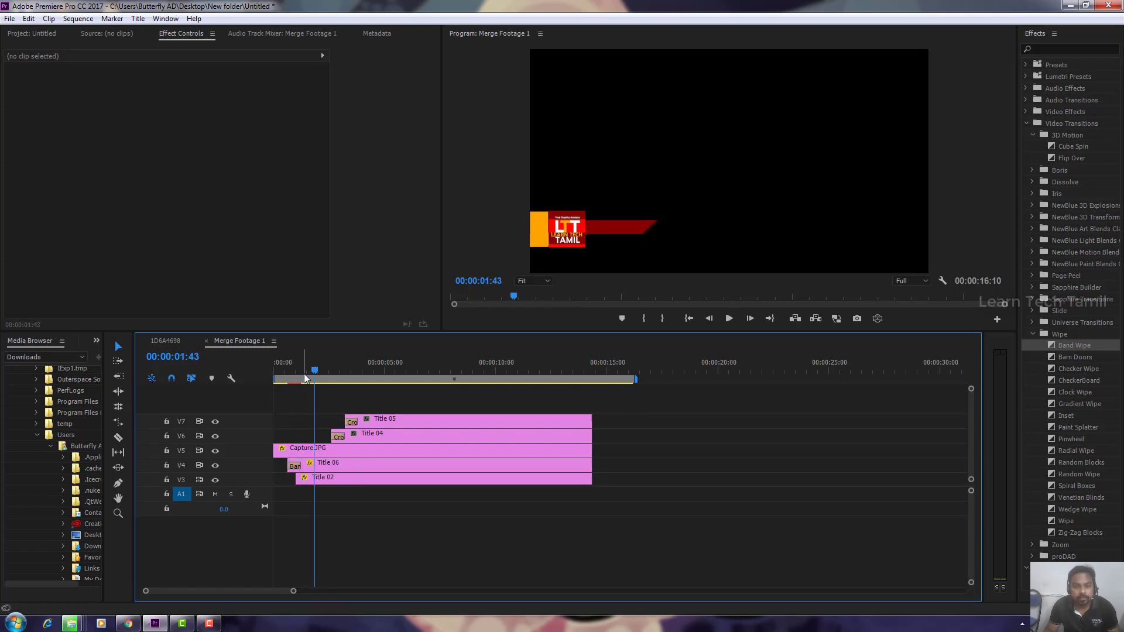
left_click_drag(304, 374, 284, 376)
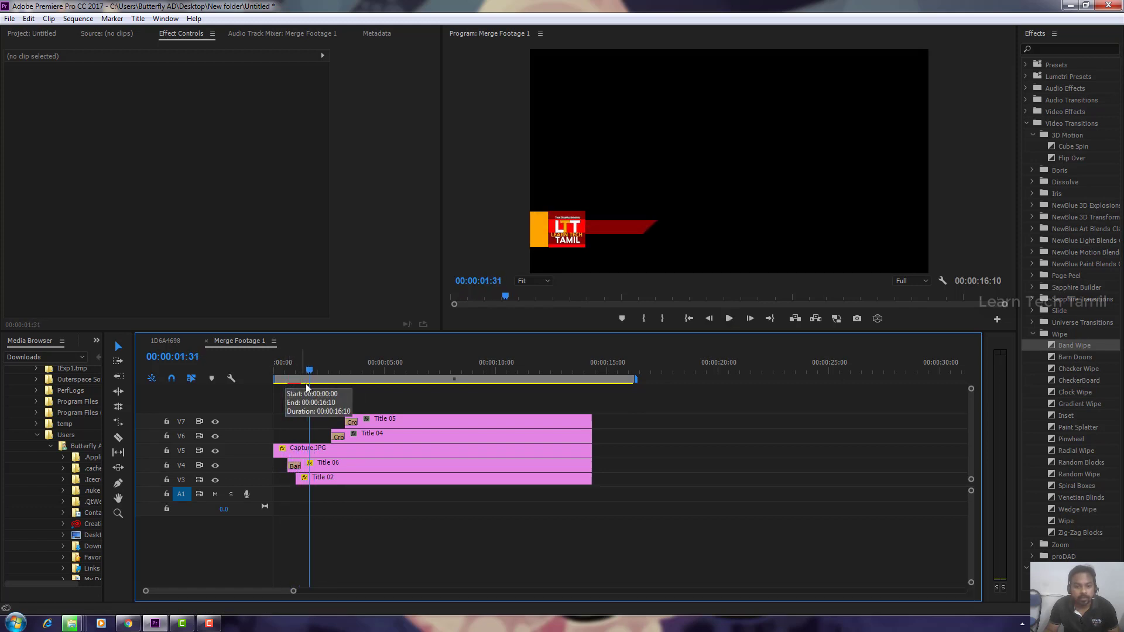
left_click(280, 371)
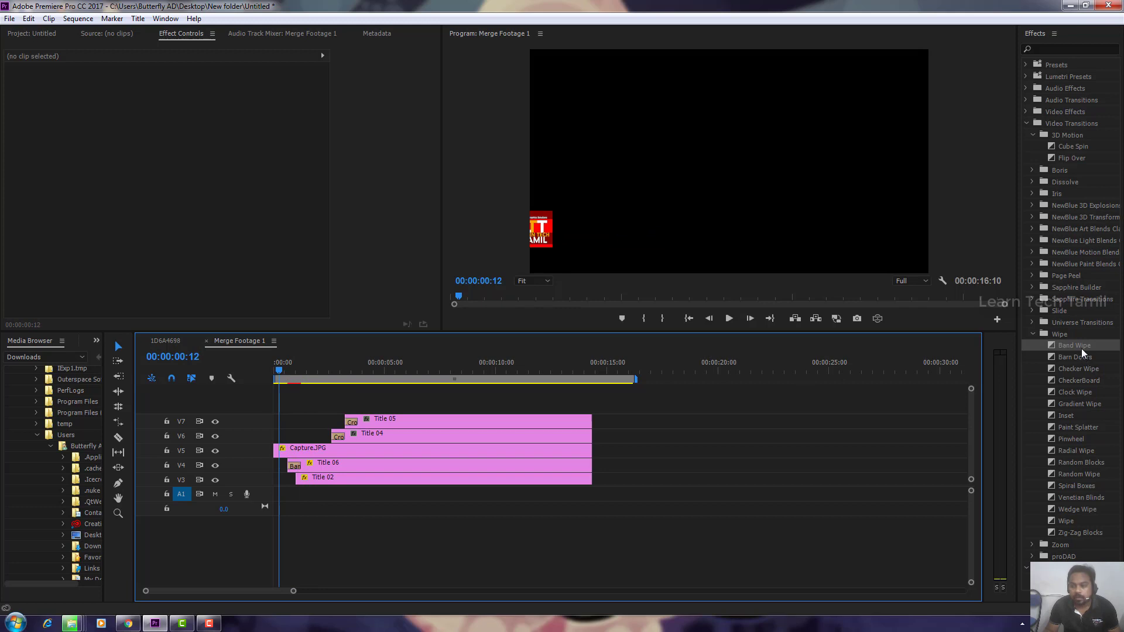
left_click_drag(1082, 349, 278, 452)
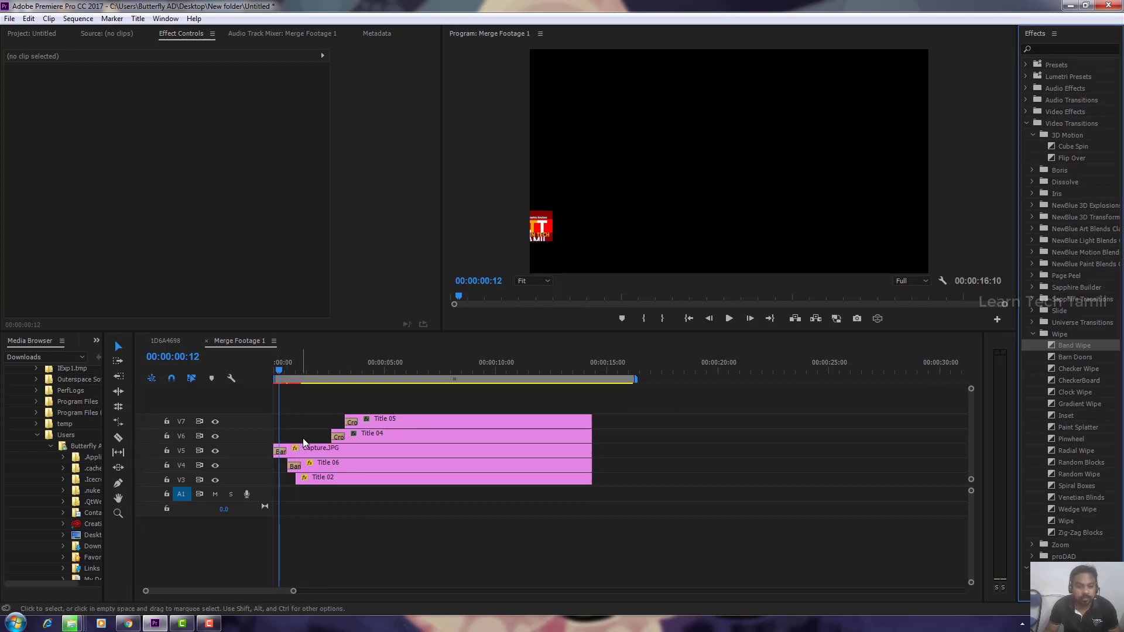
left_click(276, 368)
key("space")
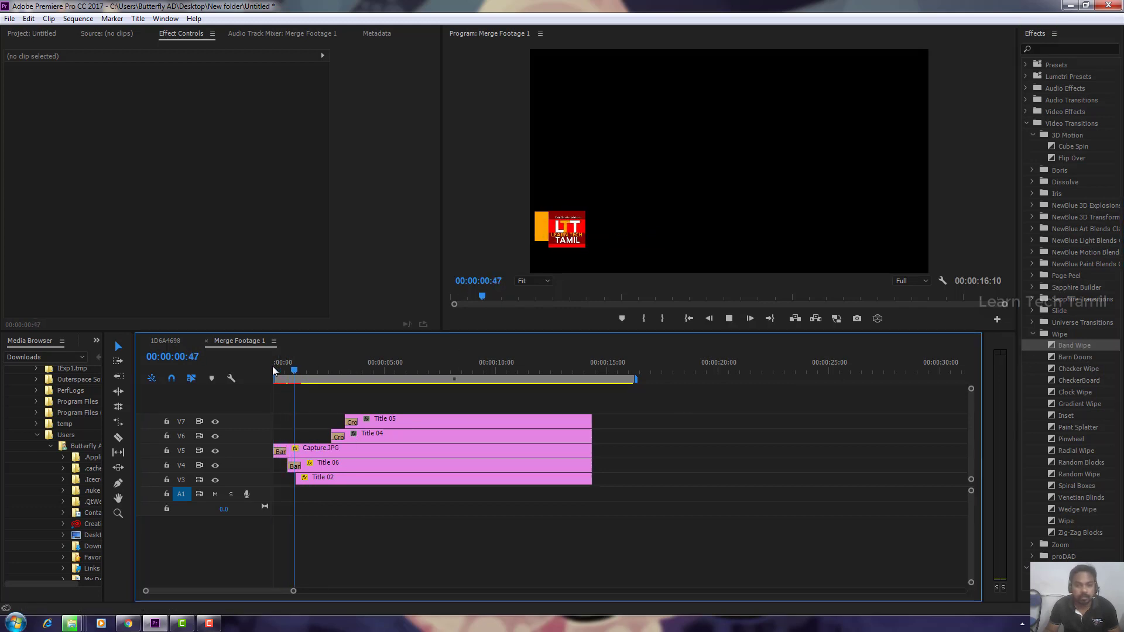
Lengthen the Capture.JPG Band Wipe, replay the animation, then switch to the 1D6A4698 sequence.
left_click_drag(286, 452, 312, 452)
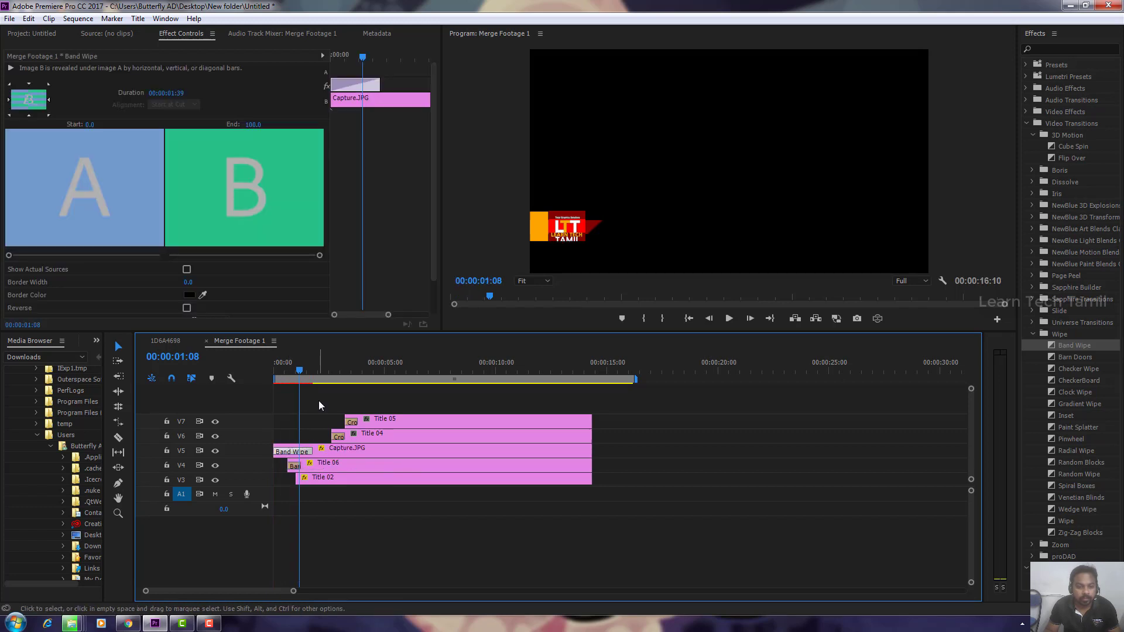
key("Home")
key("space")
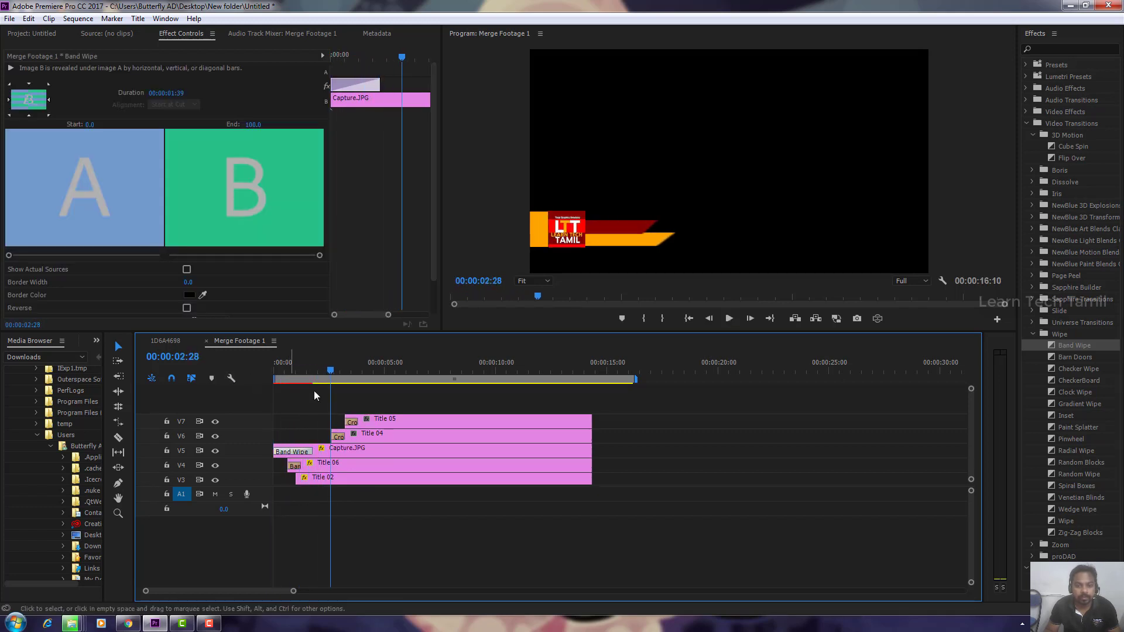
key("space")
left_click(273, 374)
key("space")
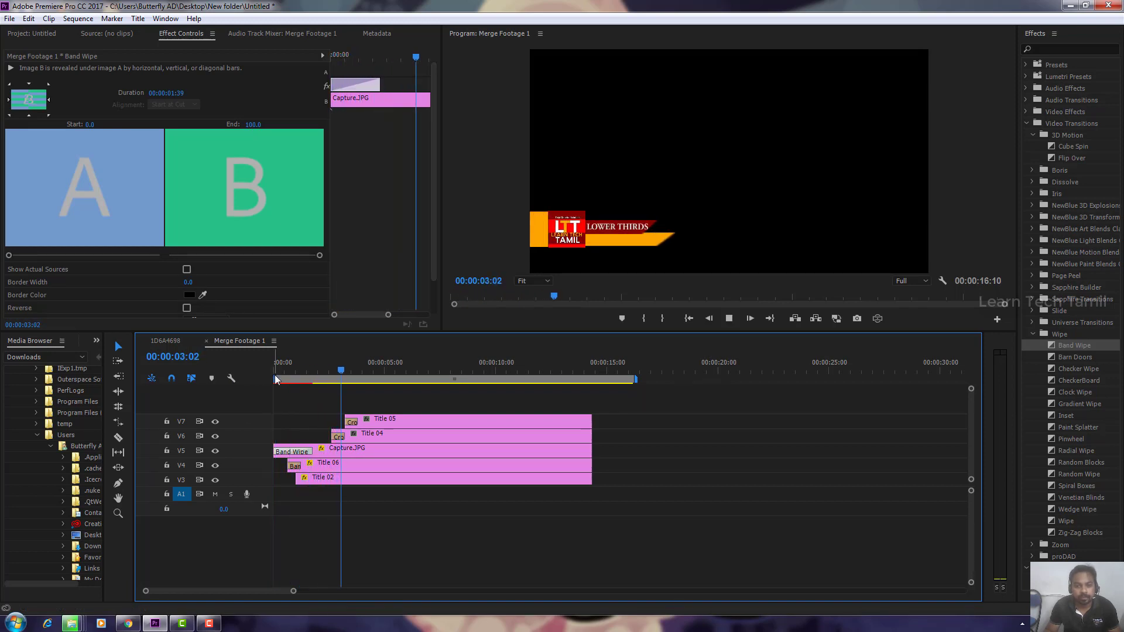
left_click(164, 341)
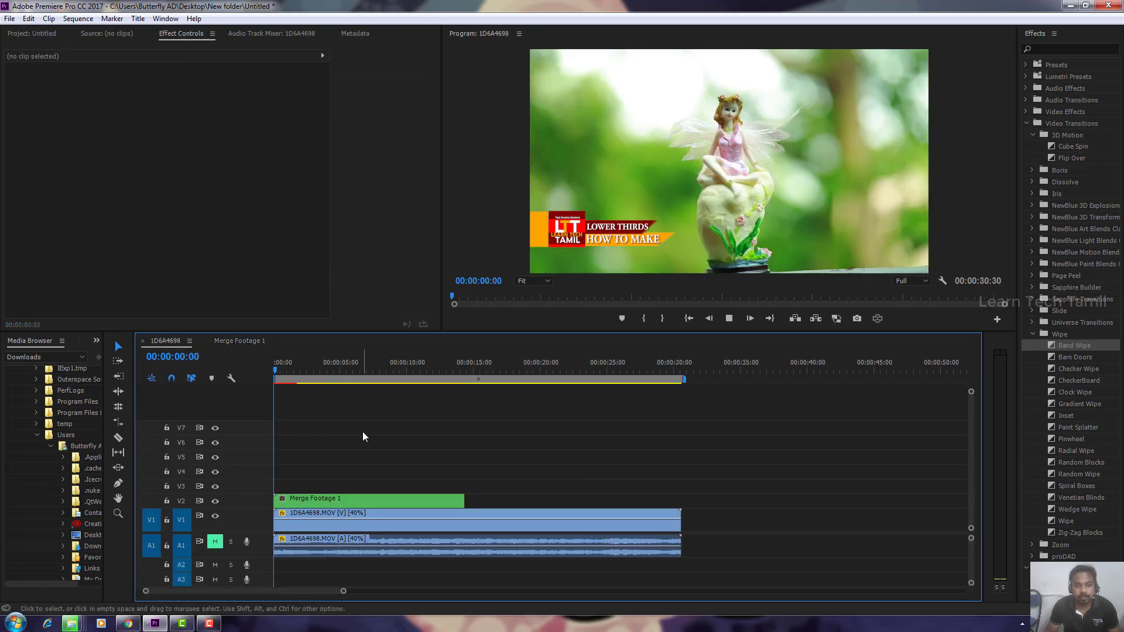
Preview the lower third over the footage, then back in Merge Footage 1 stop at 9:35 and select Title 05.
key("space")
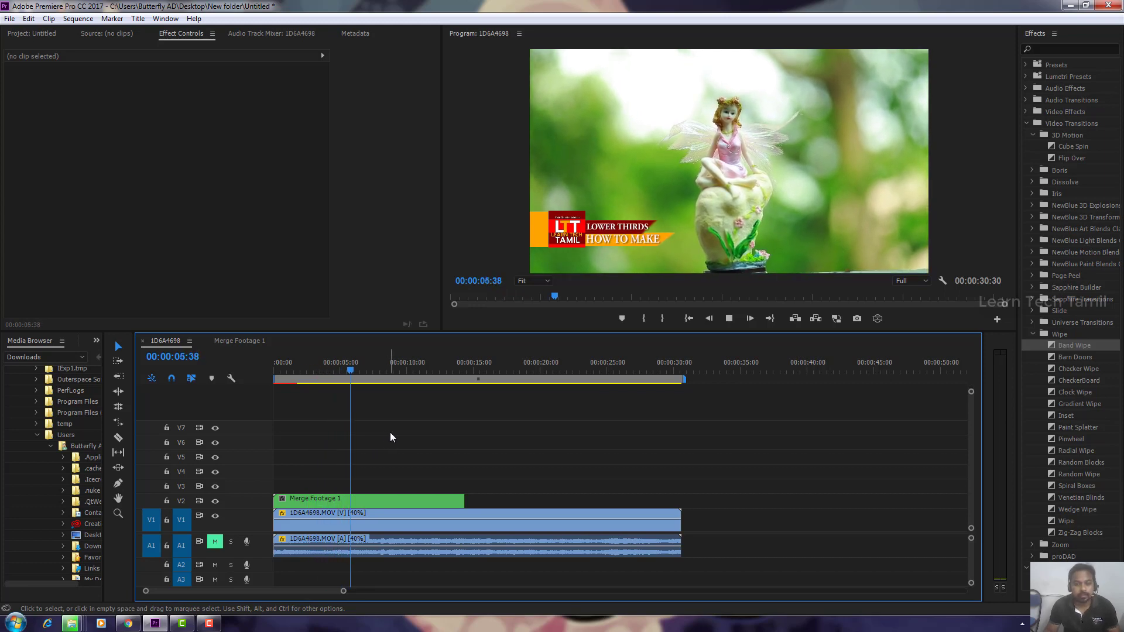
left_click(240, 341)
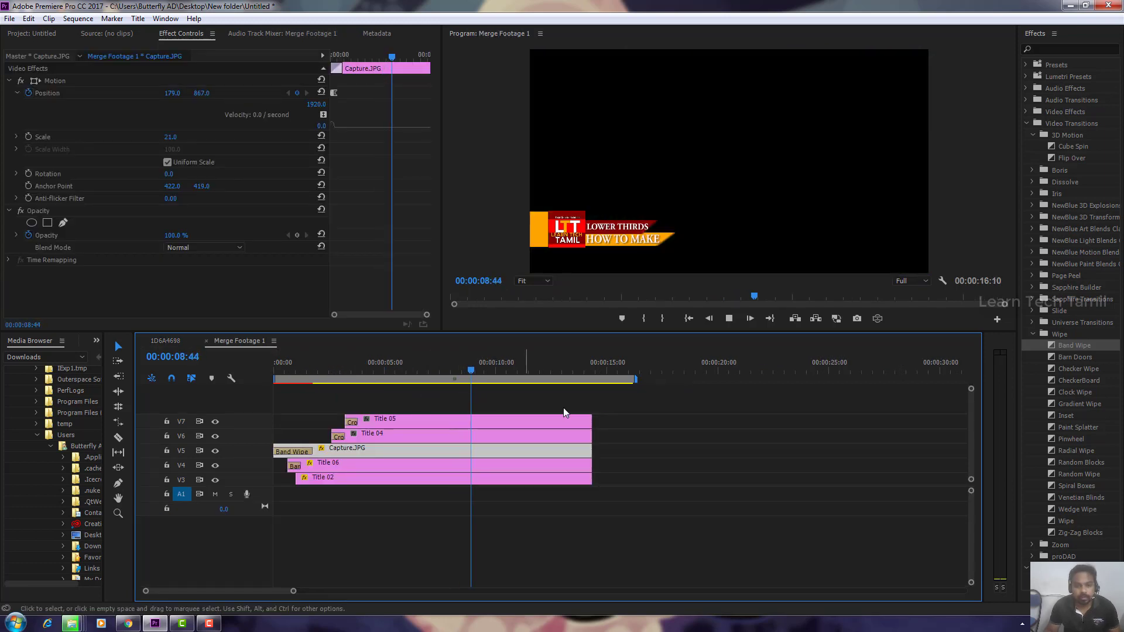
key("space")
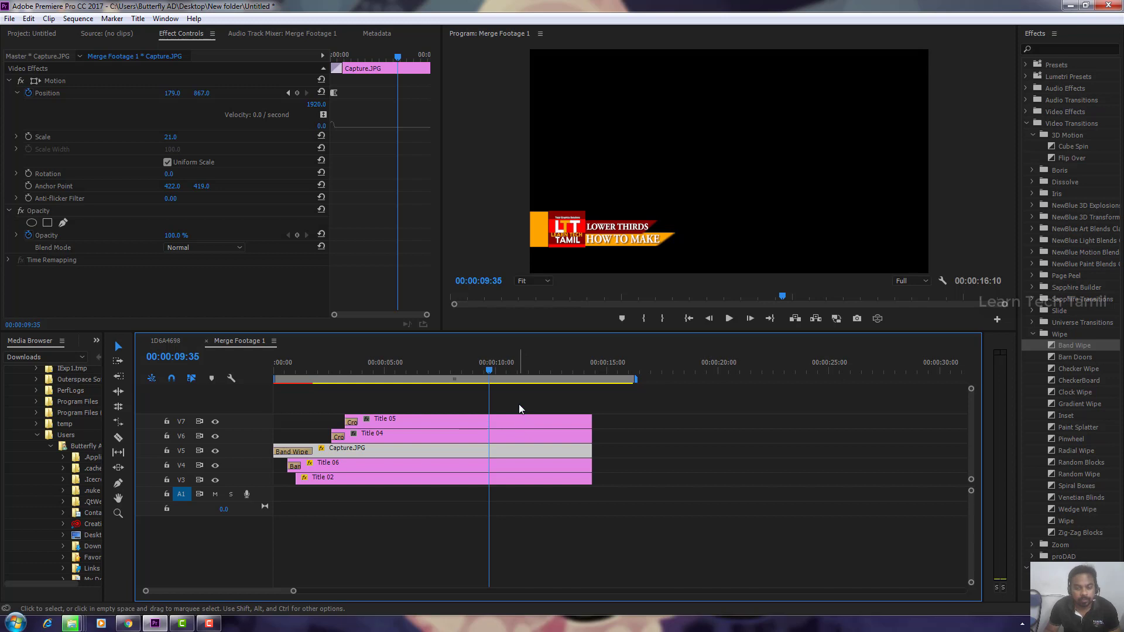
left_click(375, 422)
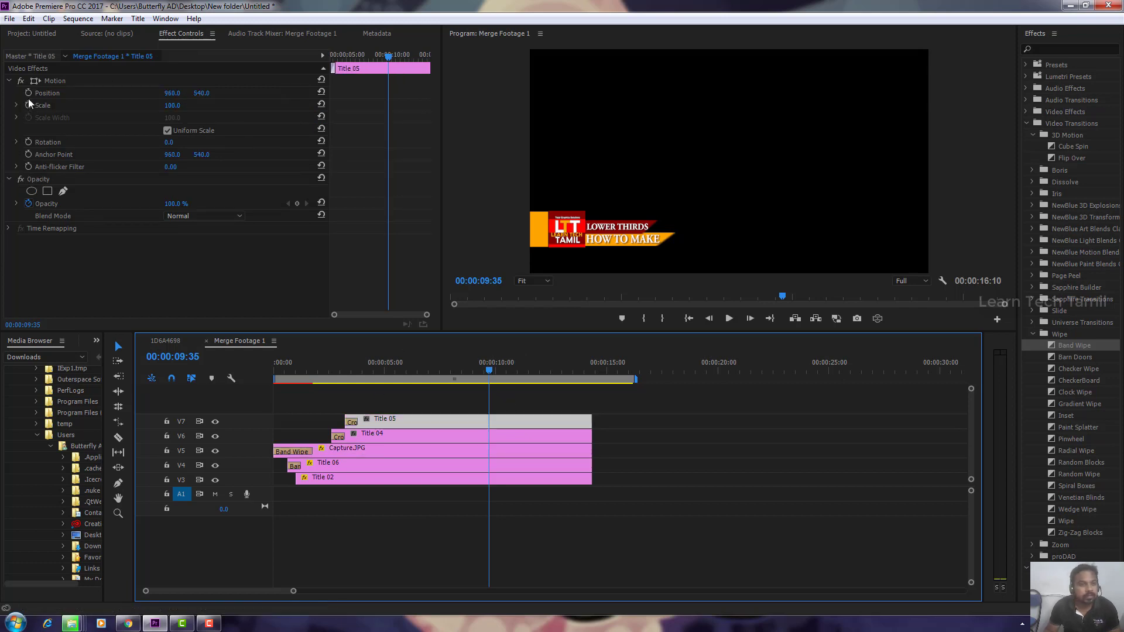
Cut Title 05 and Title 04 at the 9:35 playhead and delete their leftover ends.
key("c")
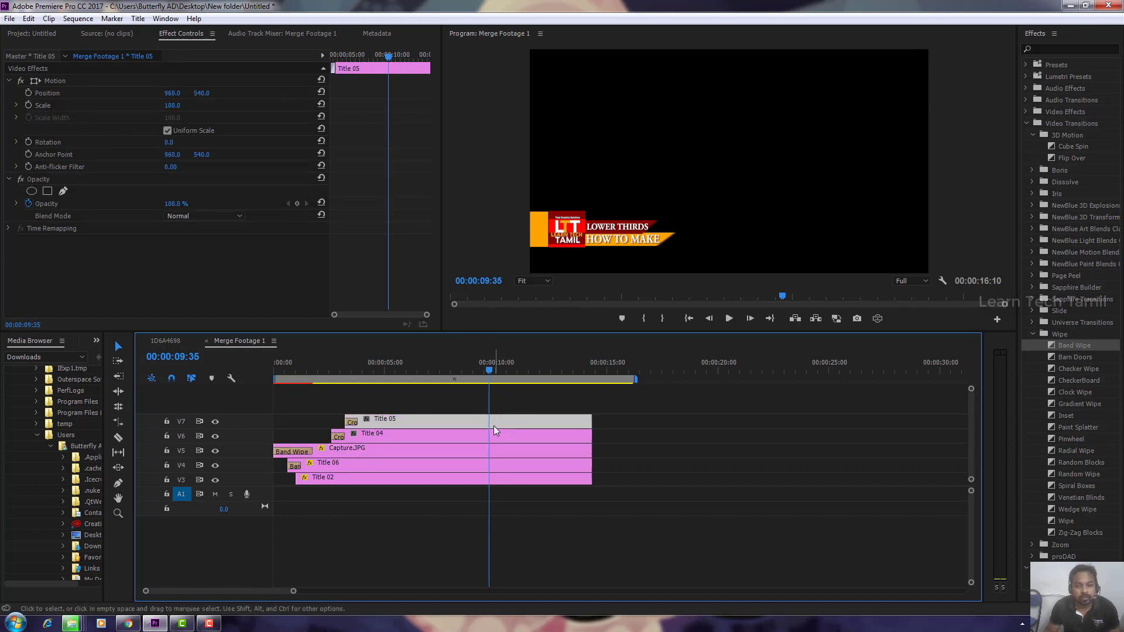
left_click(490, 422)
left_click(490, 437)
key("v")
left_click(515, 421)
left_click(516, 437, "shift")
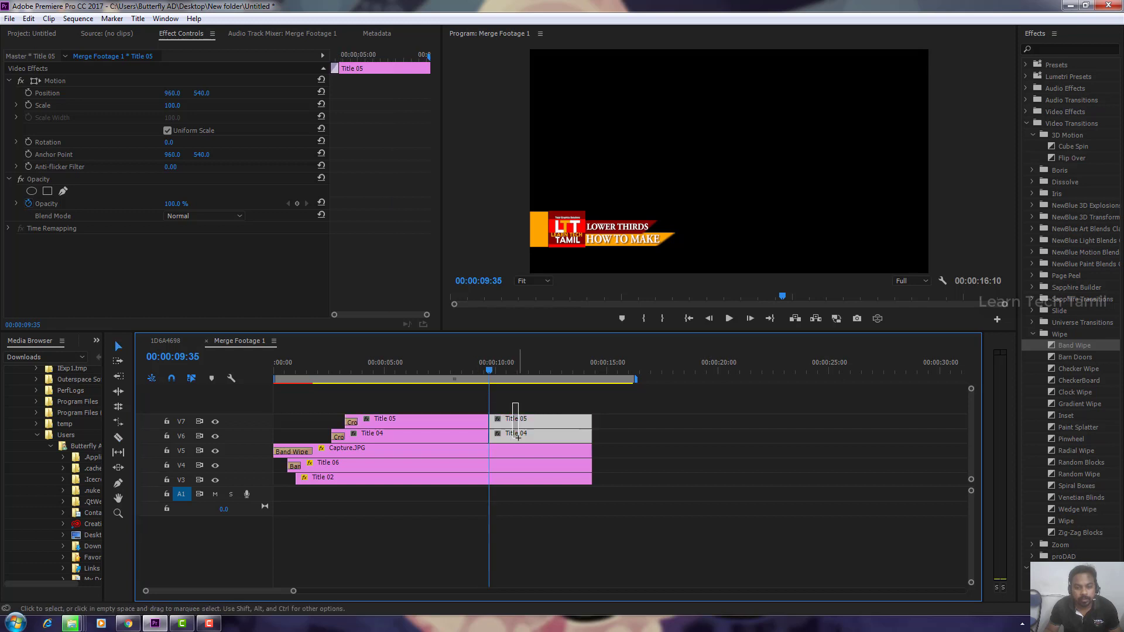
key("Delete")
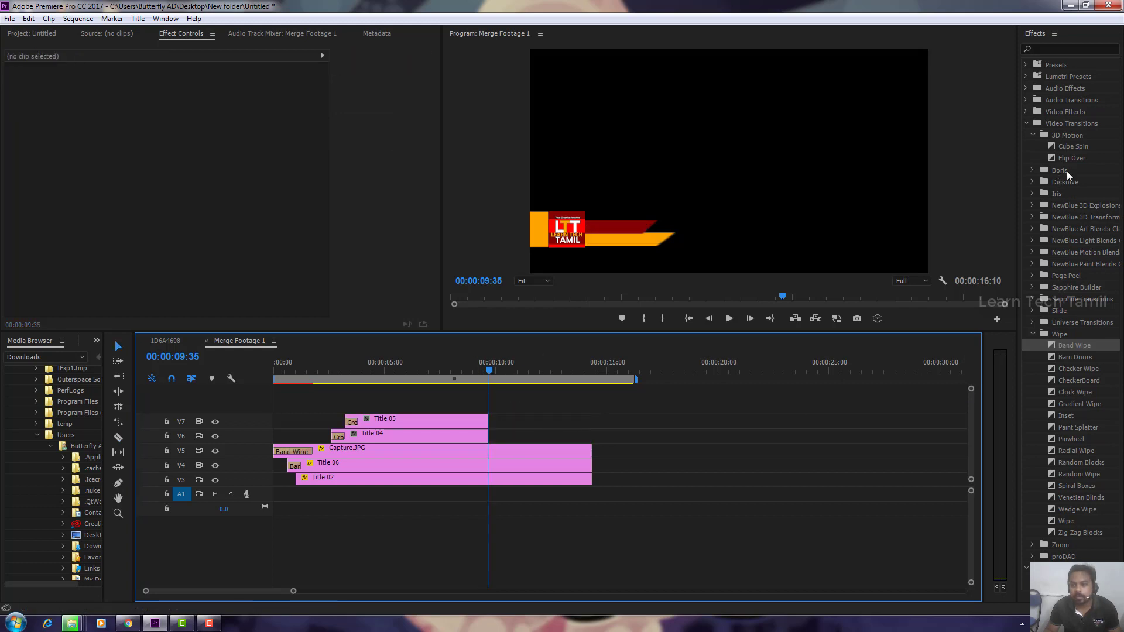
Add Cross Dissolve fade-outs to the ends of Title 05 and Title 04 and preview them.
left_click(1038, 182)
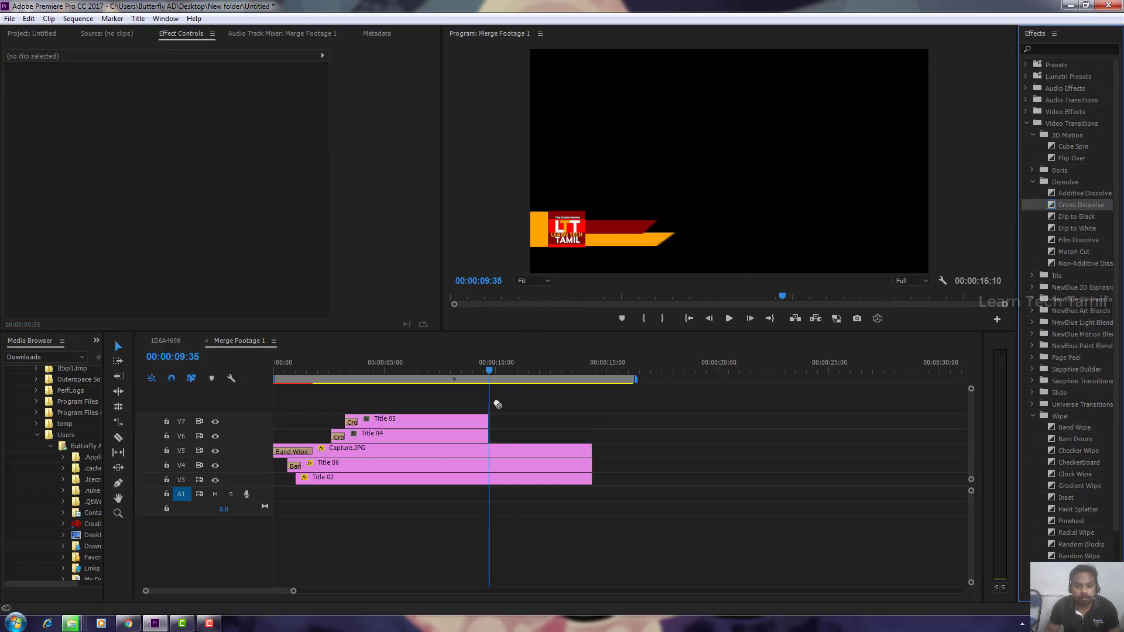
left_click_drag(498, 404, 485, 437)
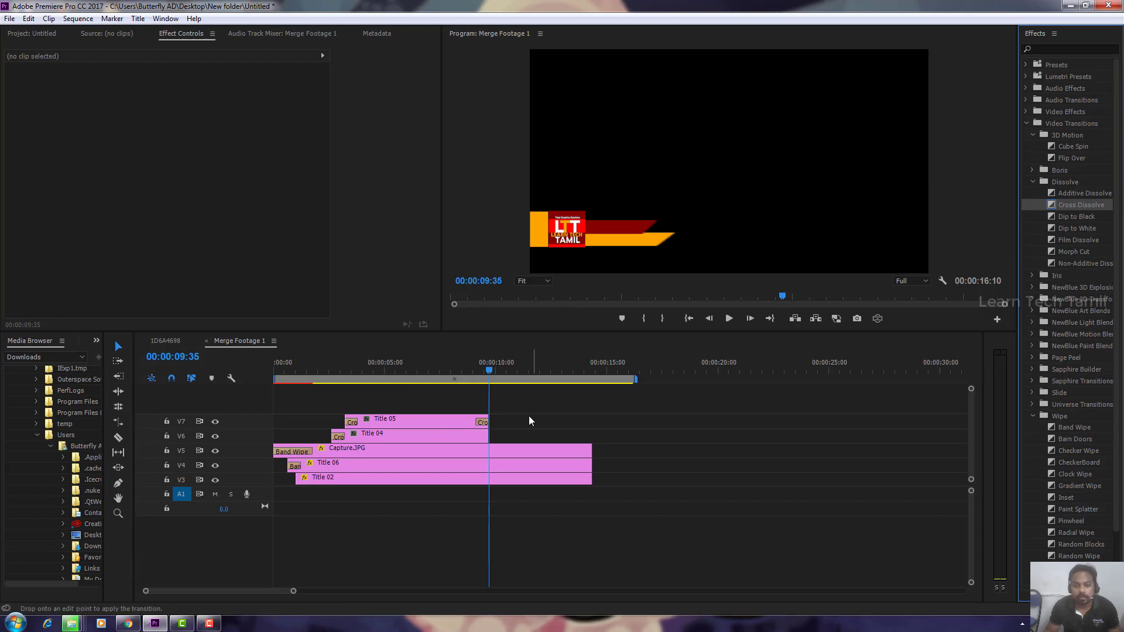
left_click(473, 372)
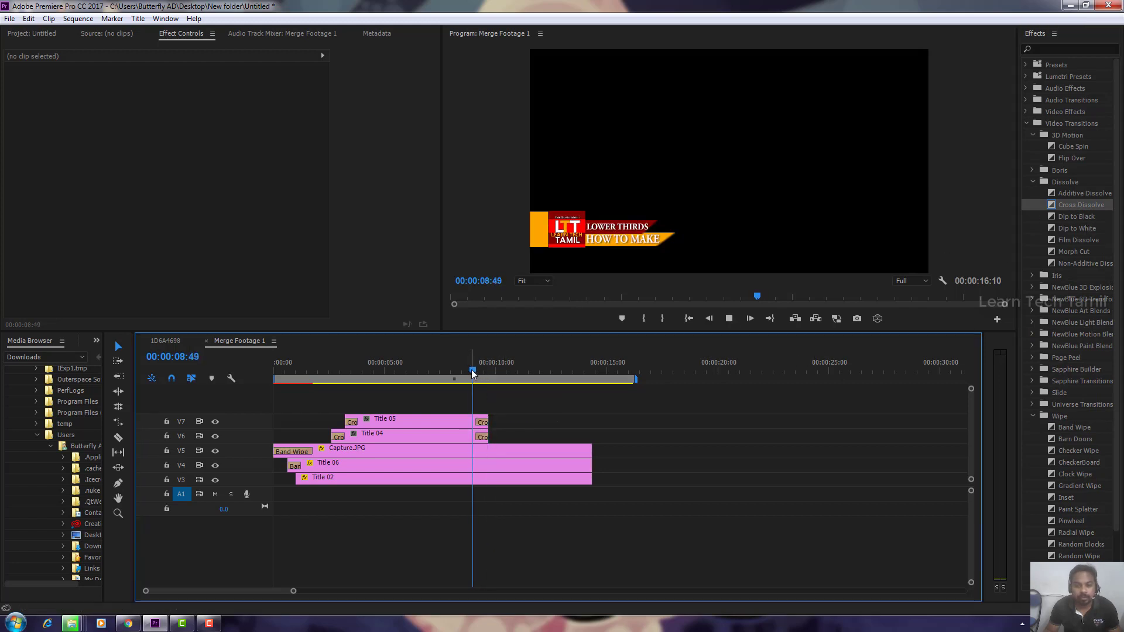
key("space")
left_click(490, 363)
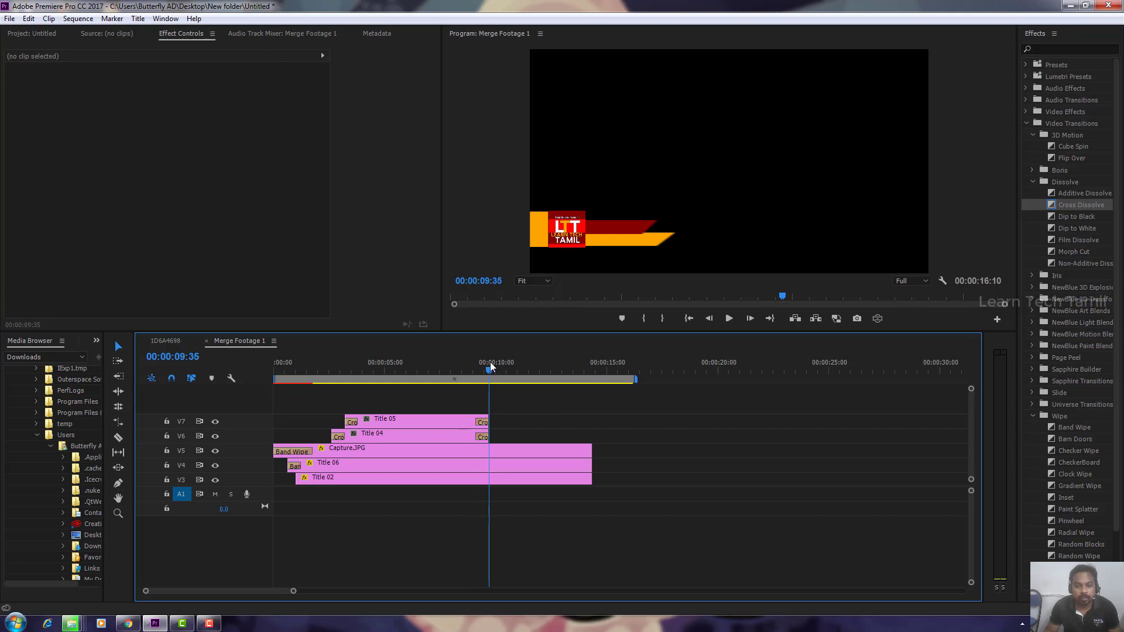
Identify the red bar as Title 02 on V3, cut it at the playhead and delete the tail.
left_click(508, 450)
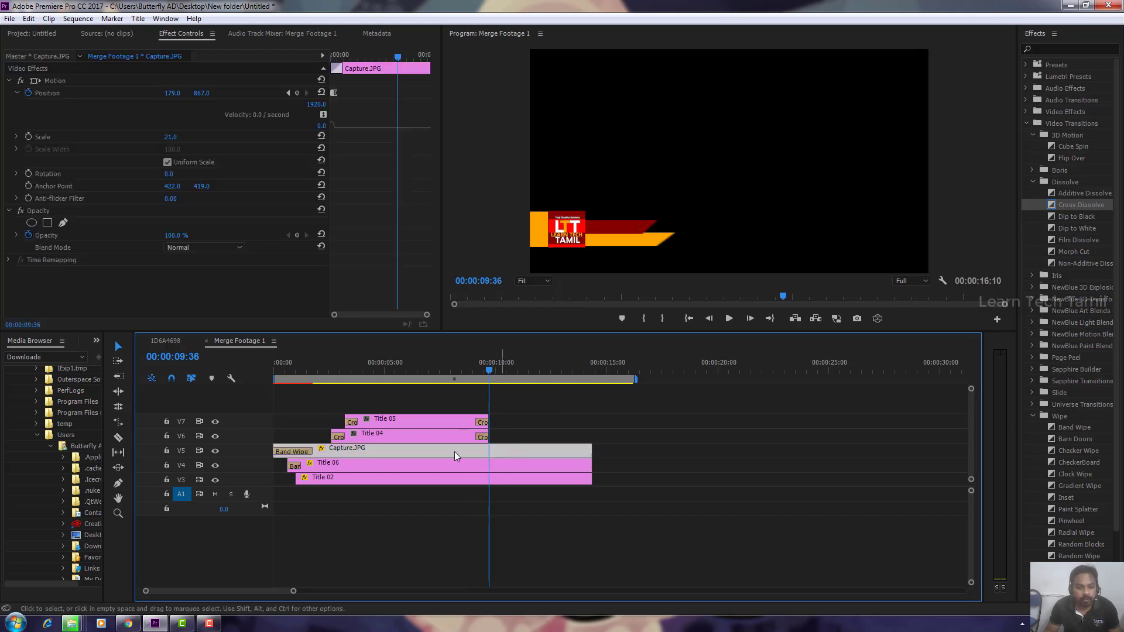
left_click(215, 480)
left_click(215, 480)
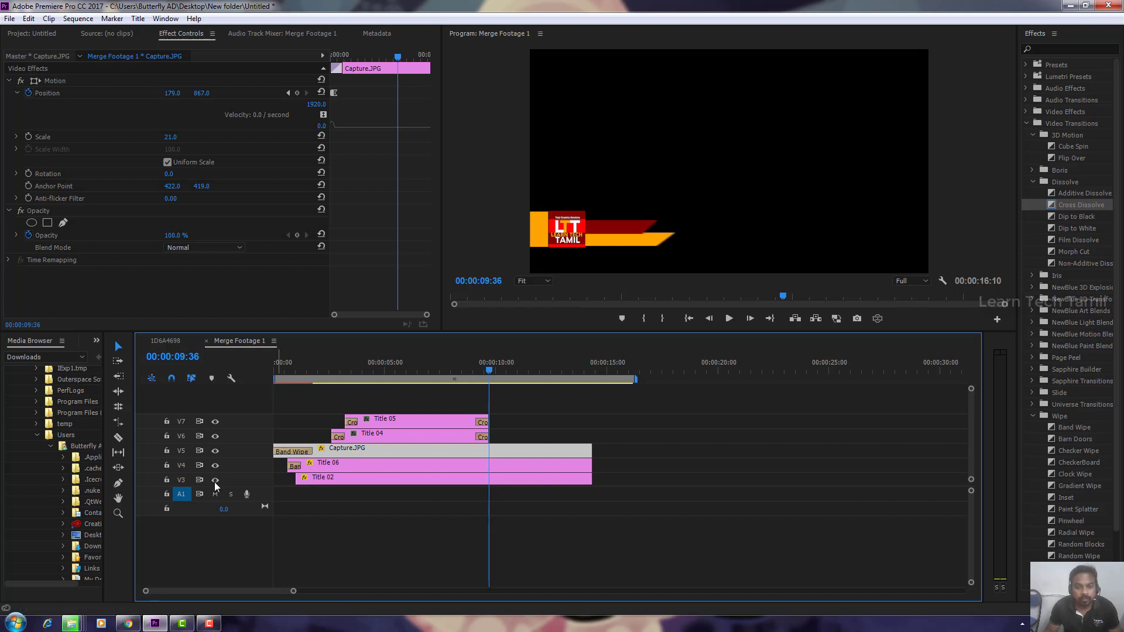
left_click(499, 480)
key("c")
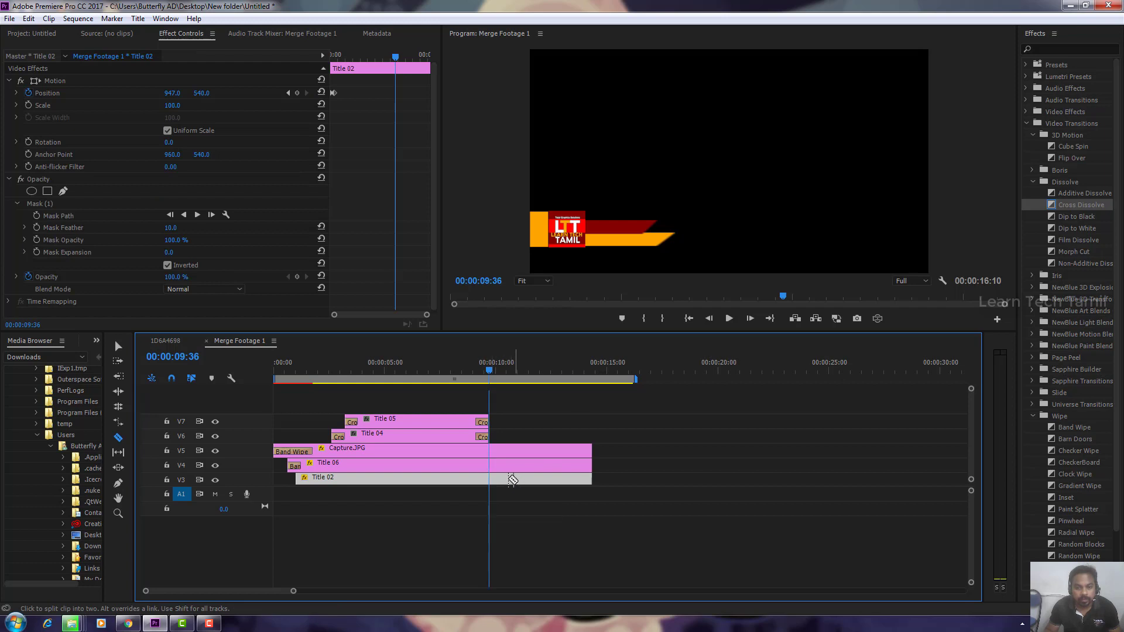
left_click(504, 480)
key("v")
left_click(515, 480)
key("Delete")
Keyframe Title 02's Position at 9:36 and lower Position X at 10:01 so the bar slides left.
left_click(497, 479)
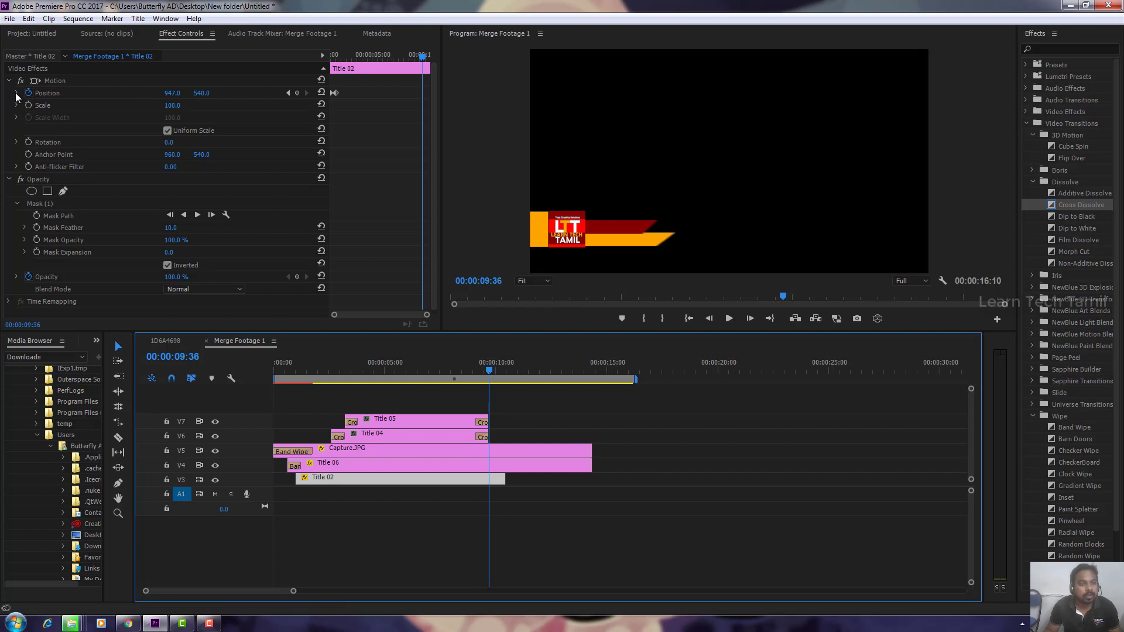
left_click(297, 93)
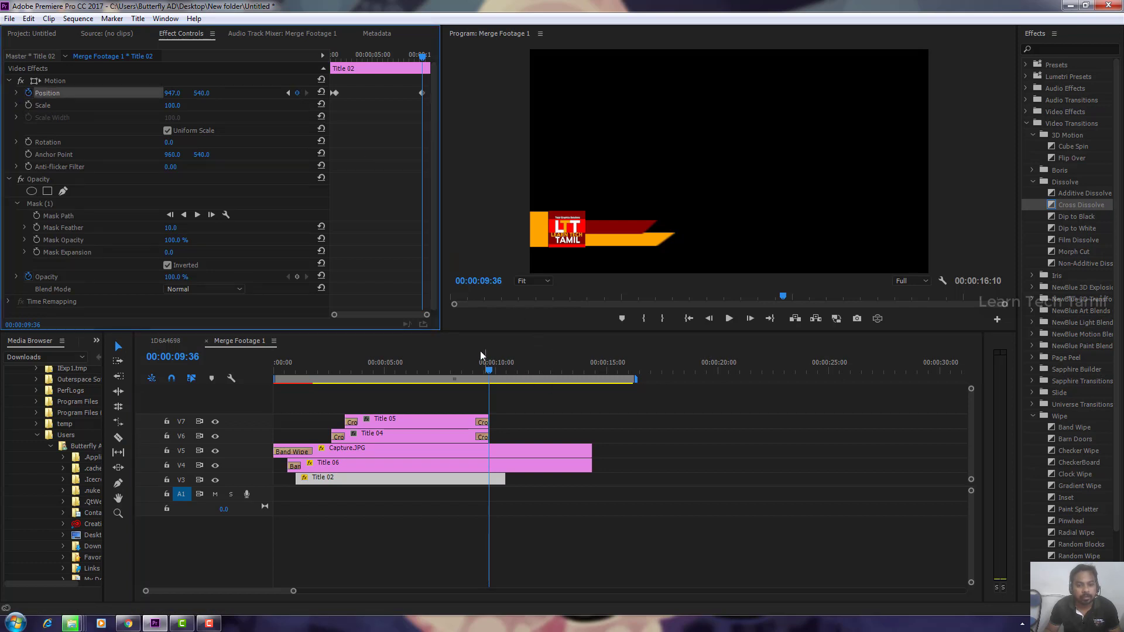
left_click_drag(492, 369, 497, 367)
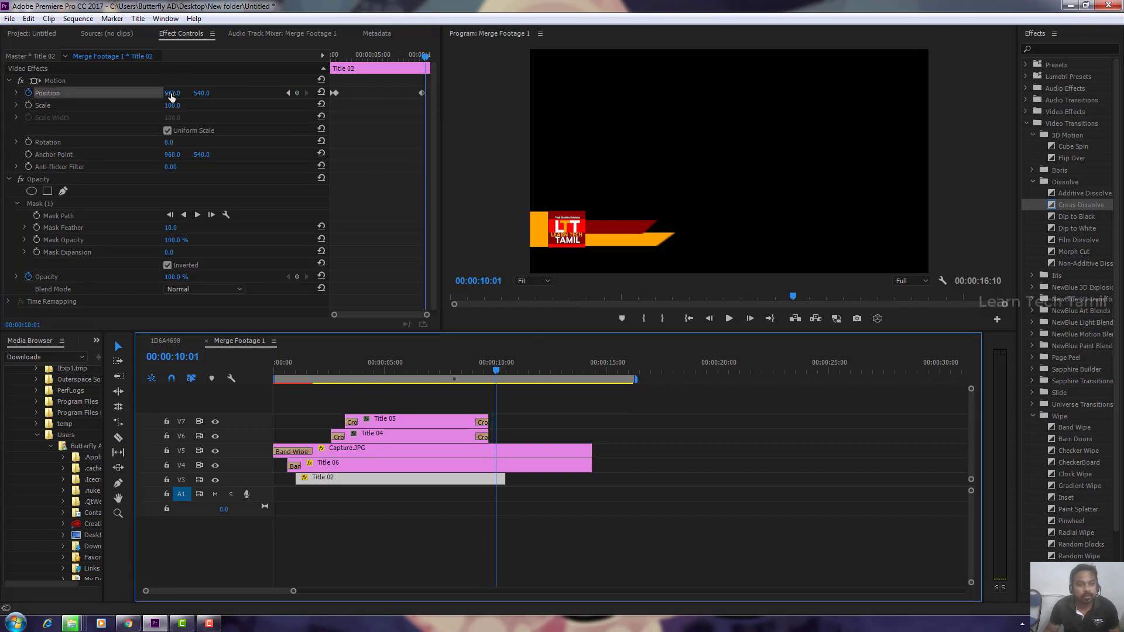
left_click_drag(171, 94, 105, 94)
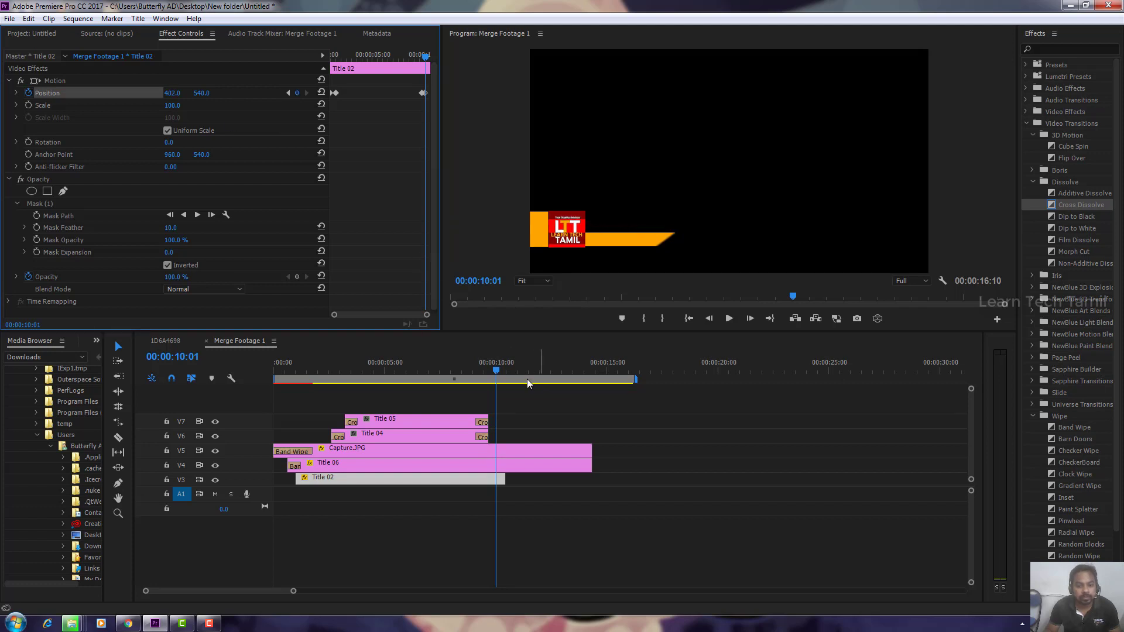
left_click_drag(486, 367, 476, 368)
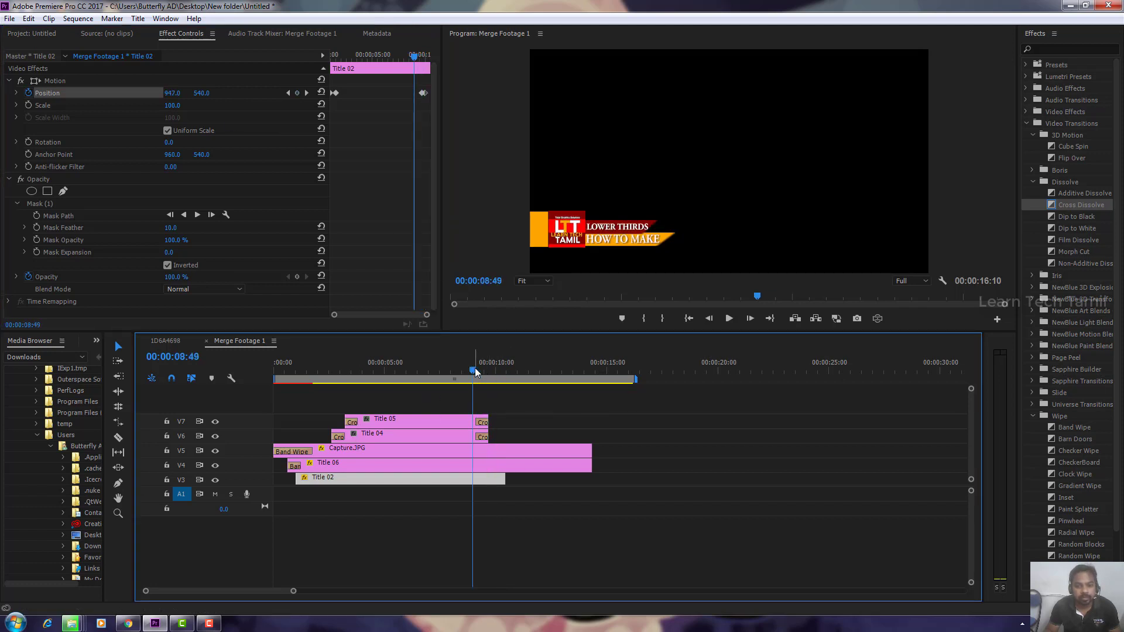
key("space")
key("space")
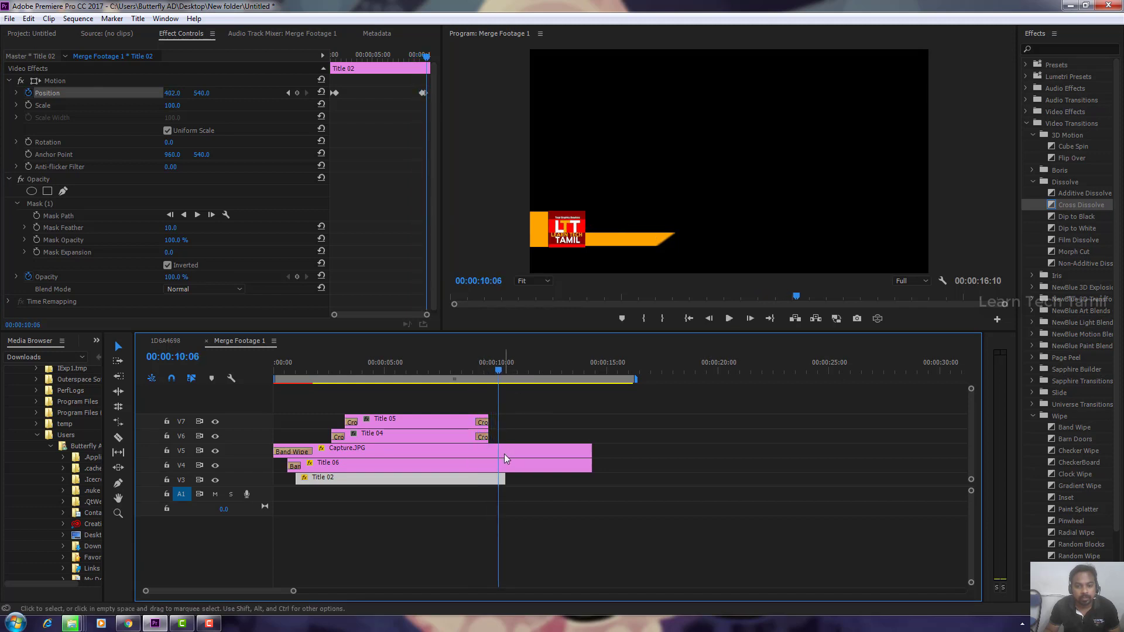
left_click(505, 466)
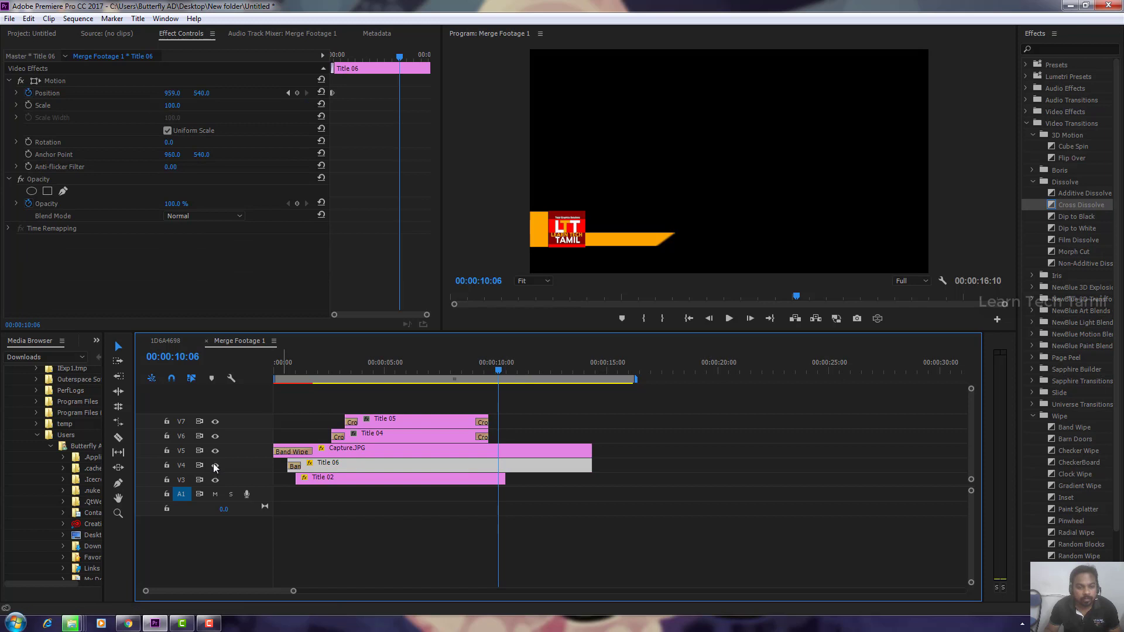
Nudge Title 02 to Position X 336, then toggle the logo and V4 tracks to locate the orange bar.
left_click(483, 479)
left_click_drag(172, 93, 133, 93)
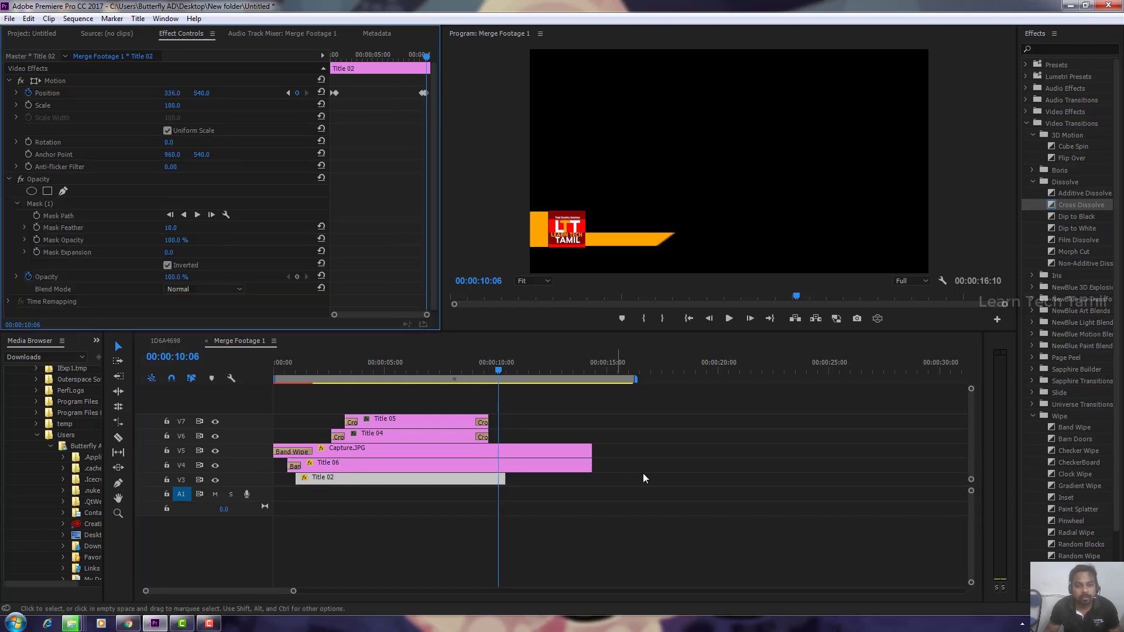
left_click(507, 463)
left_click(509, 448)
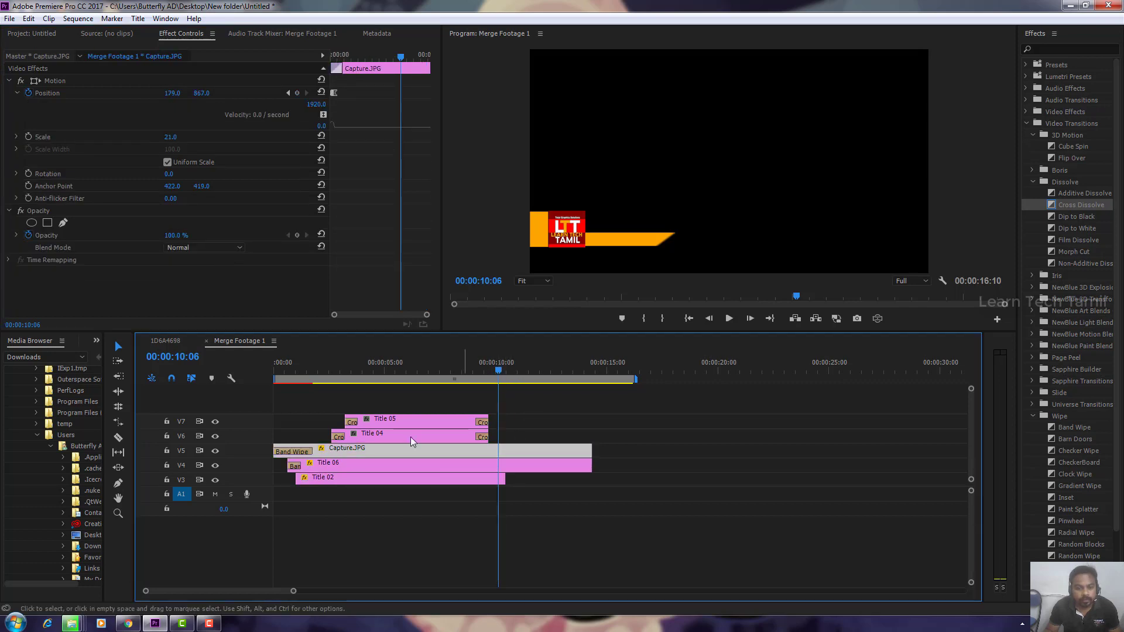
left_click(215, 451)
left_click(216, 450)
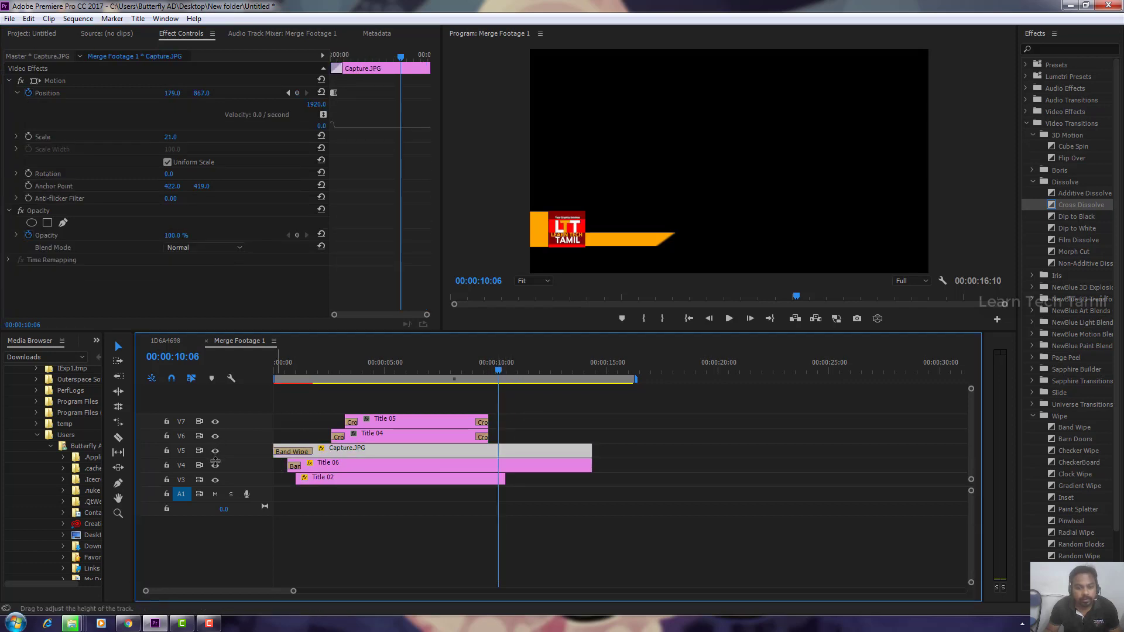
left_click(215, 466)
left_click(485, 480)
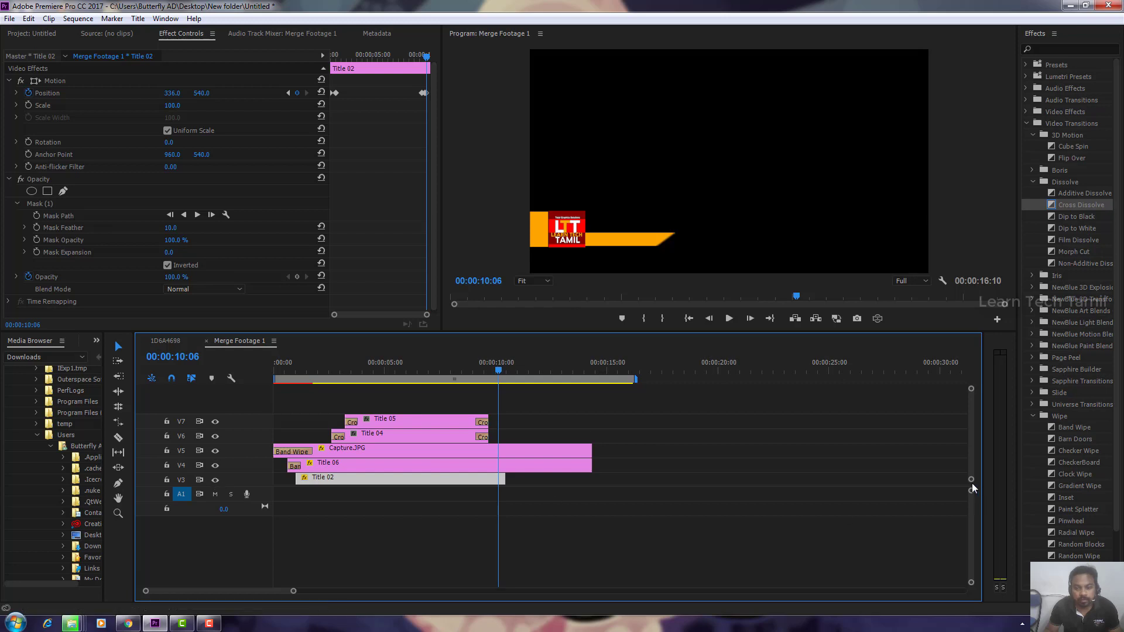
Keyframe clip 2's Position, slide it to X about 218 at 10:28, and trim its end there.
scroll(971, 469, "down", 3)
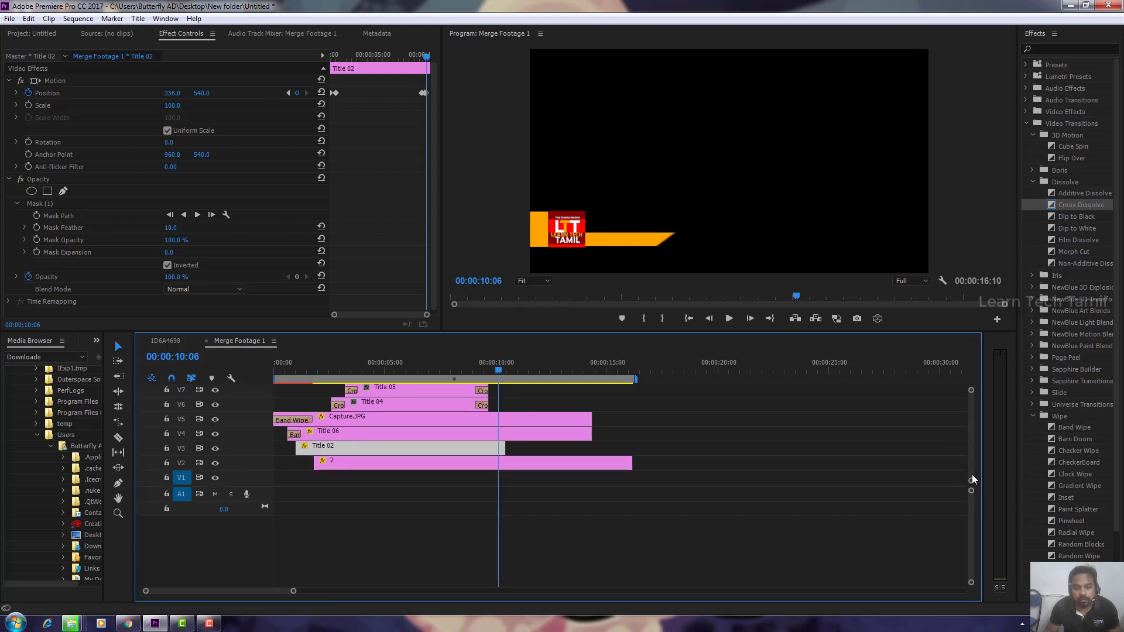
left_click(509, 464)
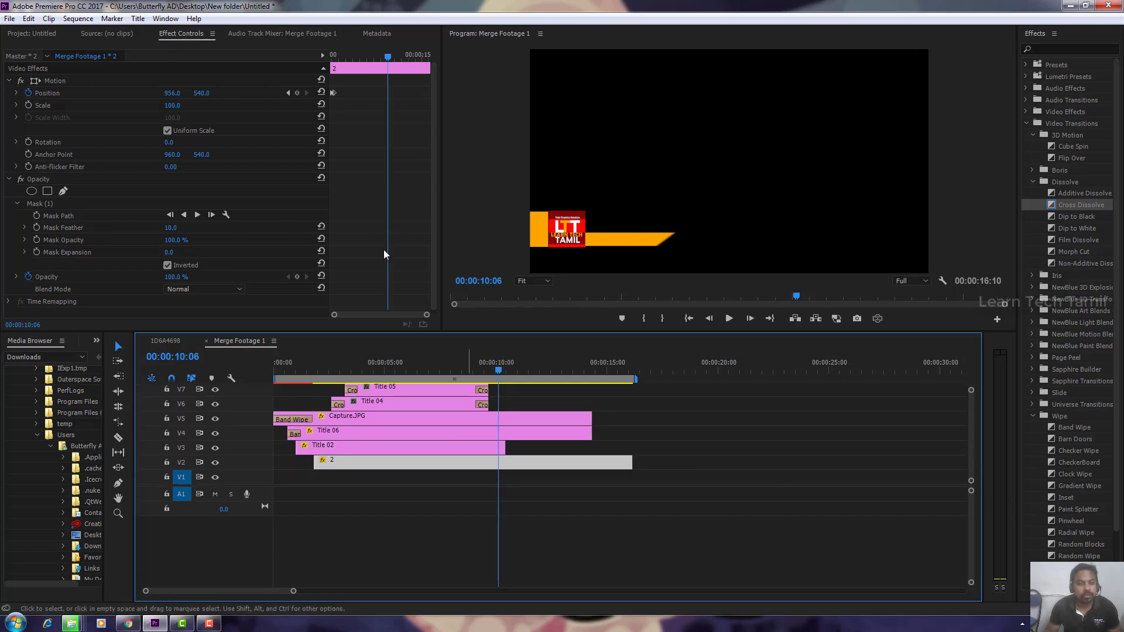
left_click(298, 93)
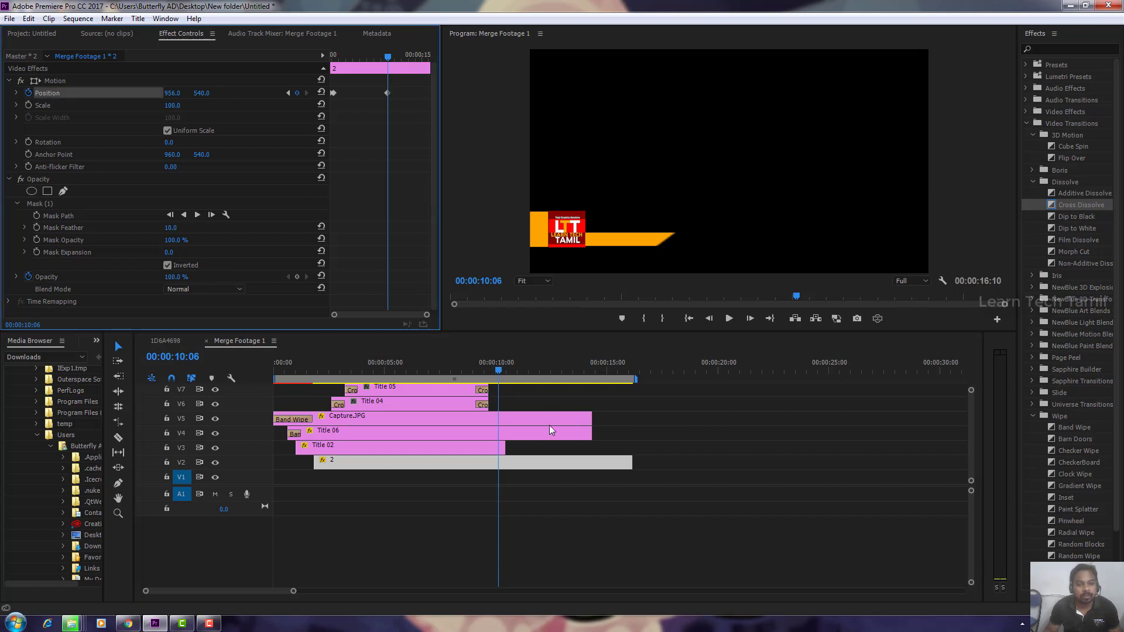
left_click(522, 459)
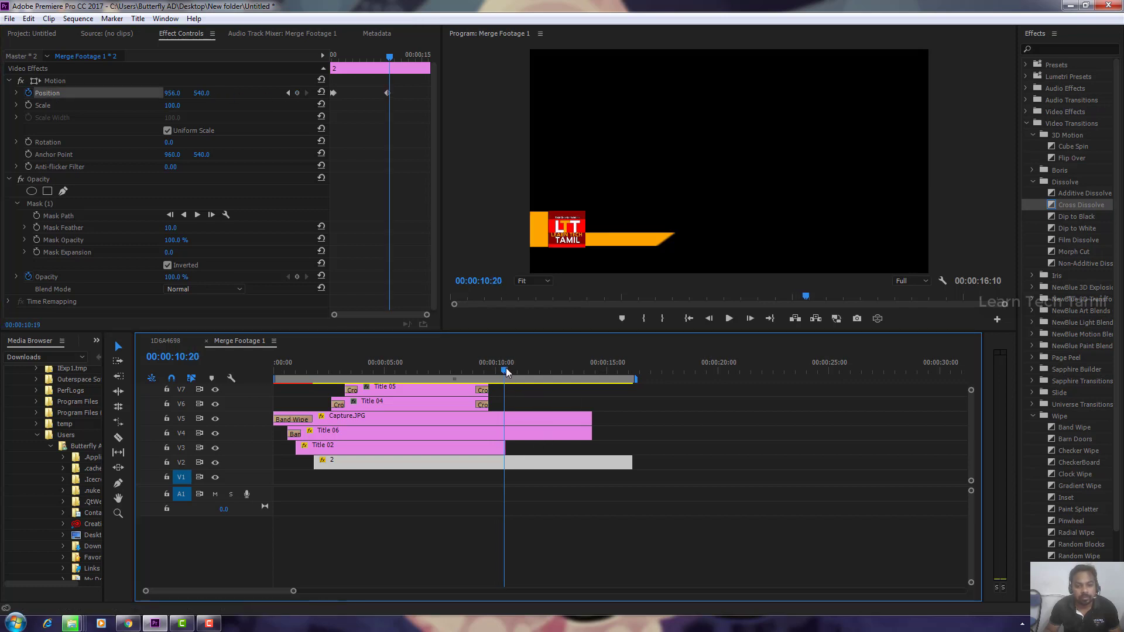
left_click_drag(500, 366, 508, 368)
left_click_drag(173, 94, 117, 93)
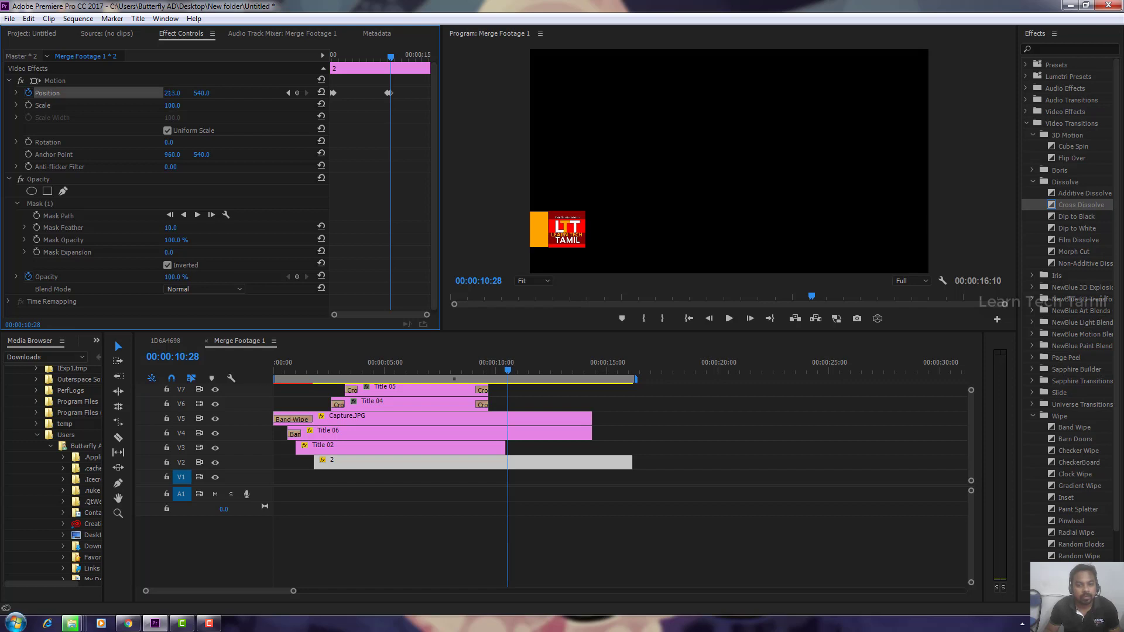
left_click_drag(632, 463, 508, 462)
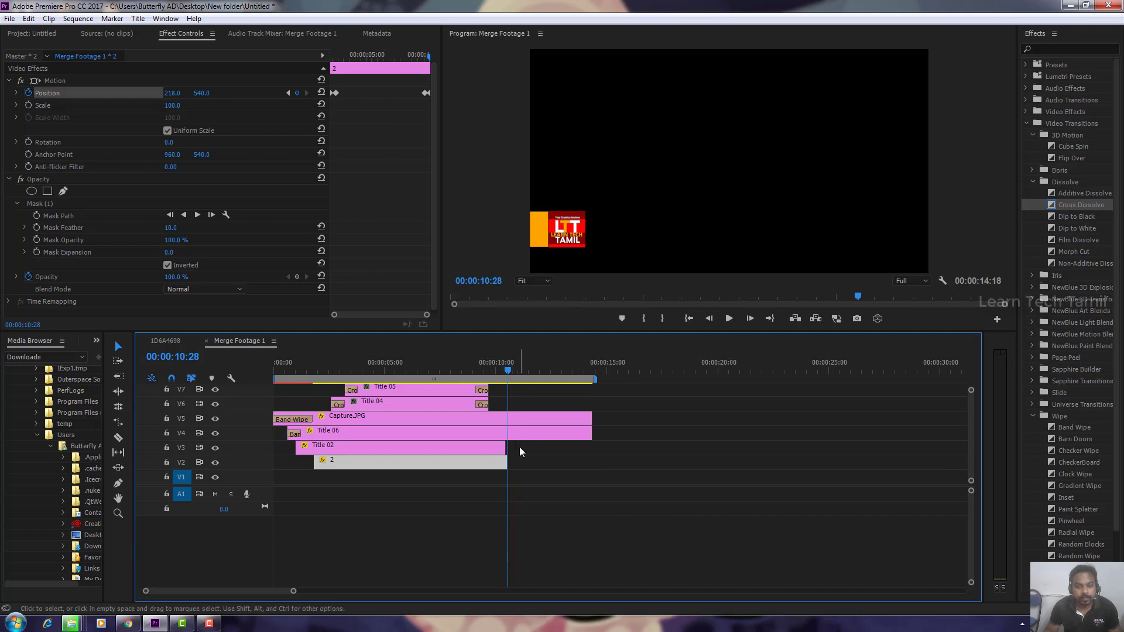
Select Title 06, make the logo track visible, and move the playhead to 10:24.
left_click(376, 436)
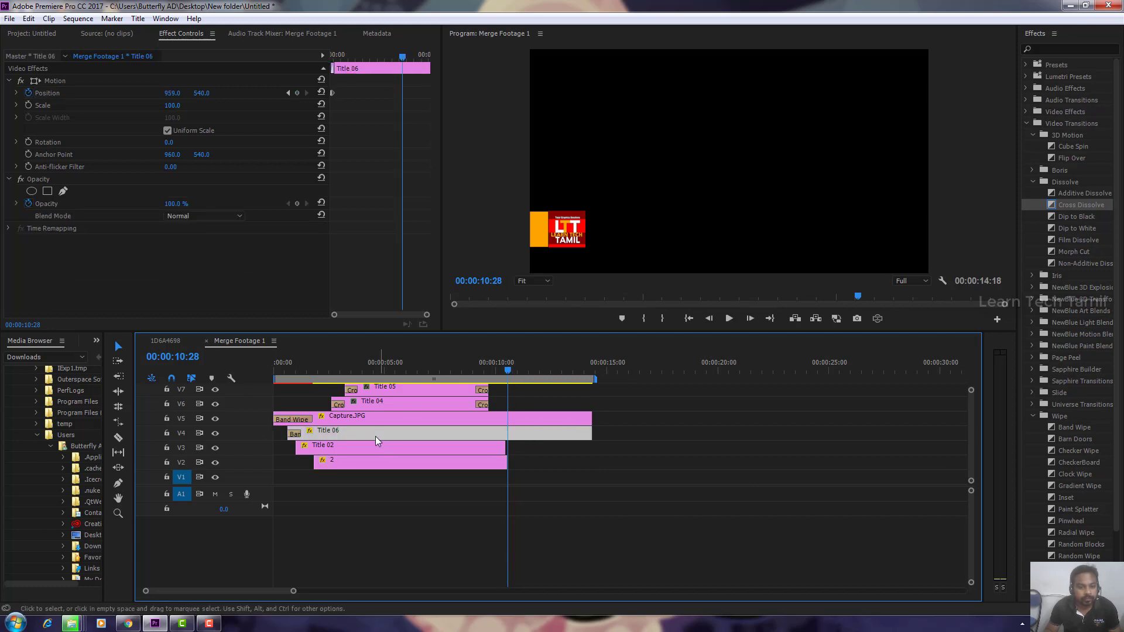
left_click(216, 419)
left_click(494, 368)
key("space")
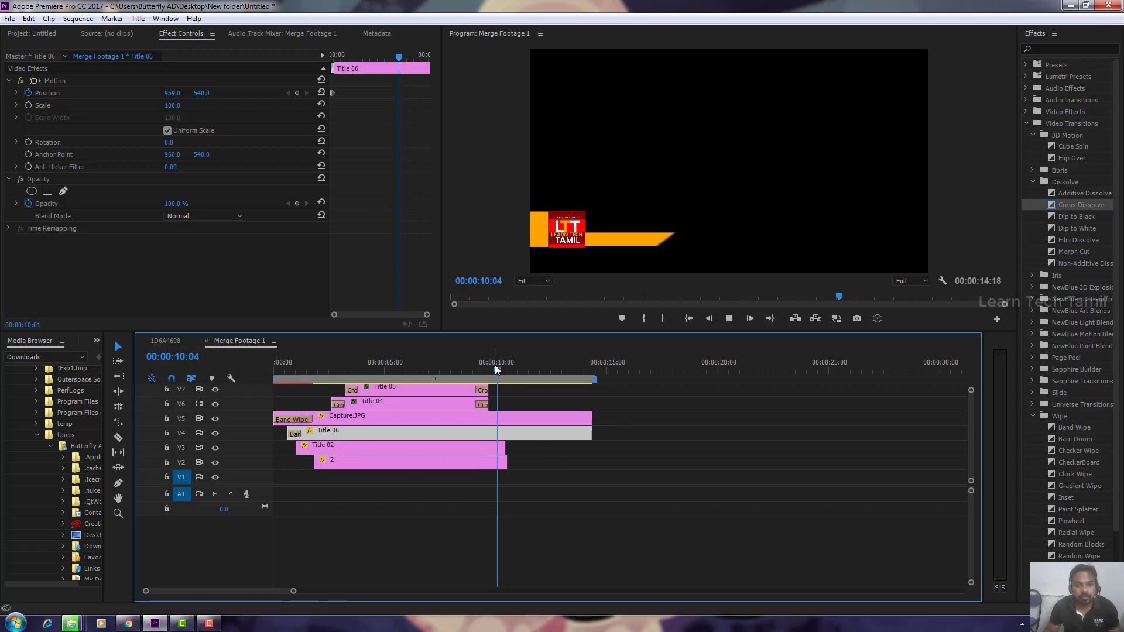
key("space")
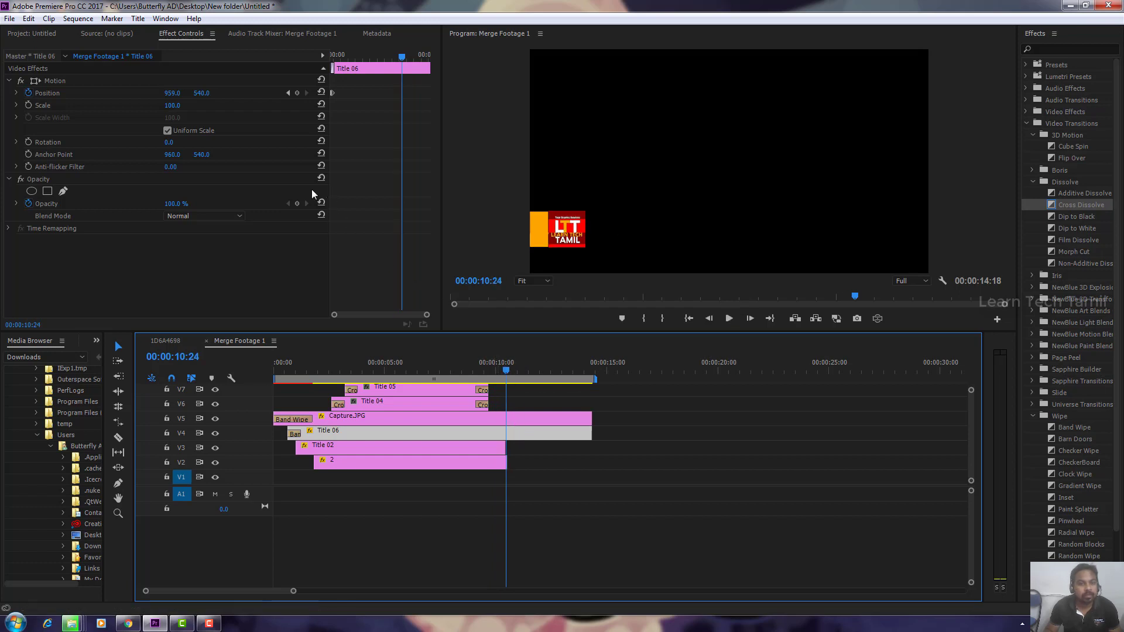
Keyframe Title 06's Position at 10:24 and move it to X 799 at 10:41.
left_click(297, 93)
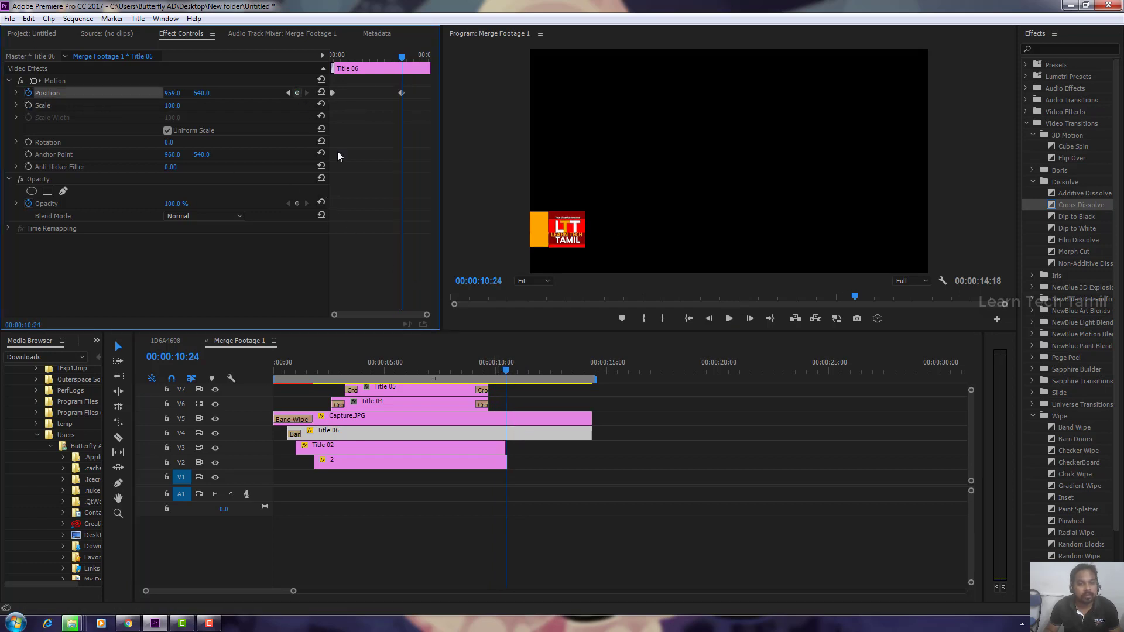
left_click(511, 367)
left_click(514, 368)
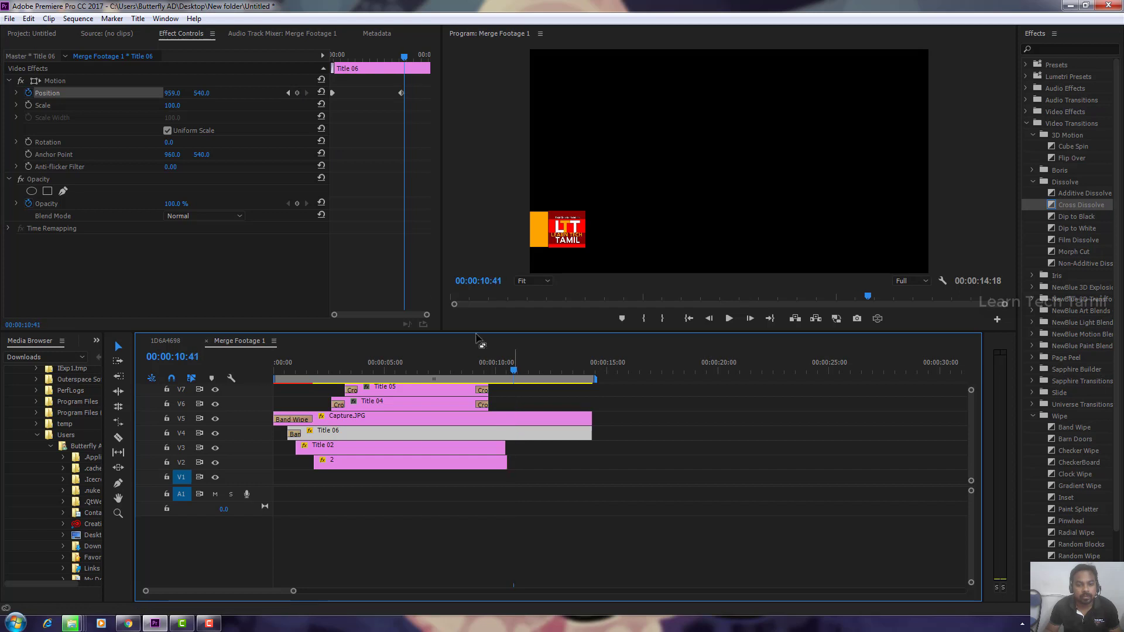
left_click_drag(172, 93, 79, 93)
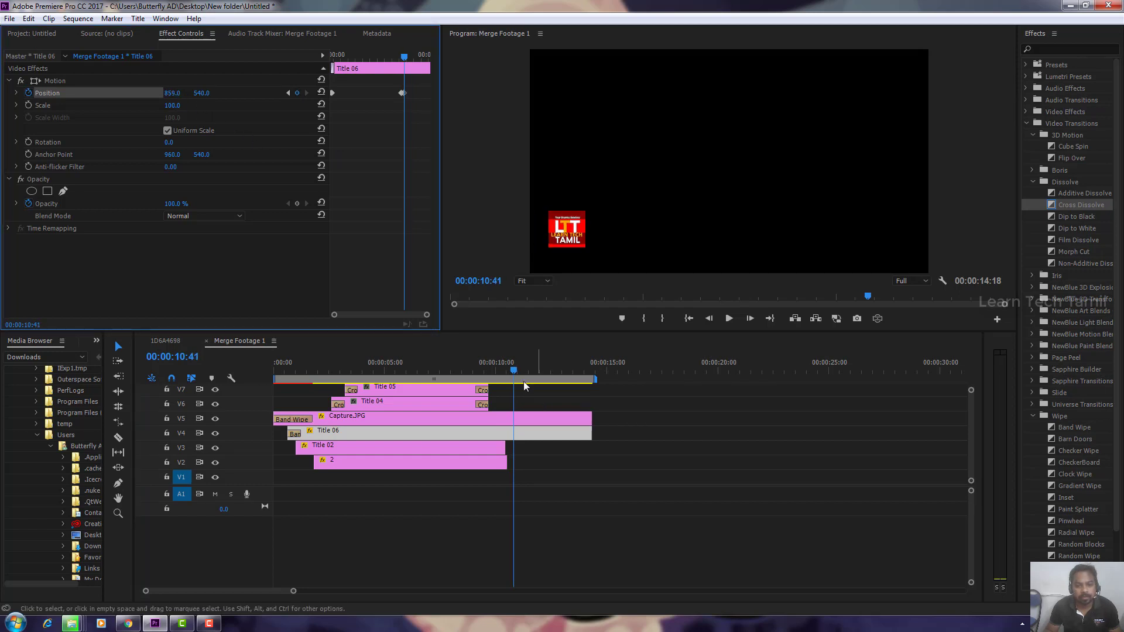
left_click(507, 369)
left_click(507, 369)
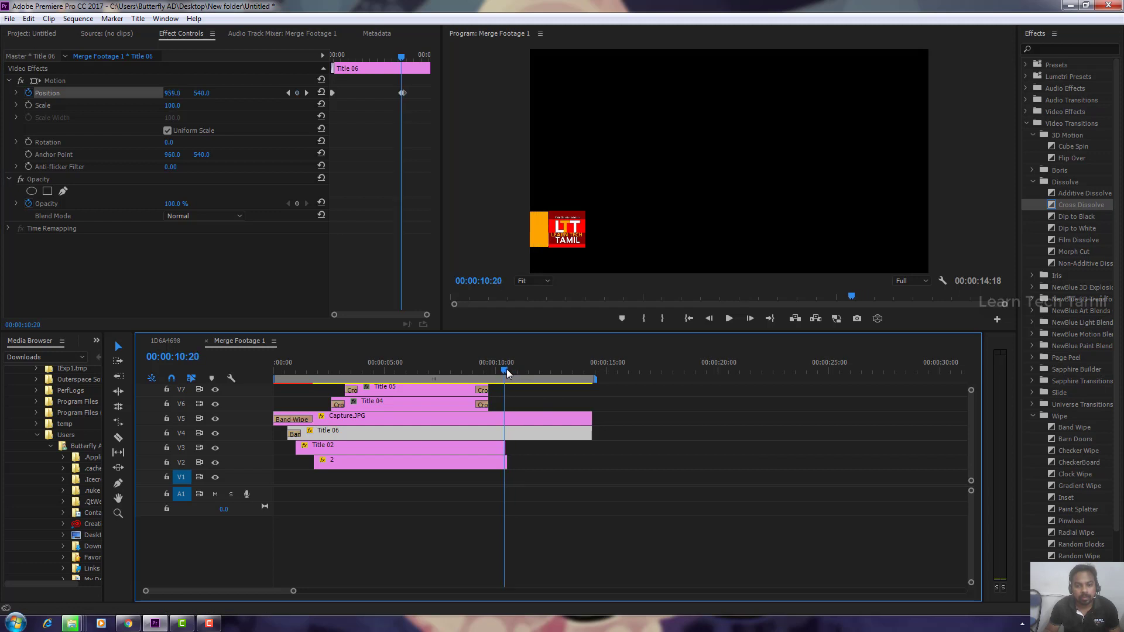
left_click(521, 418)
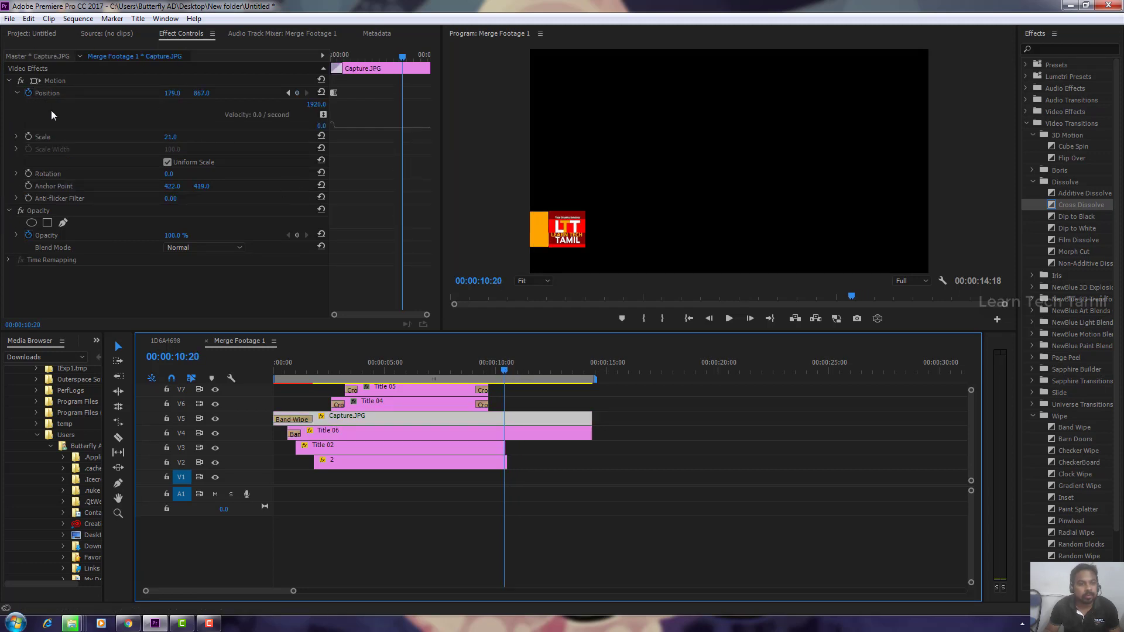
Keyframe the logo's Position at 10:20 and push it to X -95 at 10:41.
left_click(297, 92)
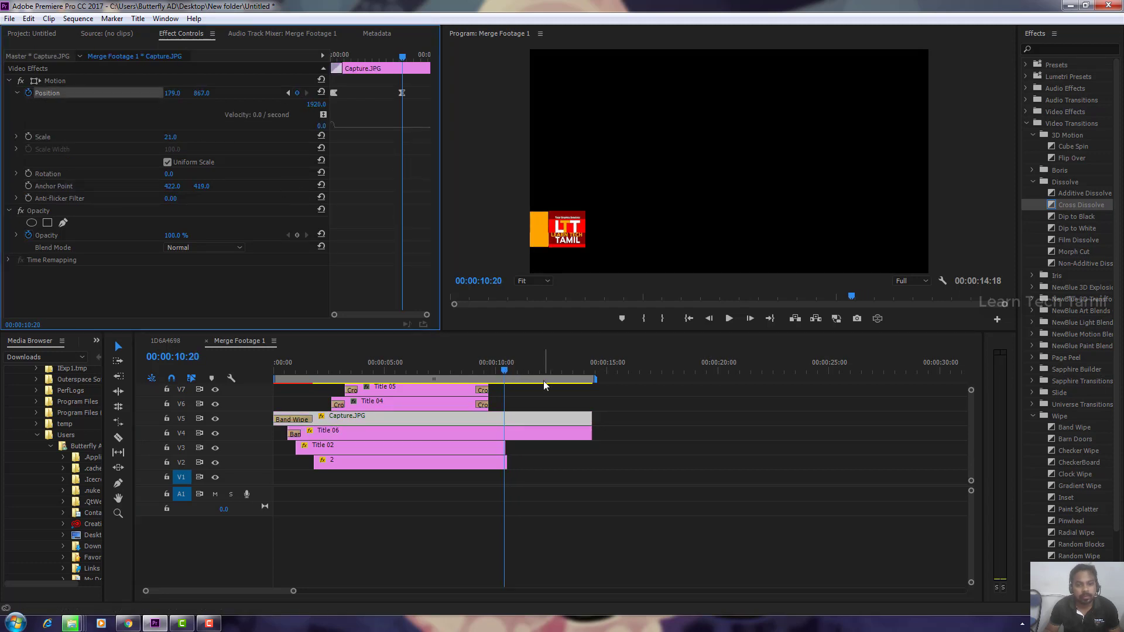
left_click(512, 368)
left_click_drag(512, 369, 514, 369)
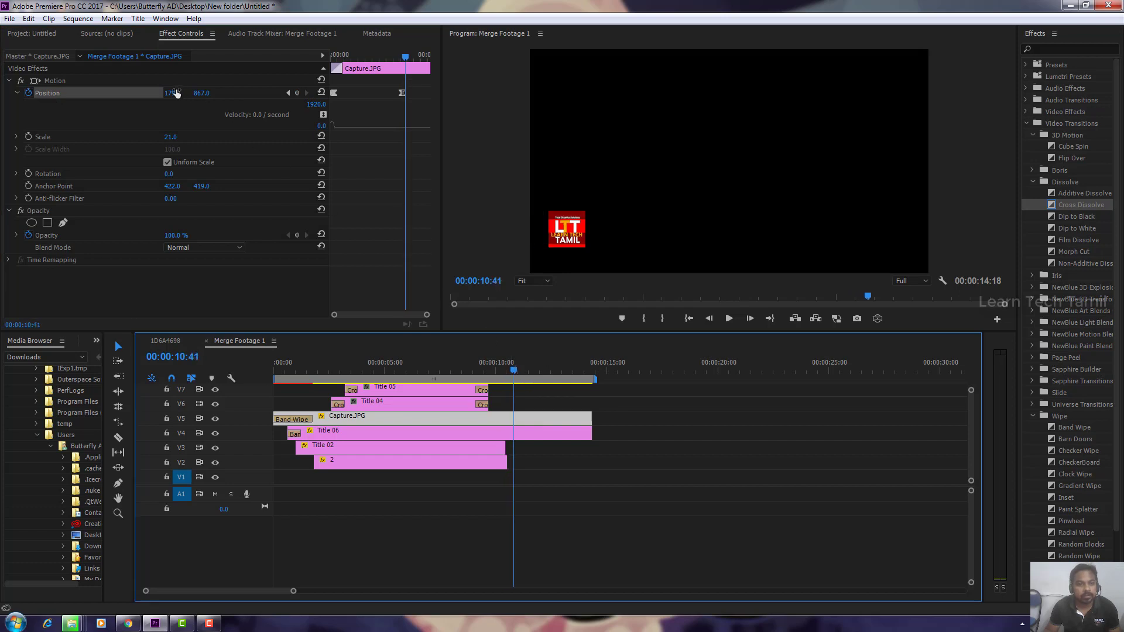
left_click_drag(173, 93, 105, 94)
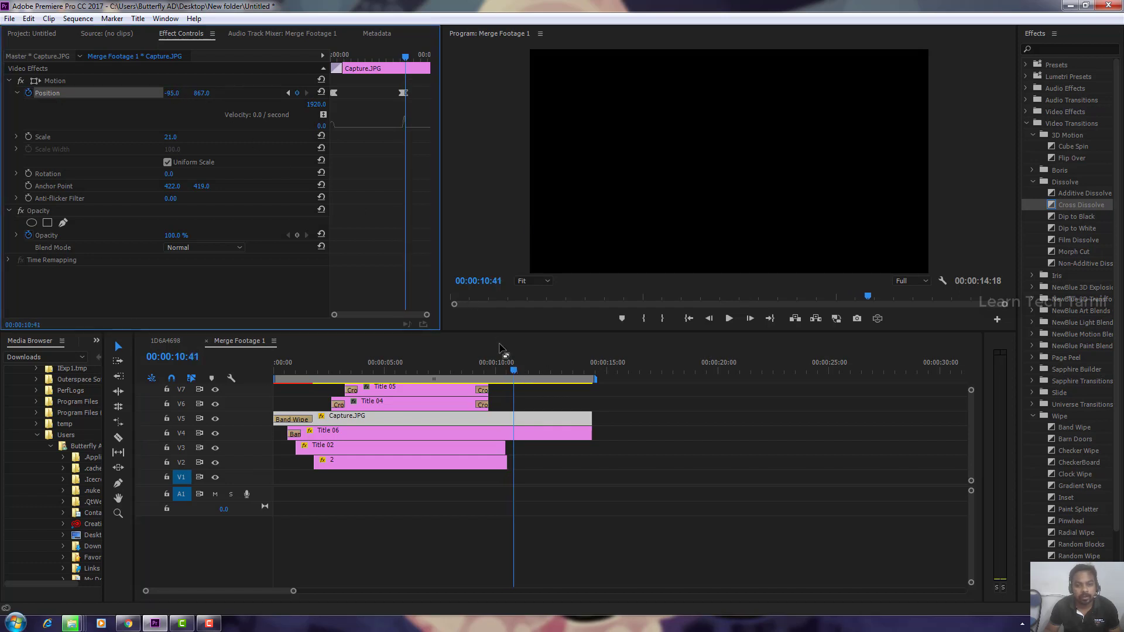
Preview the logo's exit animation, then return to the 1D6A4698 sequence.
left_click(490, 364)
key("space")
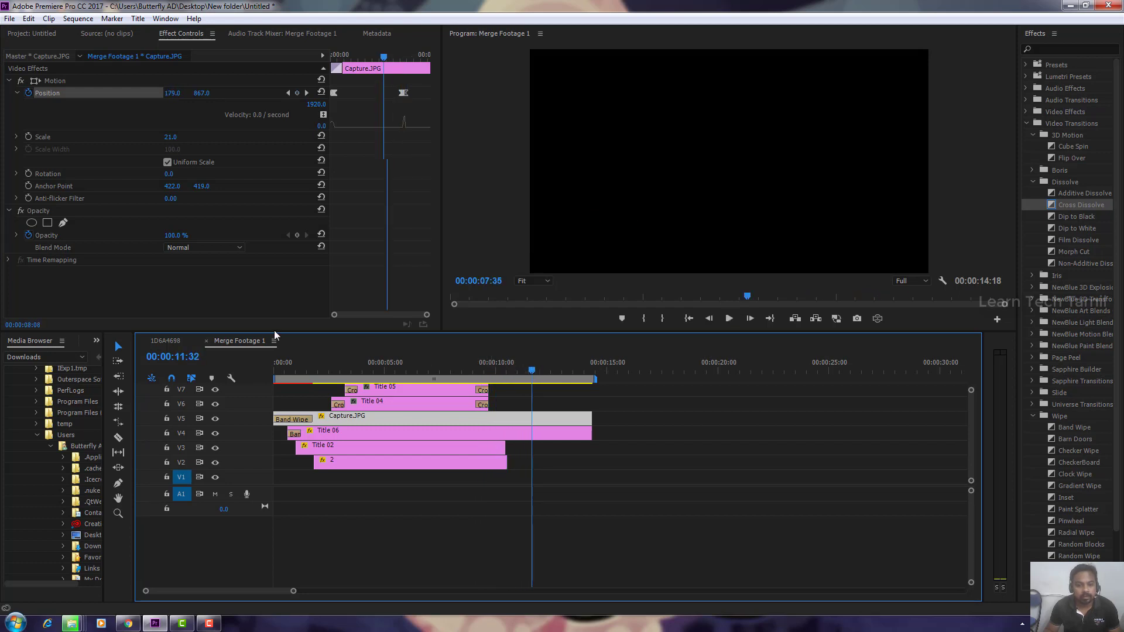
key("space")
key("Home")
left_click(167, 341)
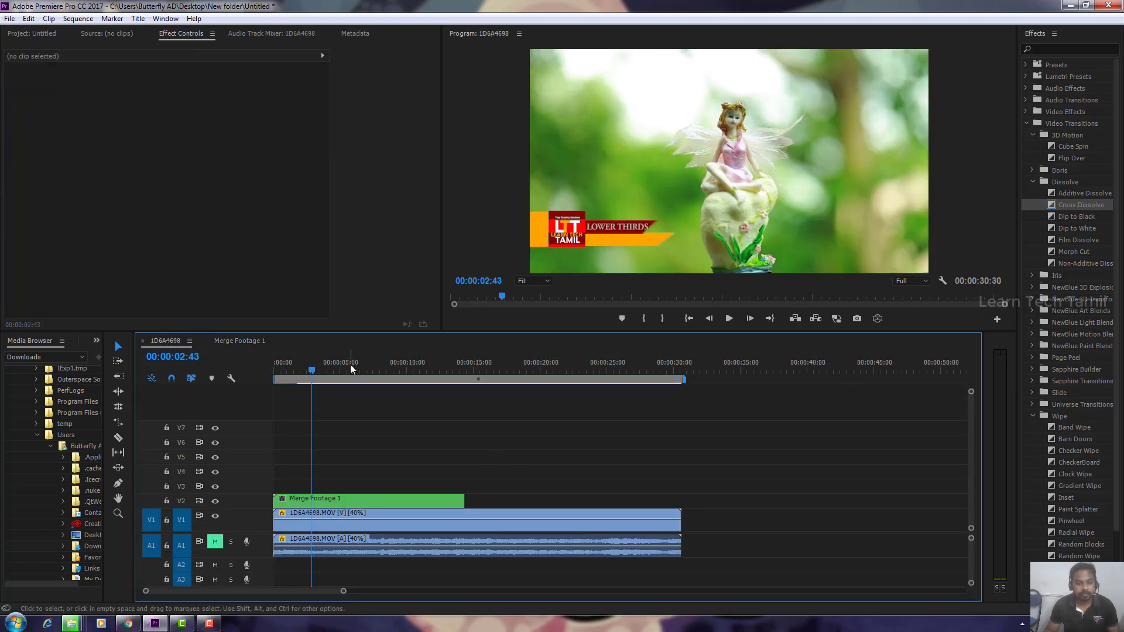
key("space")
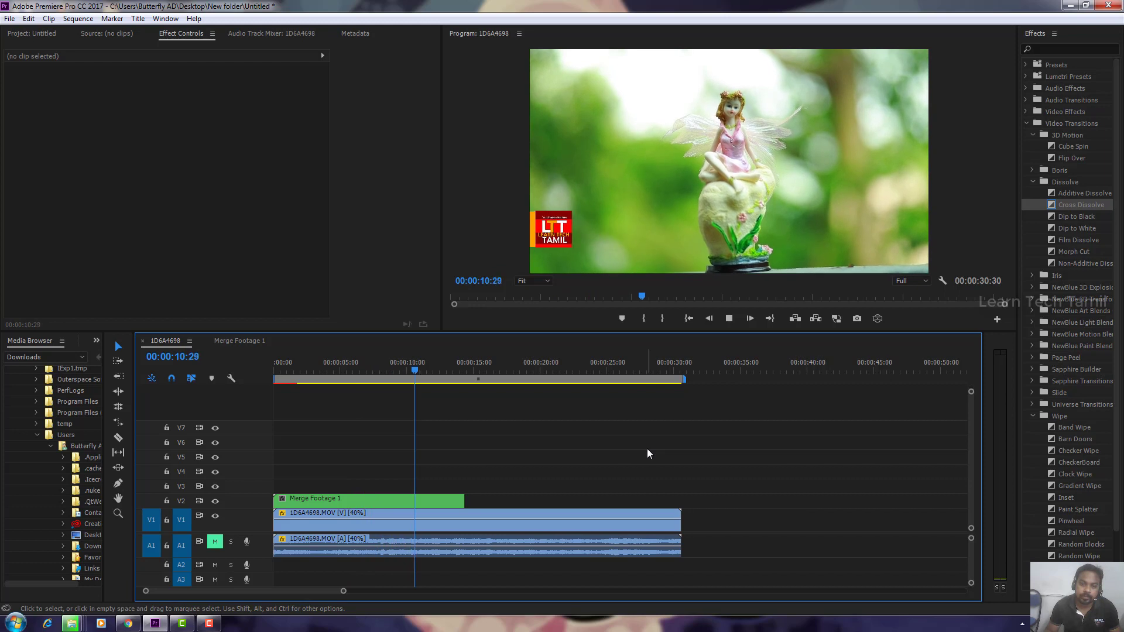
key("space")
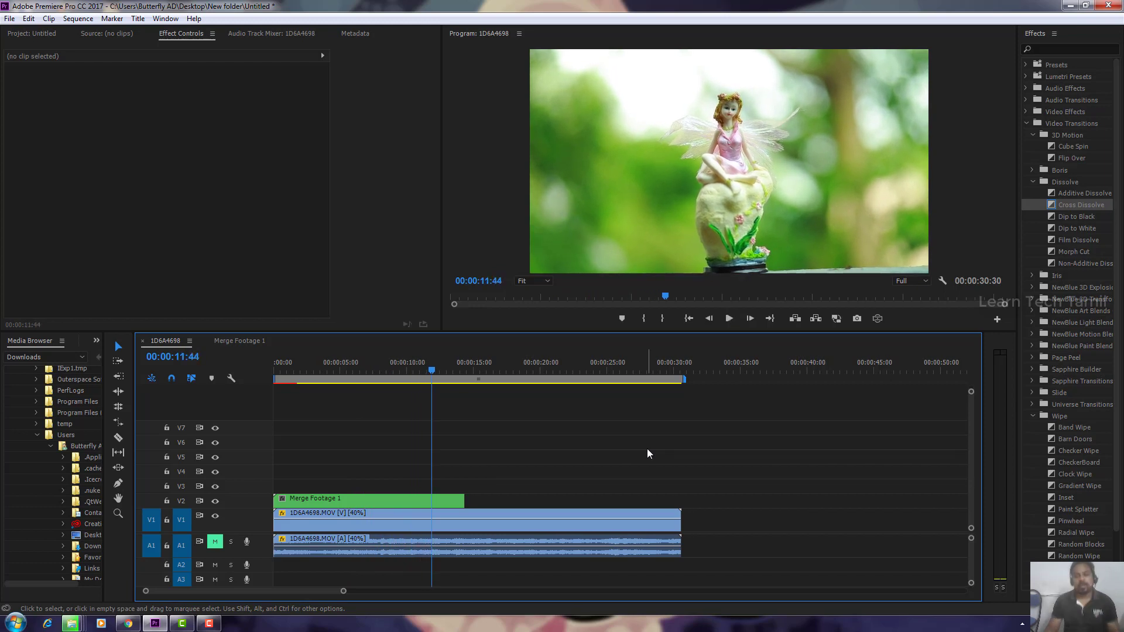